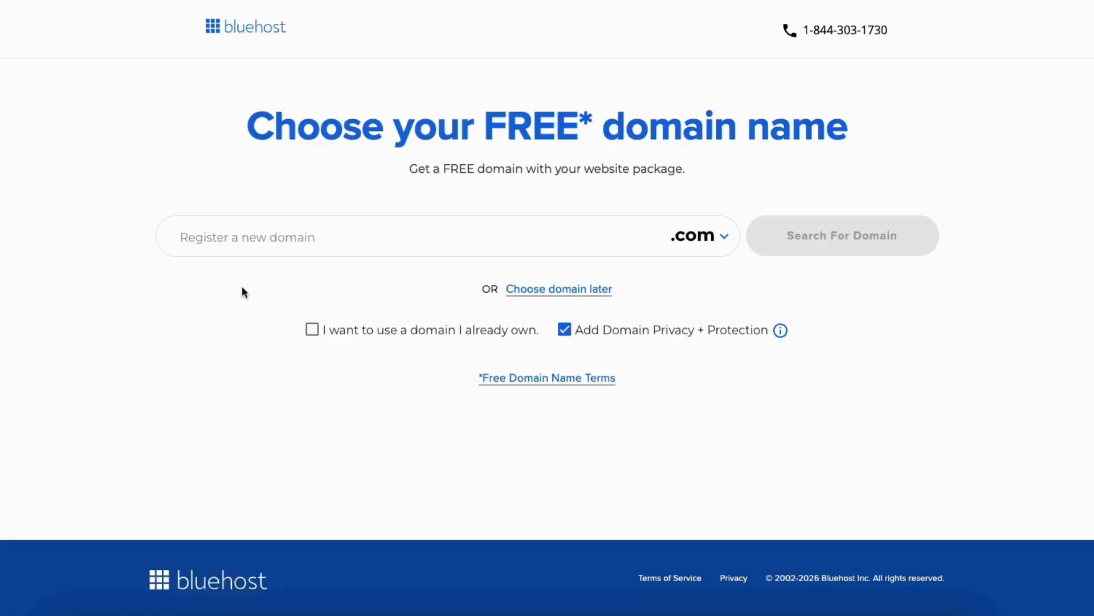
# Enter yourbusinessname as the new .com domain to register.
pyautogui.click(243, 242)
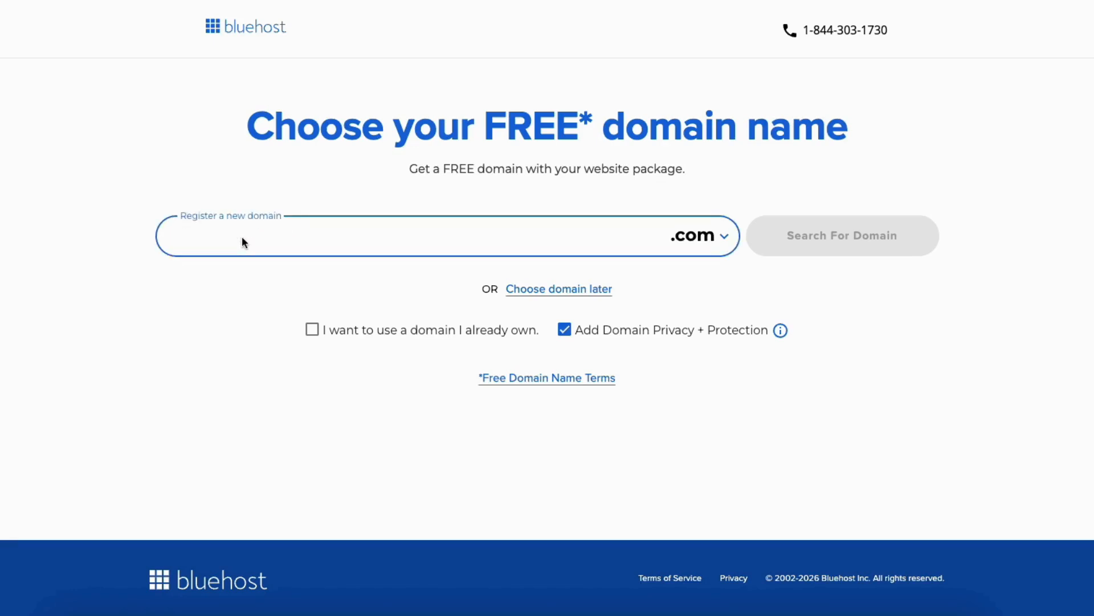
pyautogui.write('yourbusin')
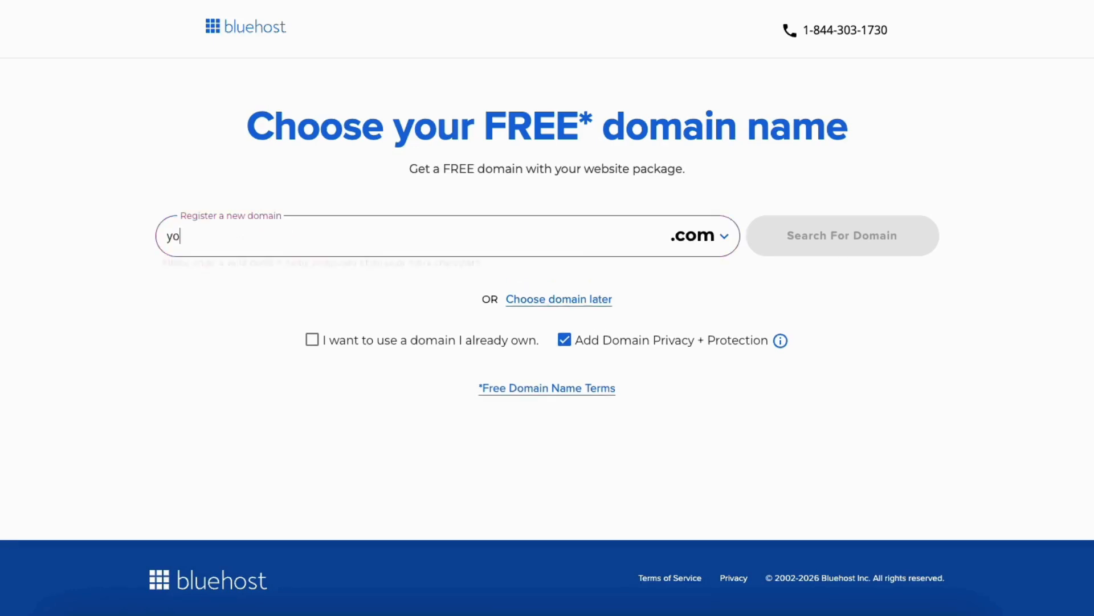
pyautogui.write('essname')
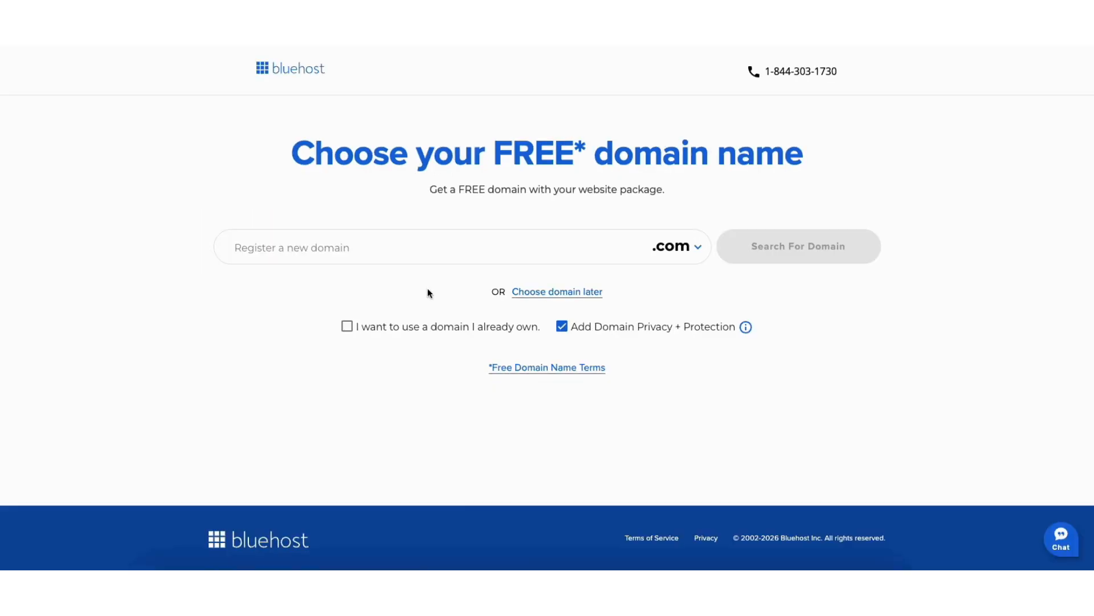
# Try the option for using an already owned domain and return to registering a new one.
pyautogui.click(347, 328)
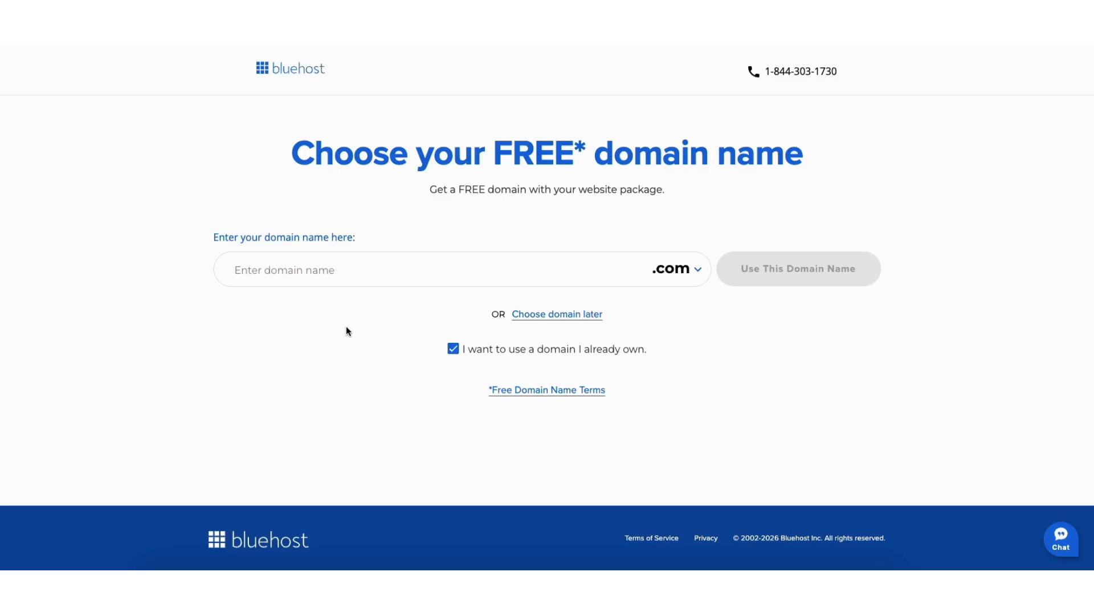
pyautogui.click(453, 349)
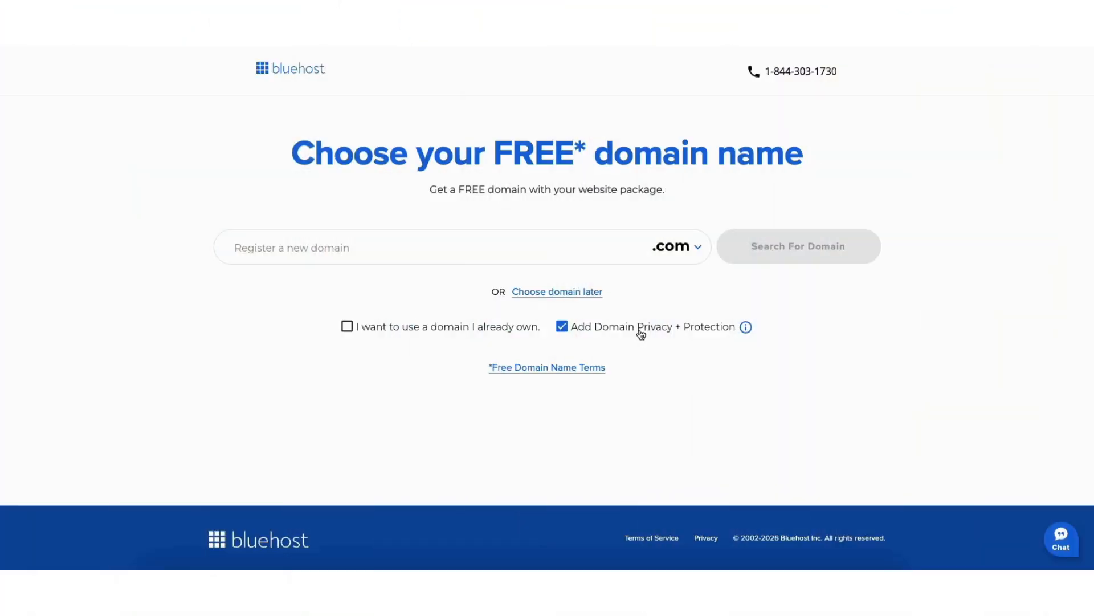
# Decline Domain Privacy + Protection and set the Personal Plan term to 1 Year in the shopping cart.
pyautogui.click(639, 330)
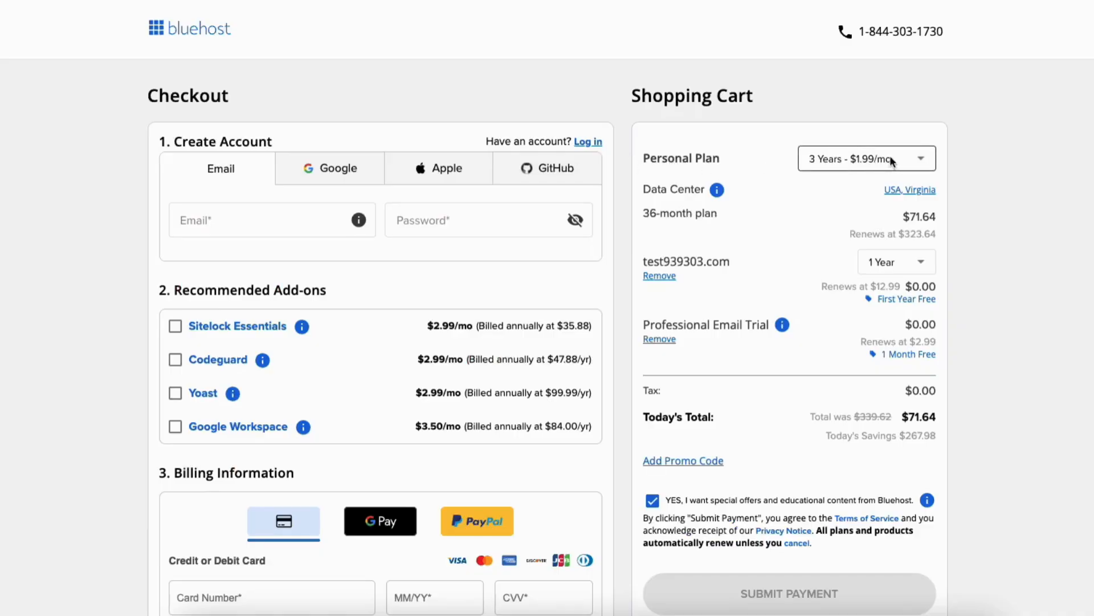
pyautogui.click(925, 162)
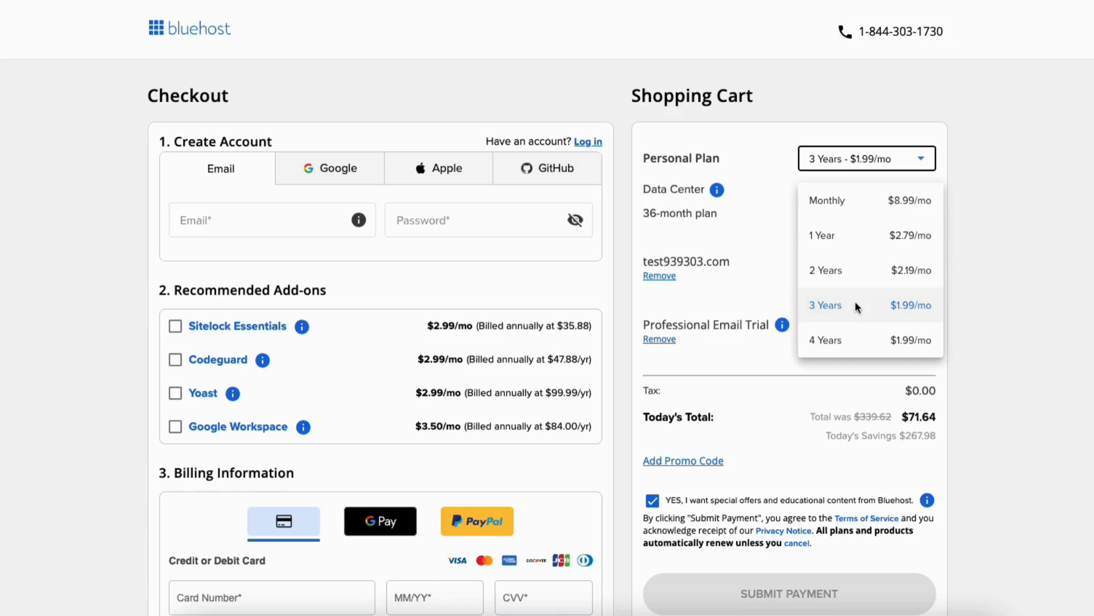
pyautogui.click(855, 228)
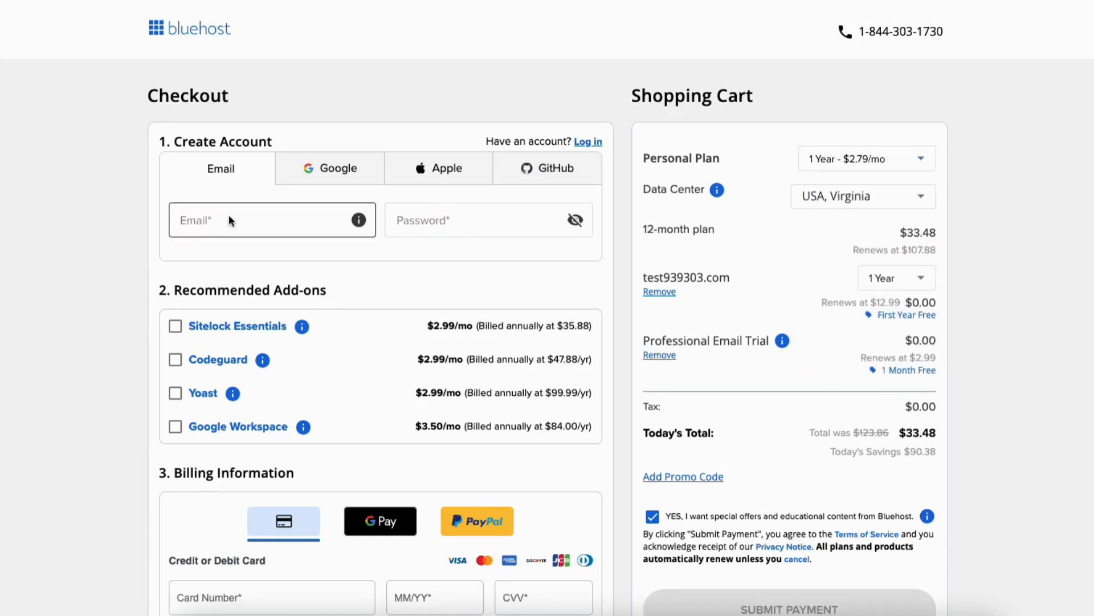
pyautogui.scroll(-5, 174, 335)
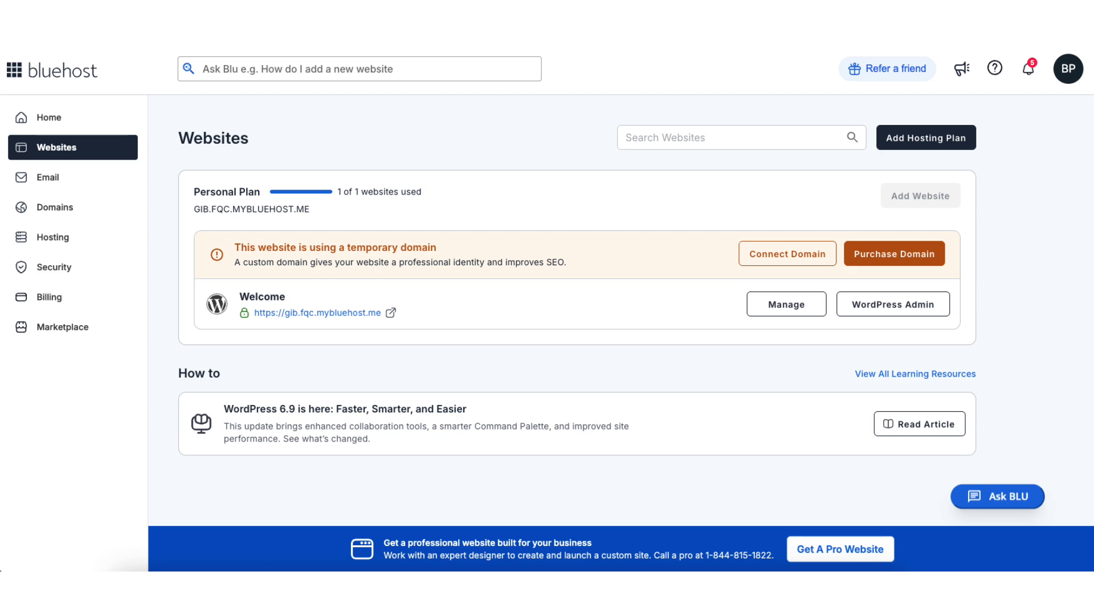
# Open the management page of the Welcome website and enter its WordPress admin.
pyautogui.click(782, 308)
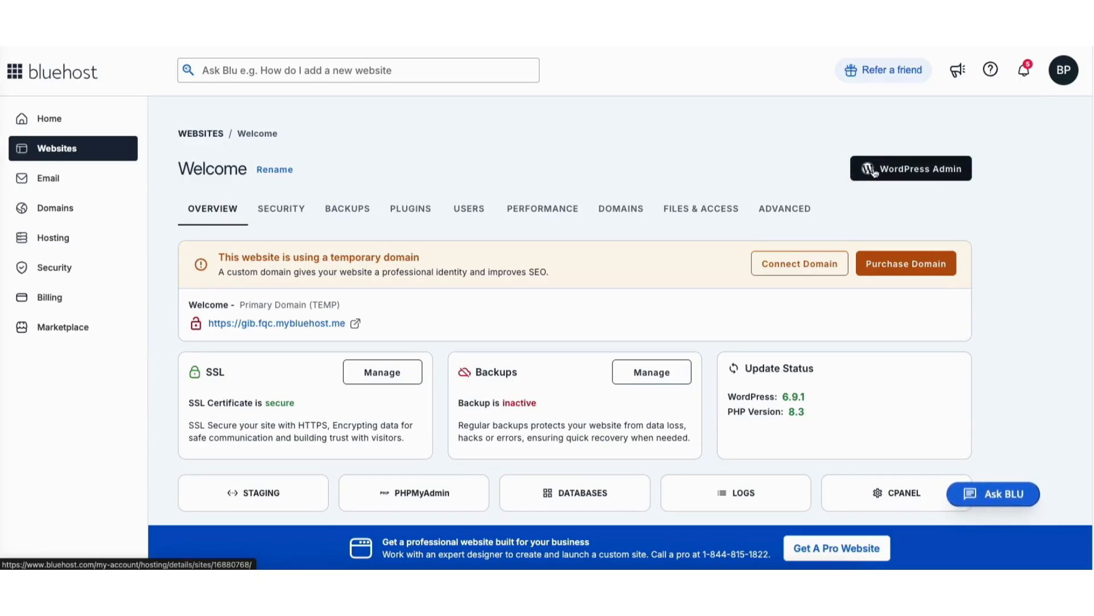
pyautogui.click(875, 170)
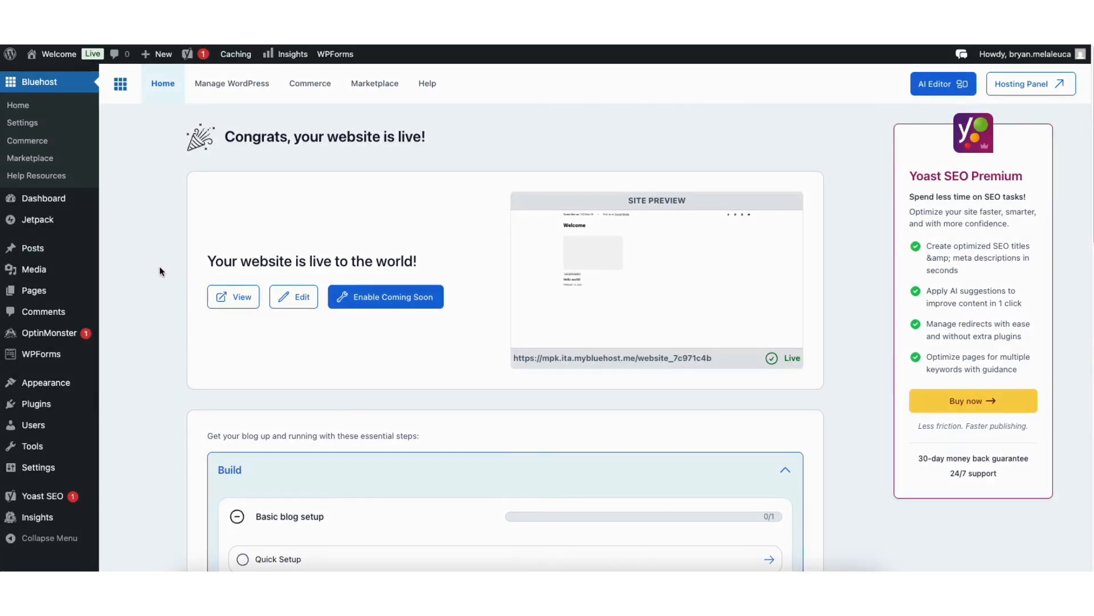
# Search the themes available to add for "astra", and install and activate the Astra theme.
pyautogui.moveTo(49, 387)
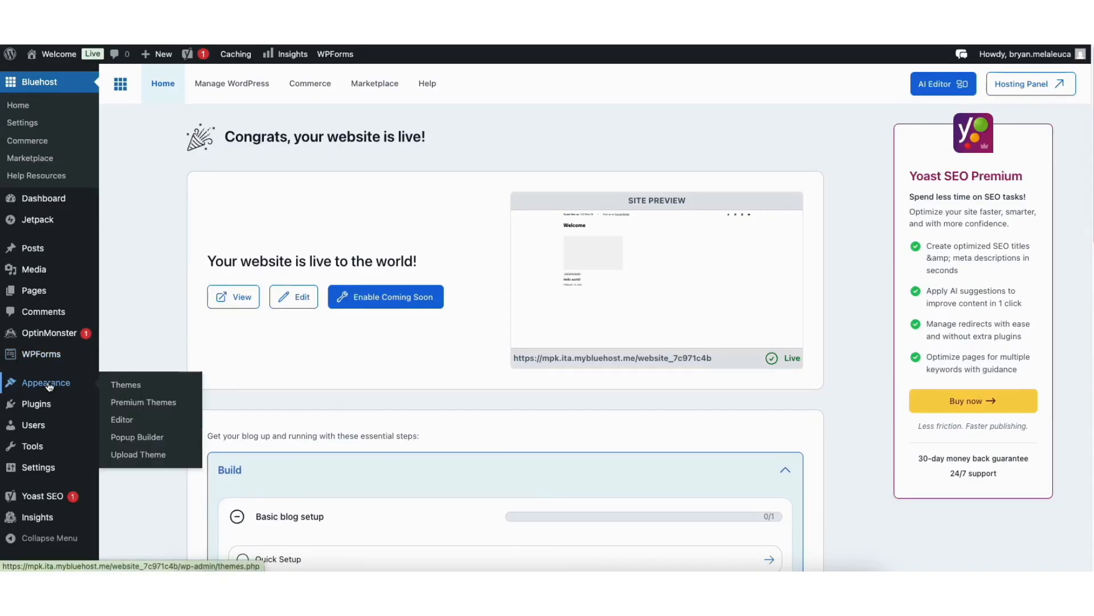
pyautogui.click(130, 386)
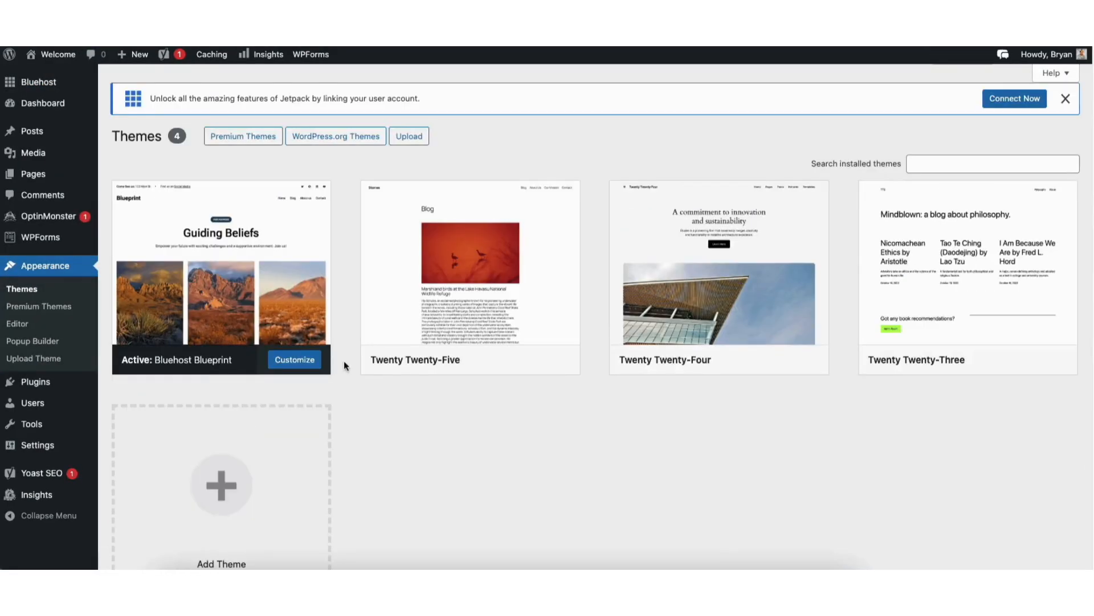
pyautogui.click(236, 486)
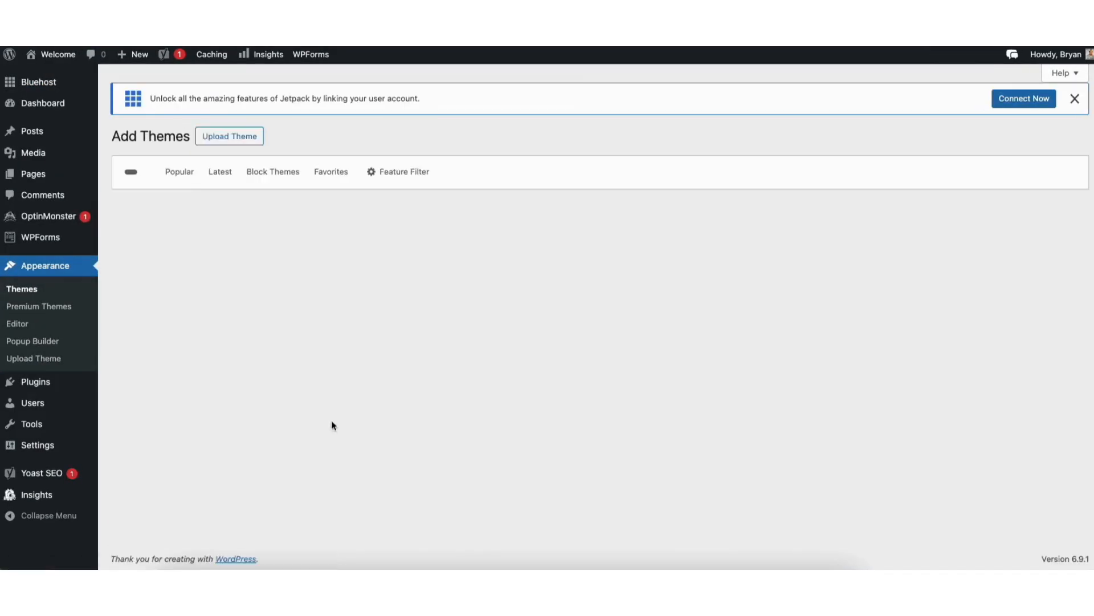
pyautogui.click(906, 171)
pyautogui.write('astra')
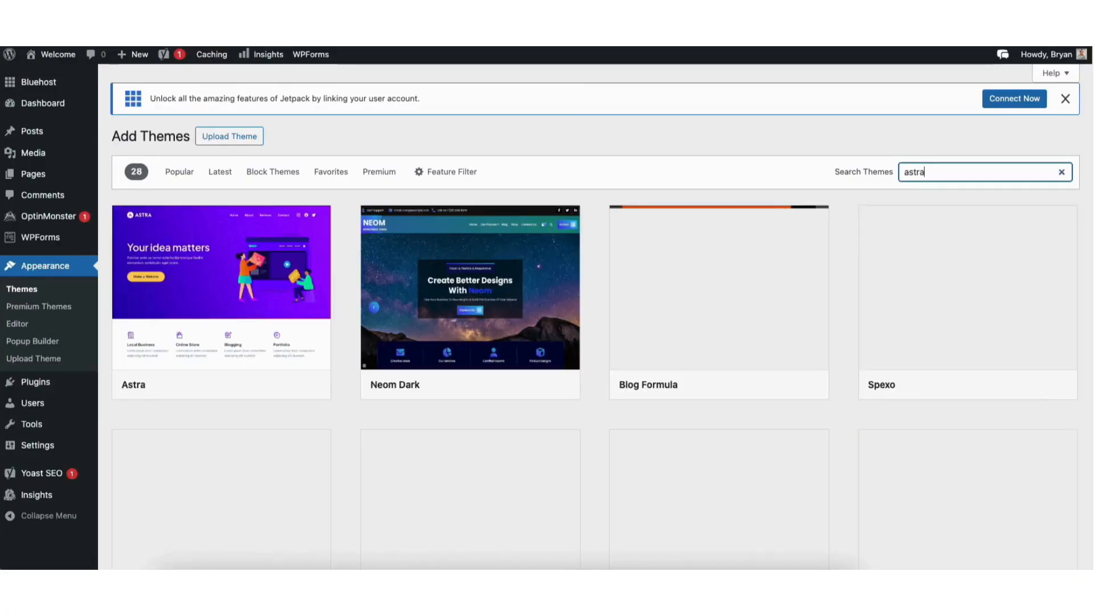
pyautogui.moveTo(208, 310)
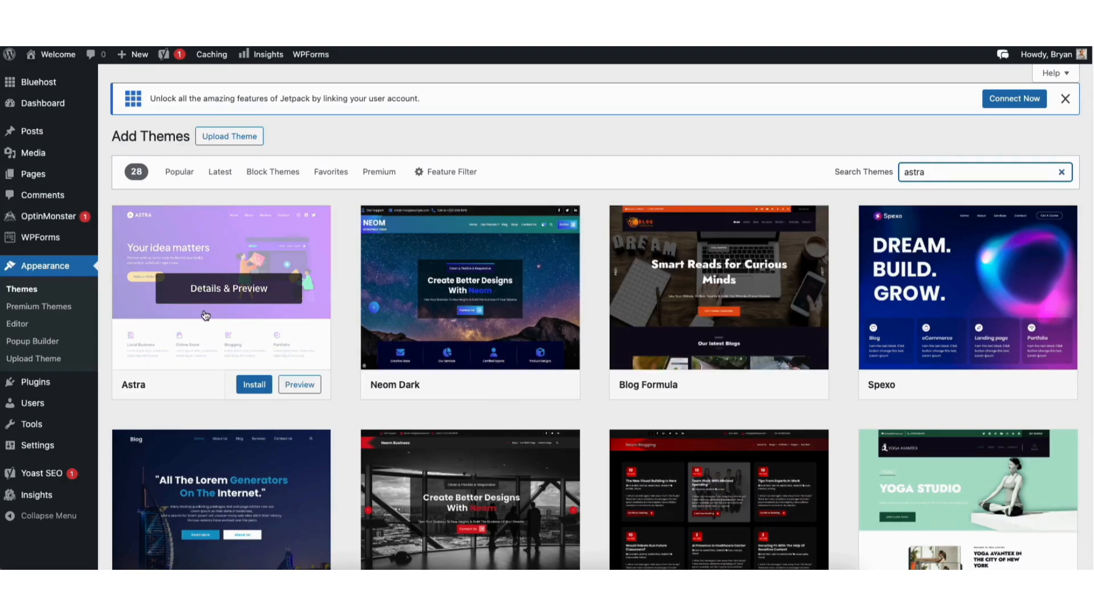
pyautogui.click(254, 386)
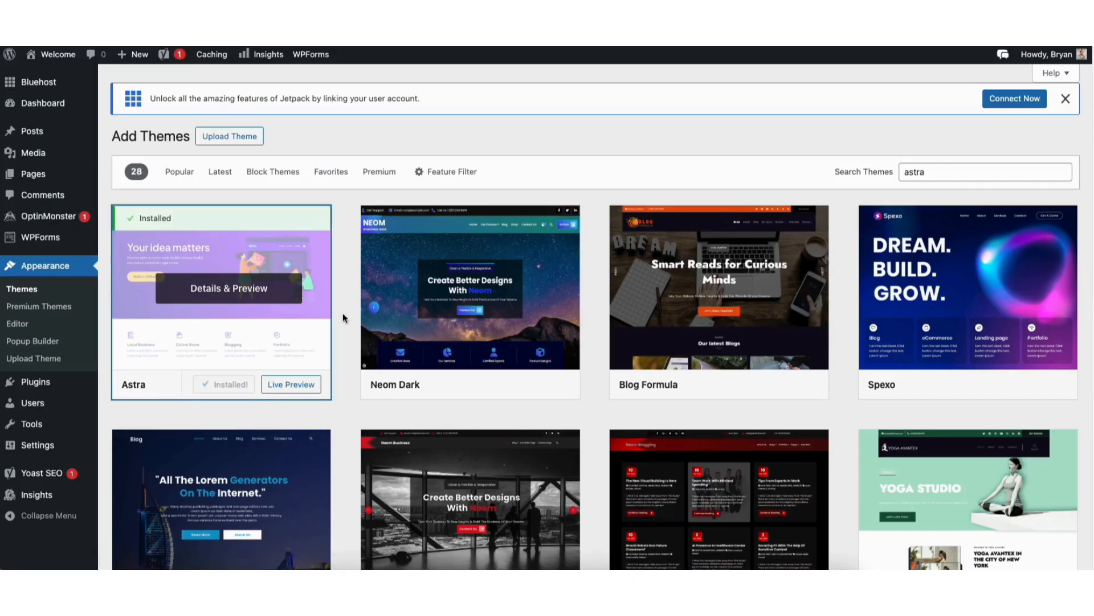
pyautogui.click(240, 378)
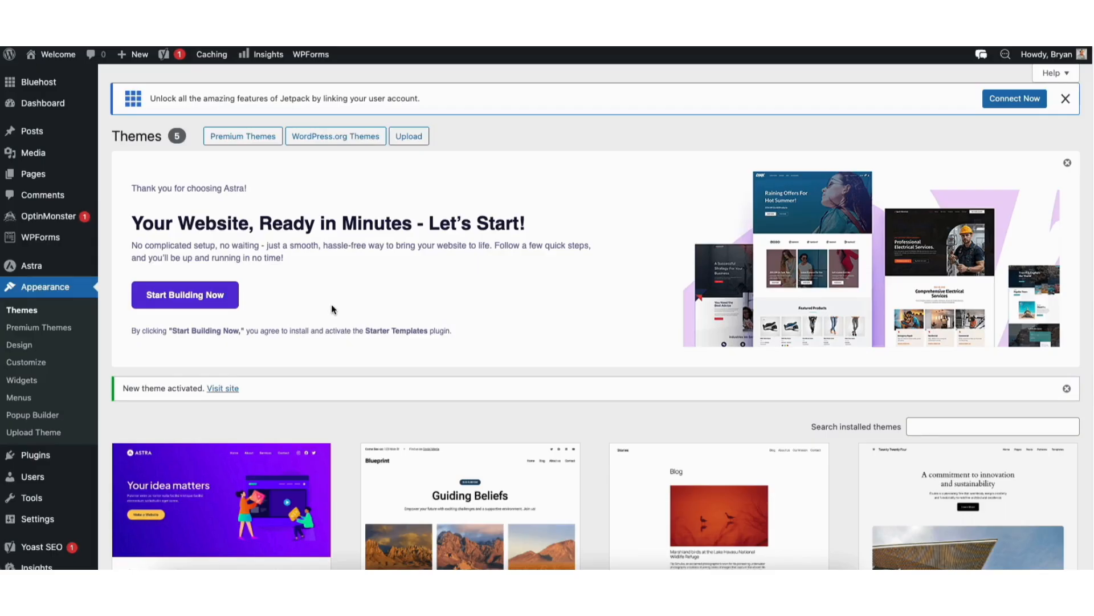
# Search the plugins for "starter templates", install and activate Brainstorm Force's Starter Templates plugin, and exit Astra's guided setup.
pyautogui.moveTo(37, 455)
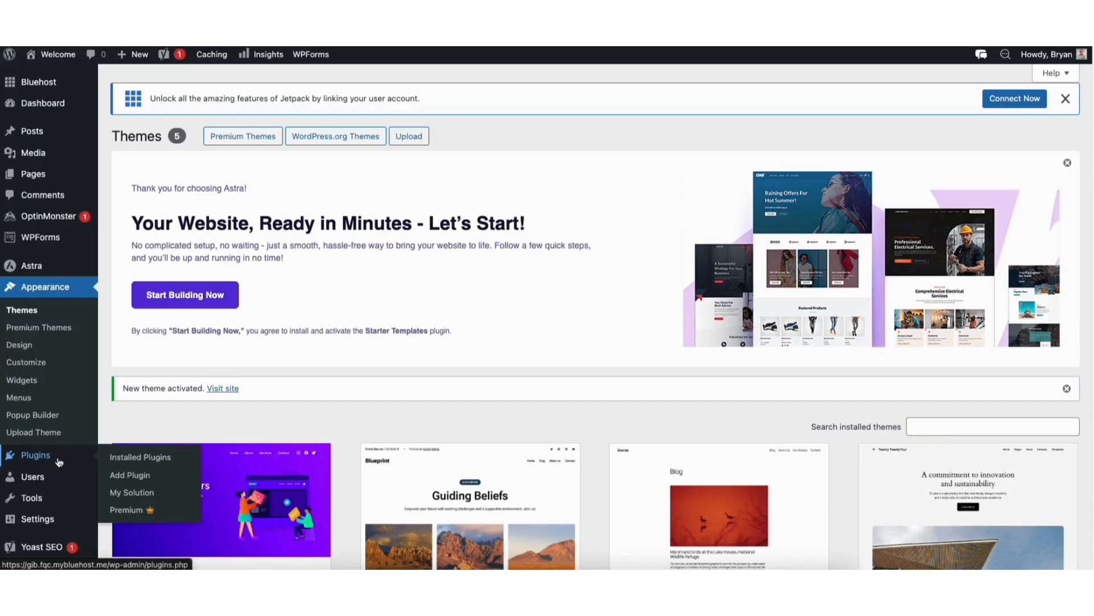
pyautogui.click(121, 476)
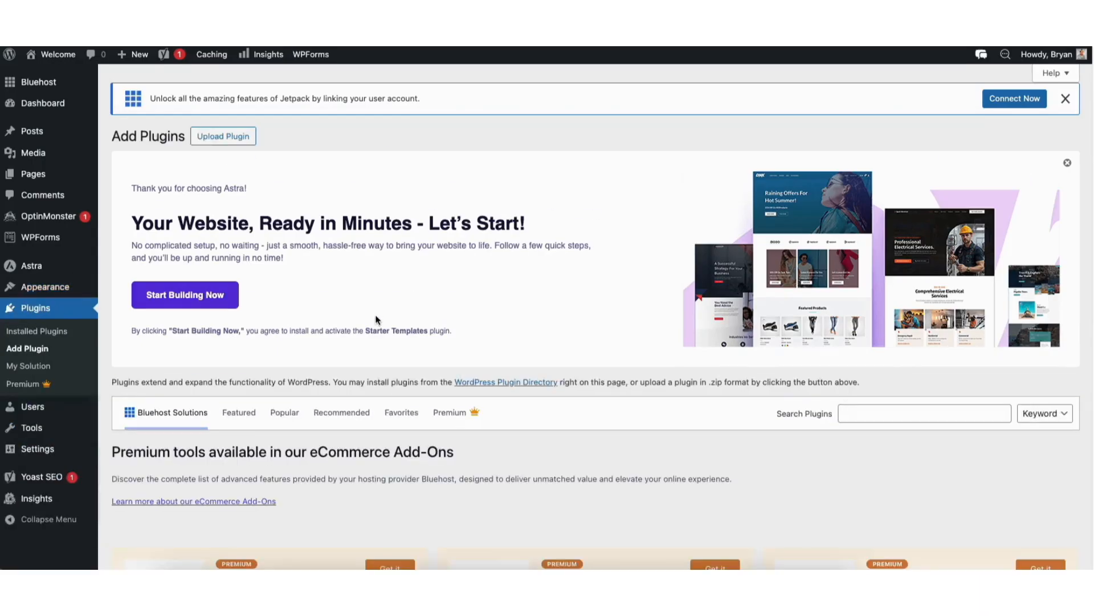
pyautogui.click(872, 406)
pyautogui.write('starter templates')
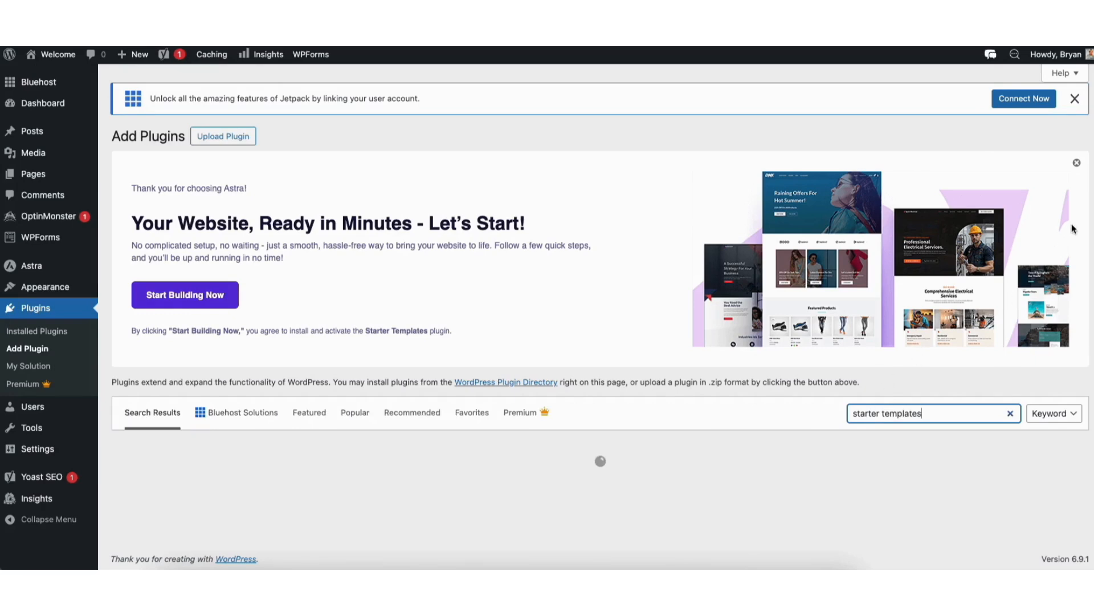
pyautogui.scroll(-5, 431, 273)
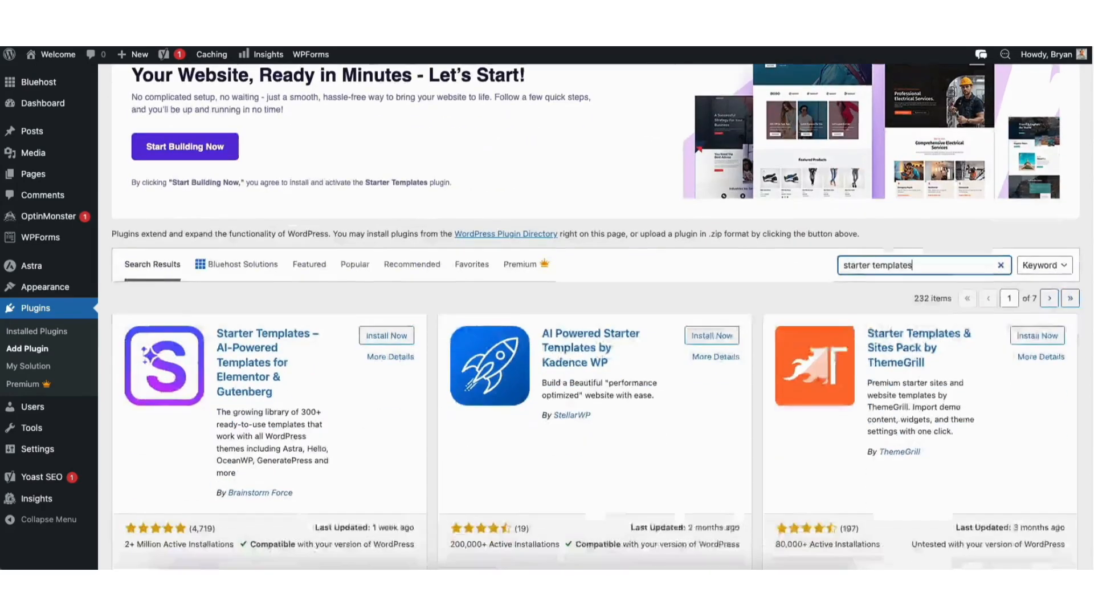
pyautogui.click(381, 219)
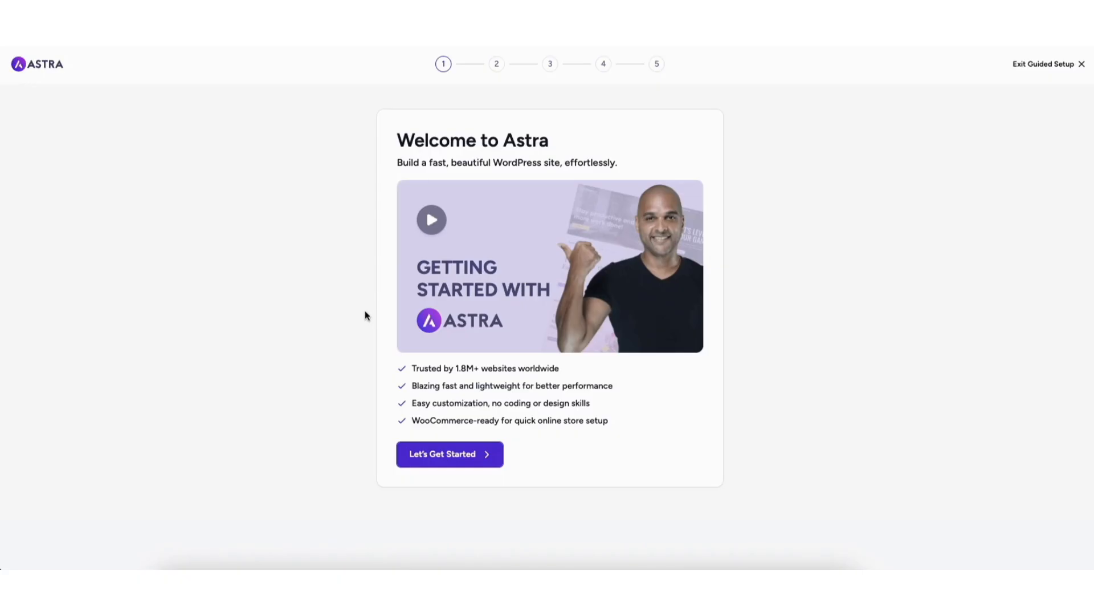
pyautogui.click(1037, 64)
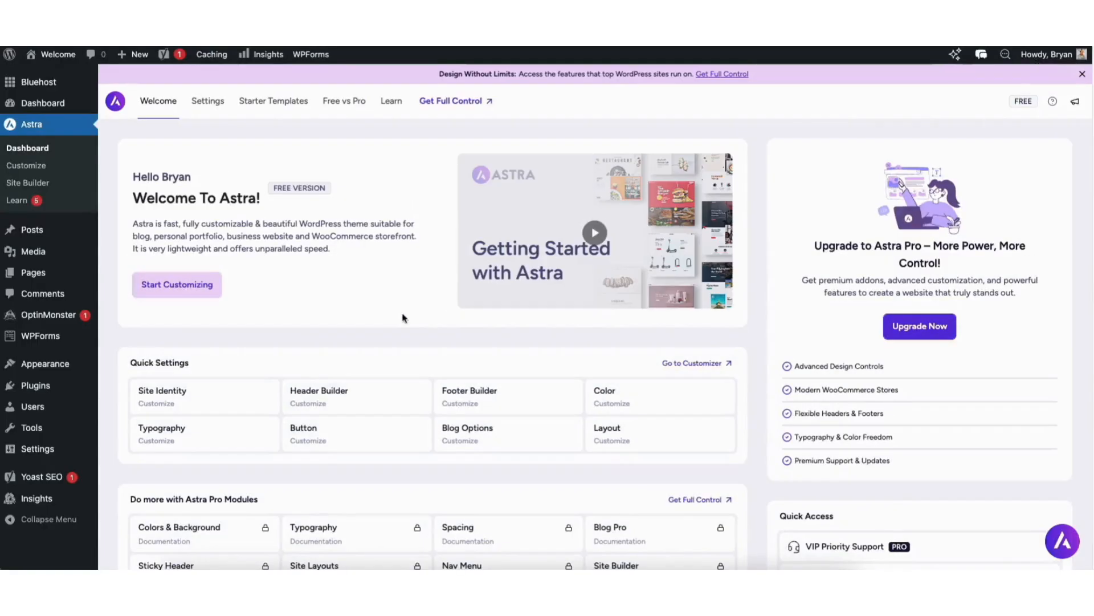
# Start building with Classic Starter Templates using Elementor as the page builder, dismissing the AI builder offer.
pyautogui.moveTo(56, 368)
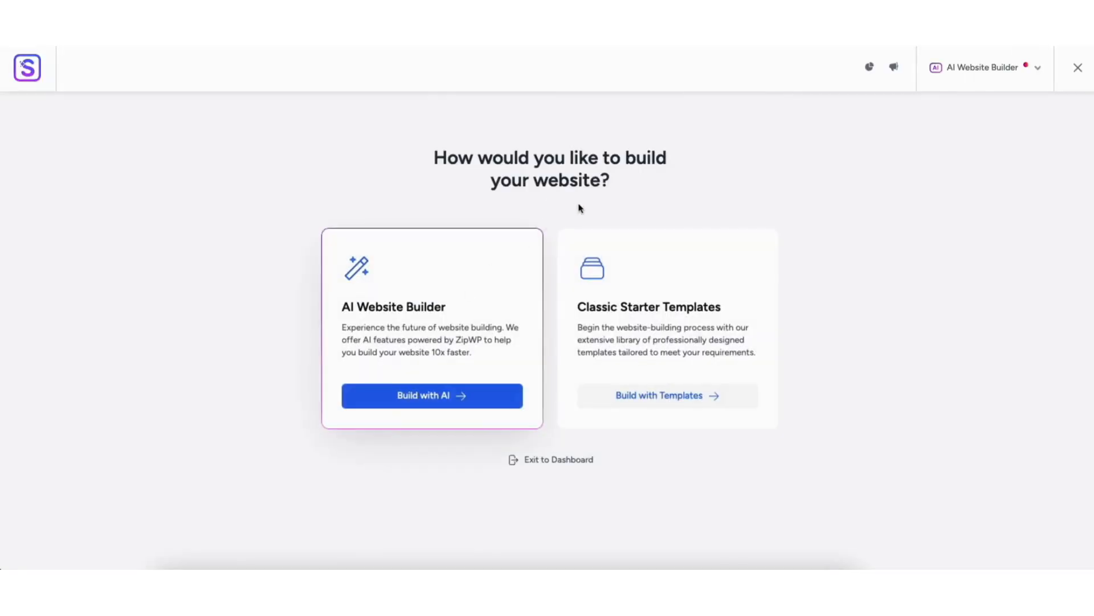
pyautogui.click(639, 399)
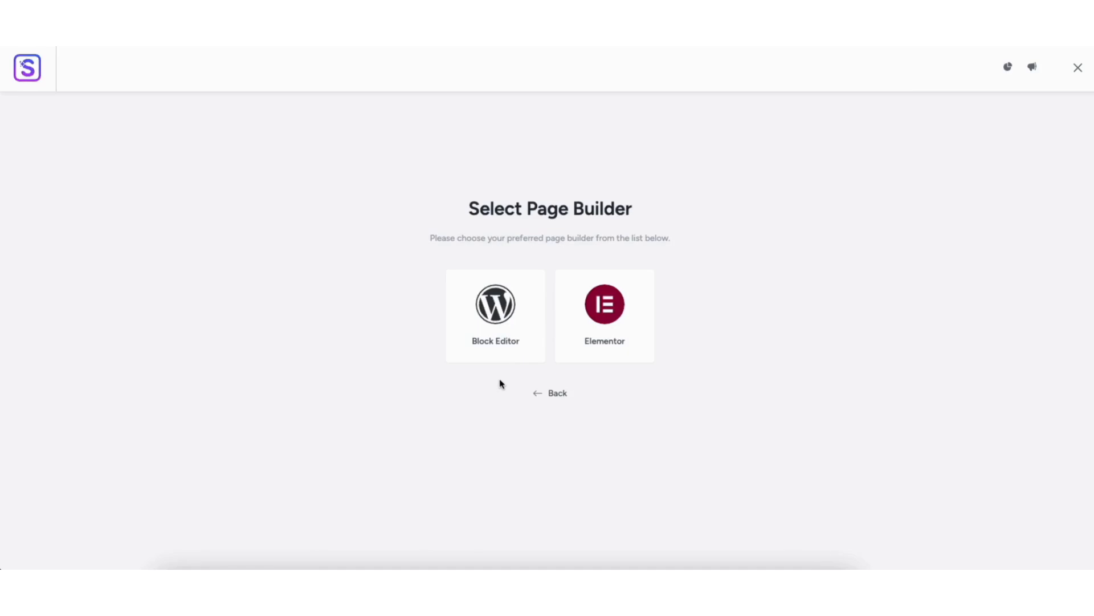
pyautogui.click(603, 321)
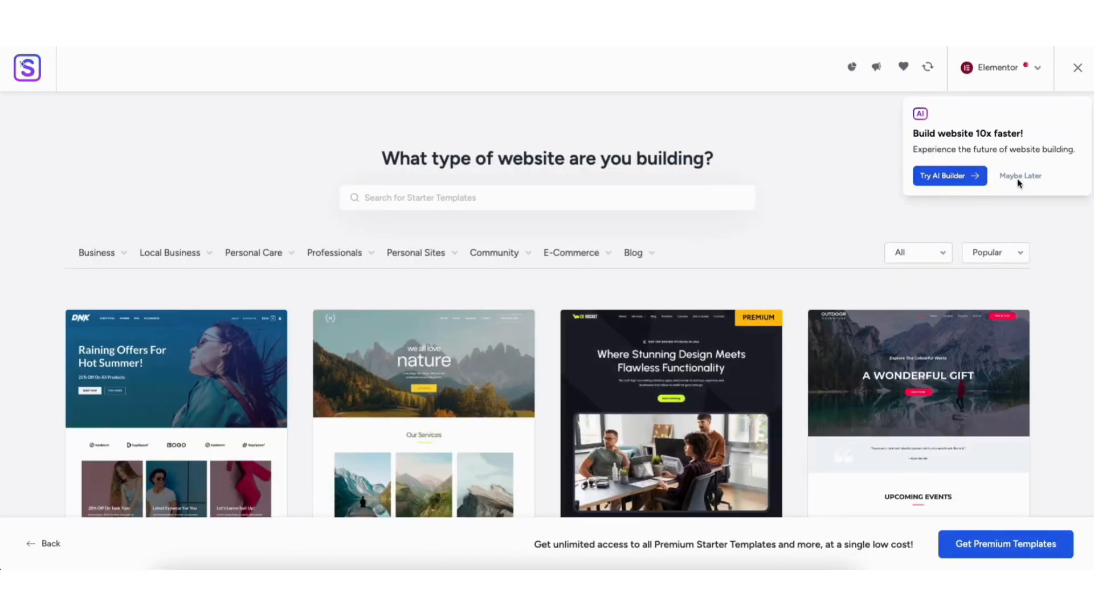
pyautogui.click(1019, 180)
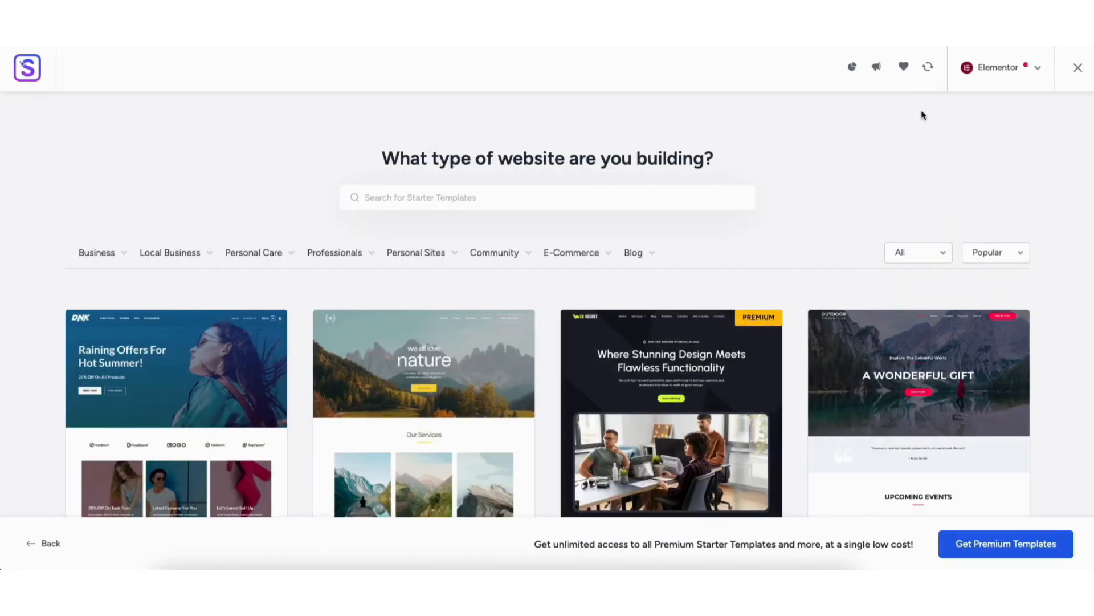
pyautogui.click(1001, 69)
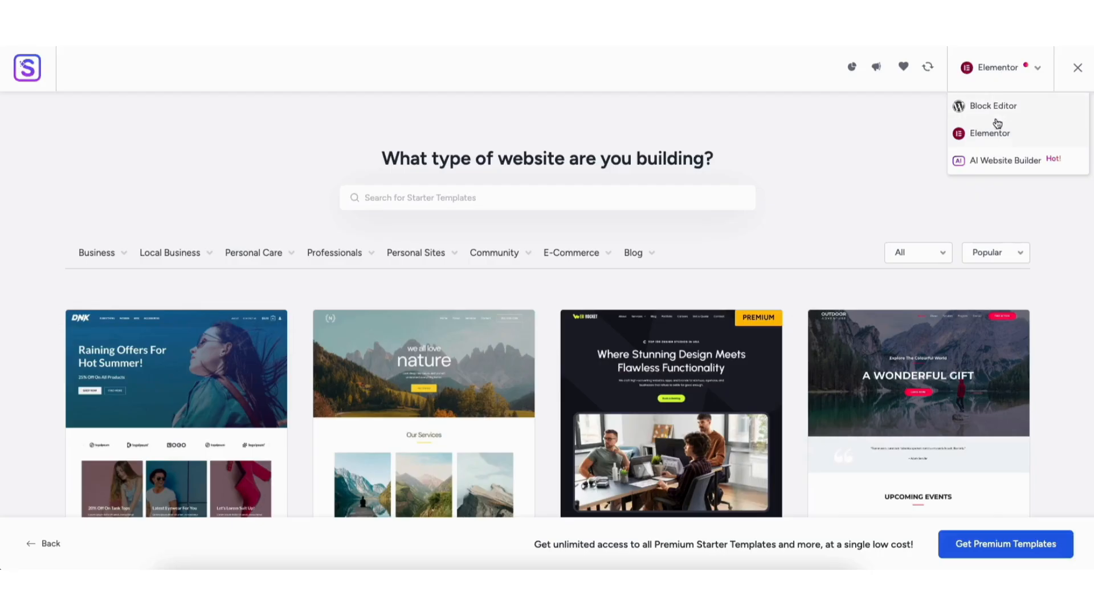
pyautogui.click(994, 138)
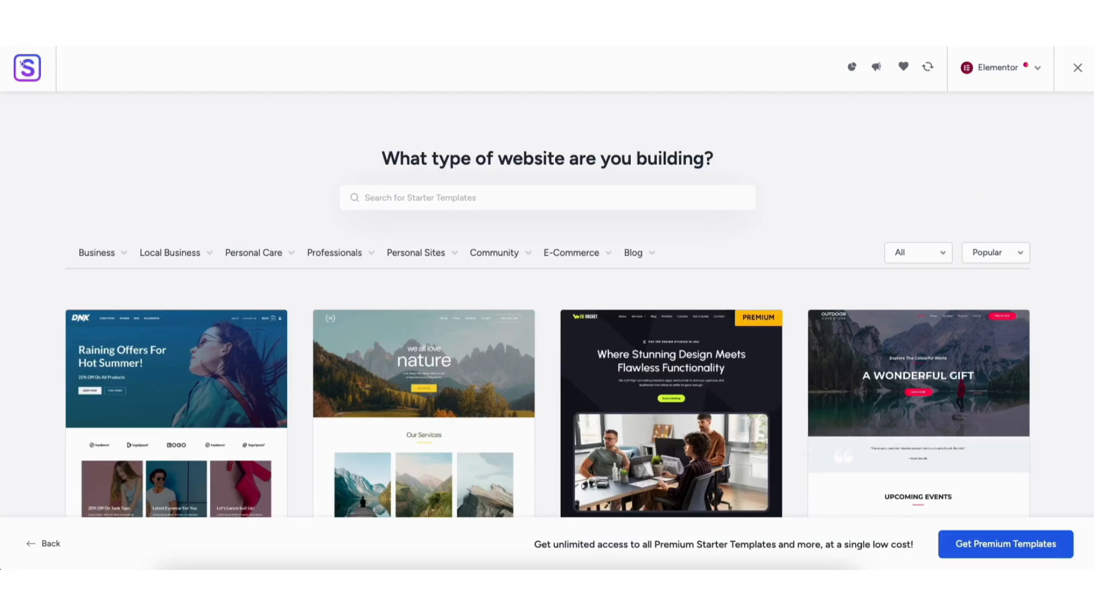
# Browse the Elementor starter templates and filter them to the Gardening type under Business to examine the matching designs.
pyautogui.scroll(-8, 547, 304)
pyautogui.scroll(-12, 547, 305)
pyautogui.scroll(-10, 547, 342)
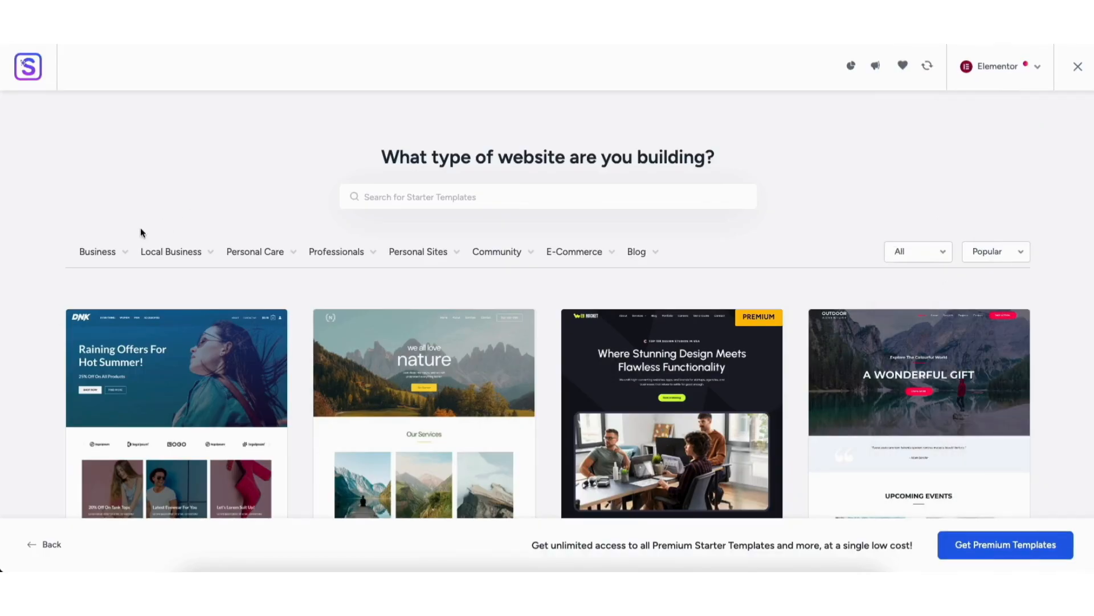
pyautogui.moveTo(98, 256)
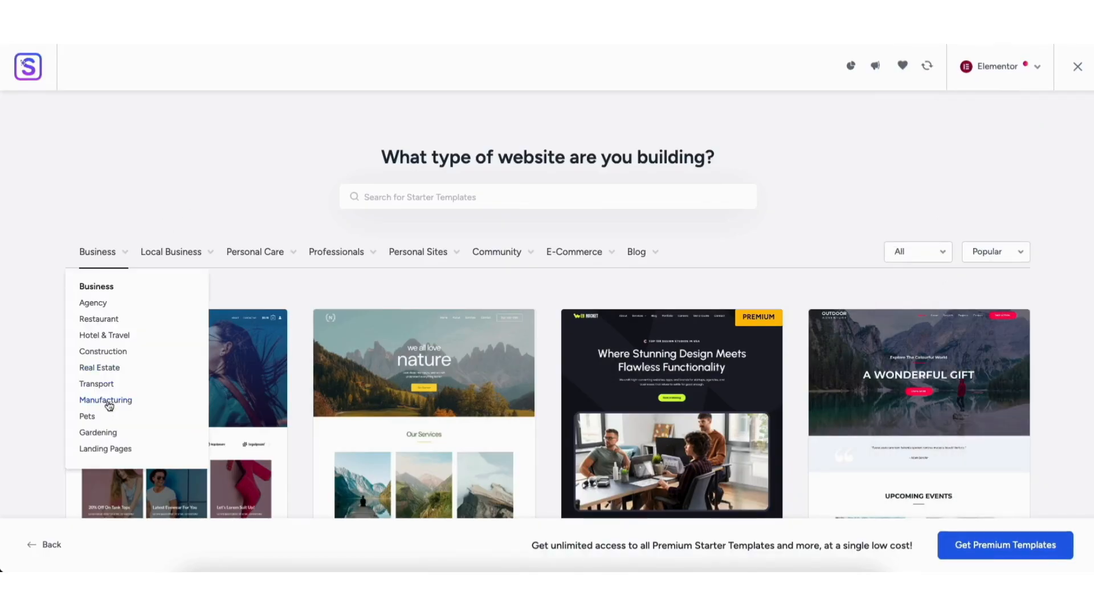
pyautogui.click(108, 433)
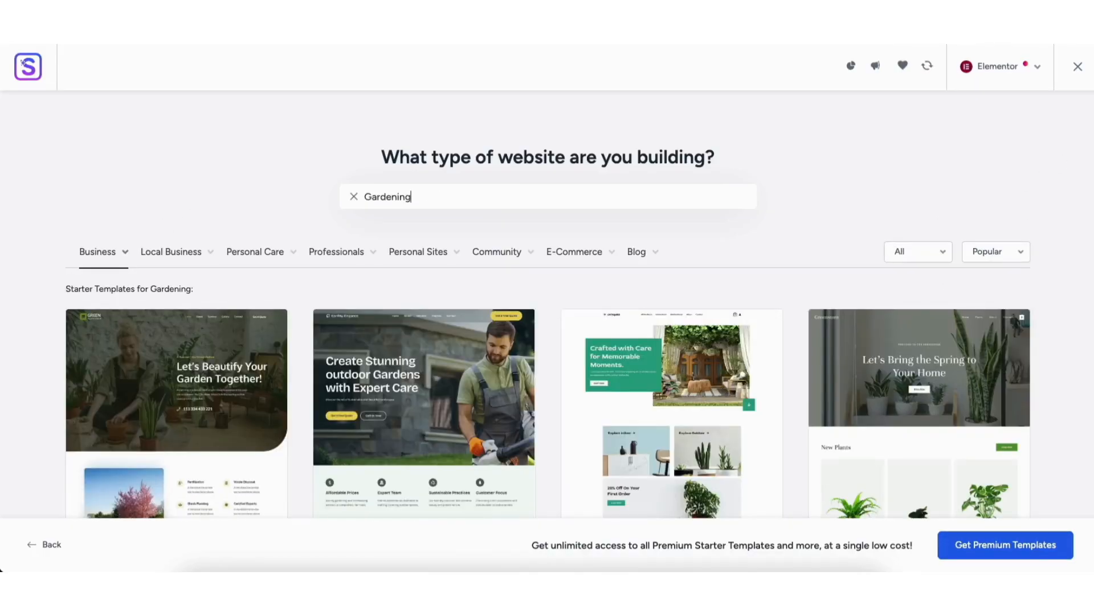
pyautogui.scroll(-5, 1091, 125)
pyautogui.scroll(-6, 1092, 155)
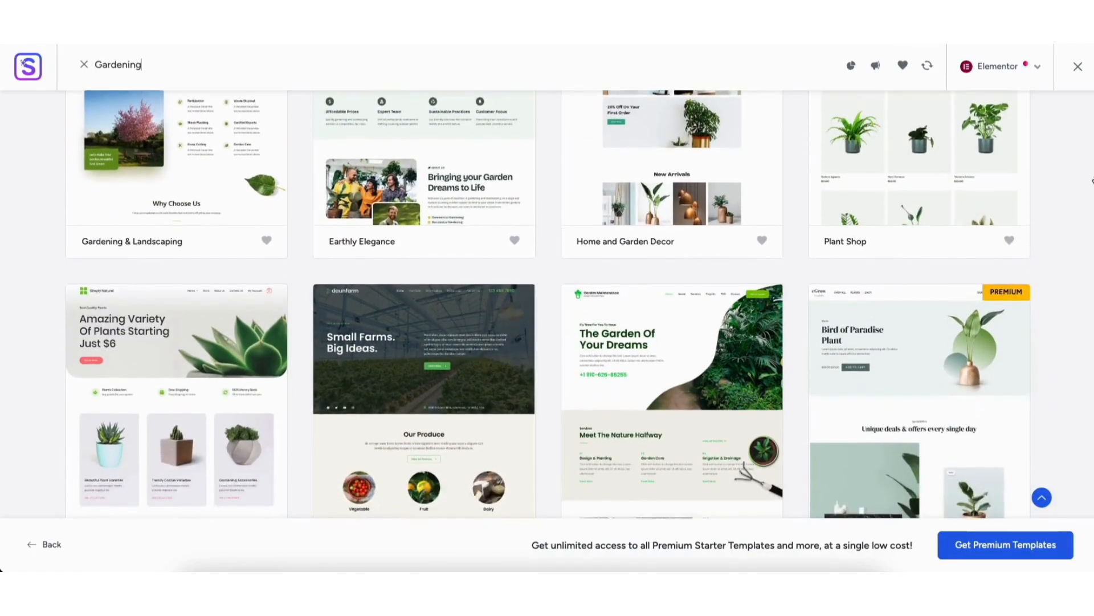
pyautogui.scroll(-4, 548, 327)
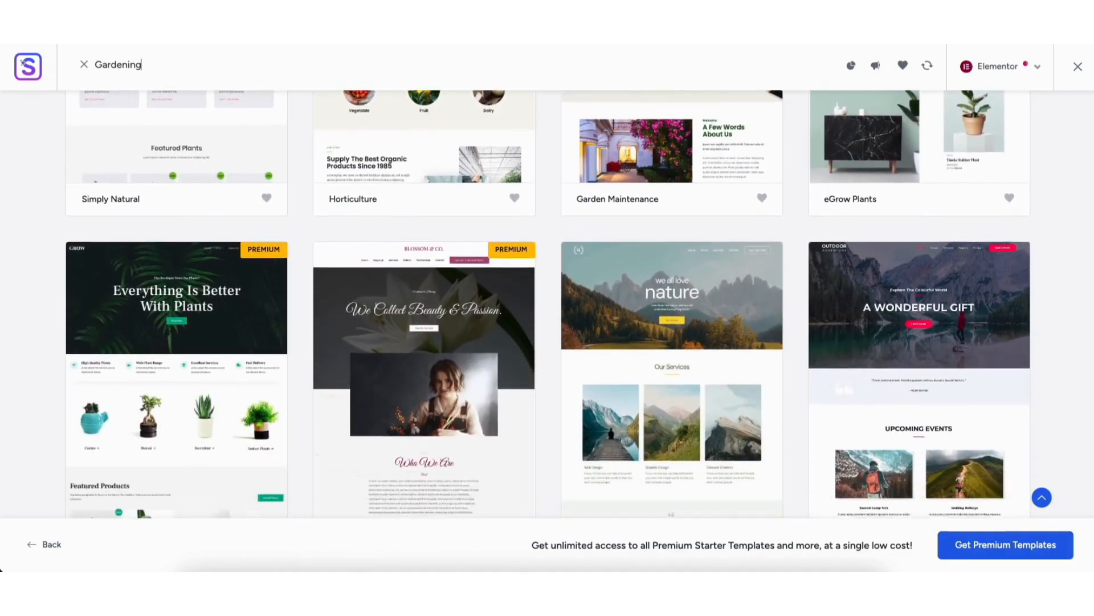
# Choose the Earthly Elegance starter template from the Gardening results.
pyautogui.scroll(2, 547, 326)
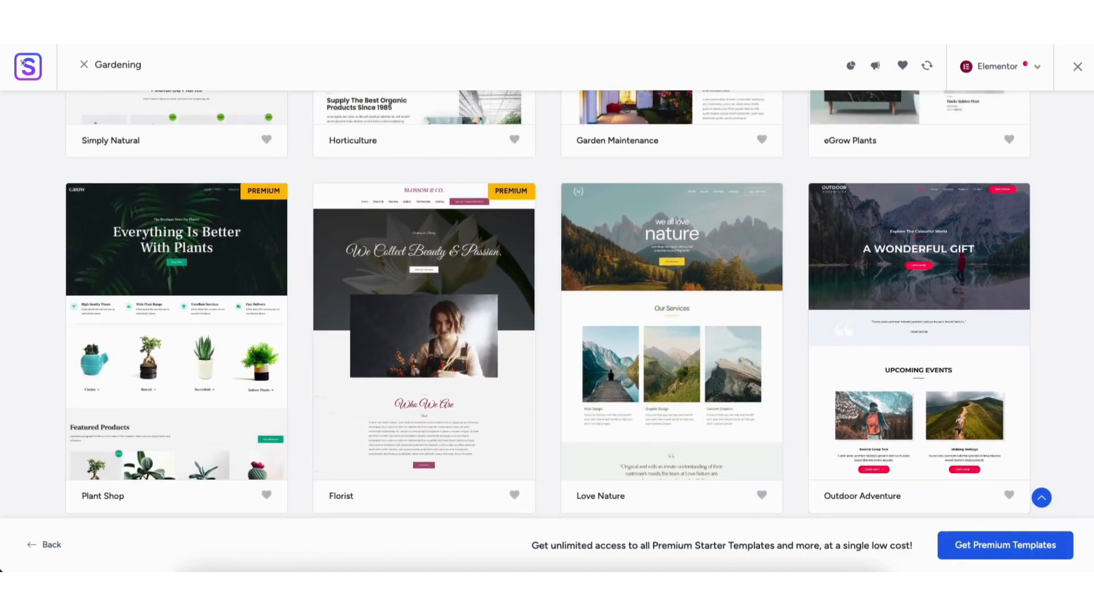
pyautogui.scroll(10, 1089, 232)
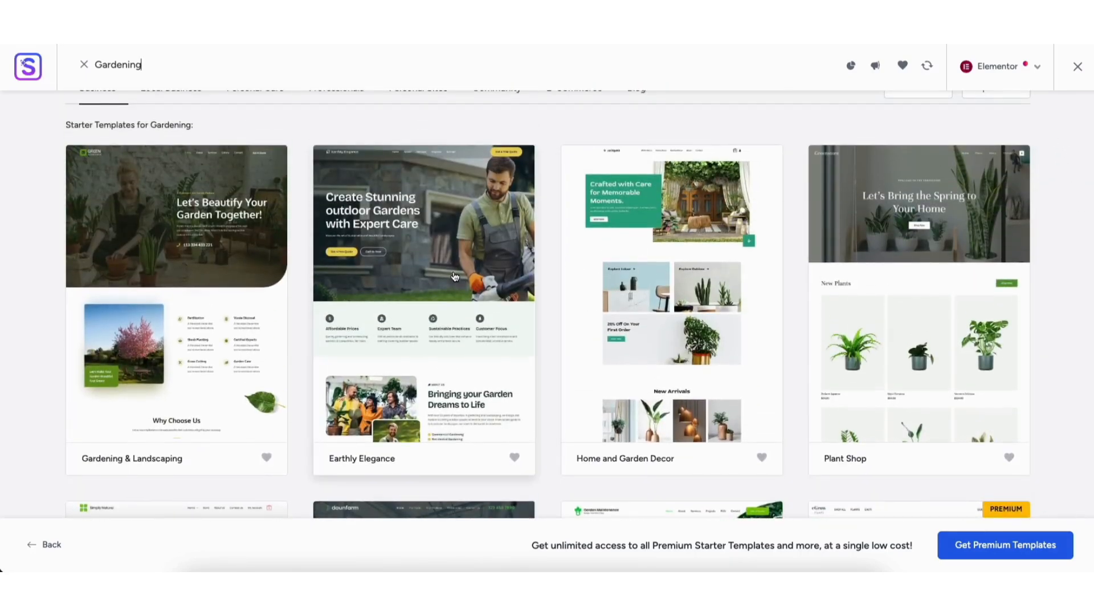
pyautogui.click(394, 279)
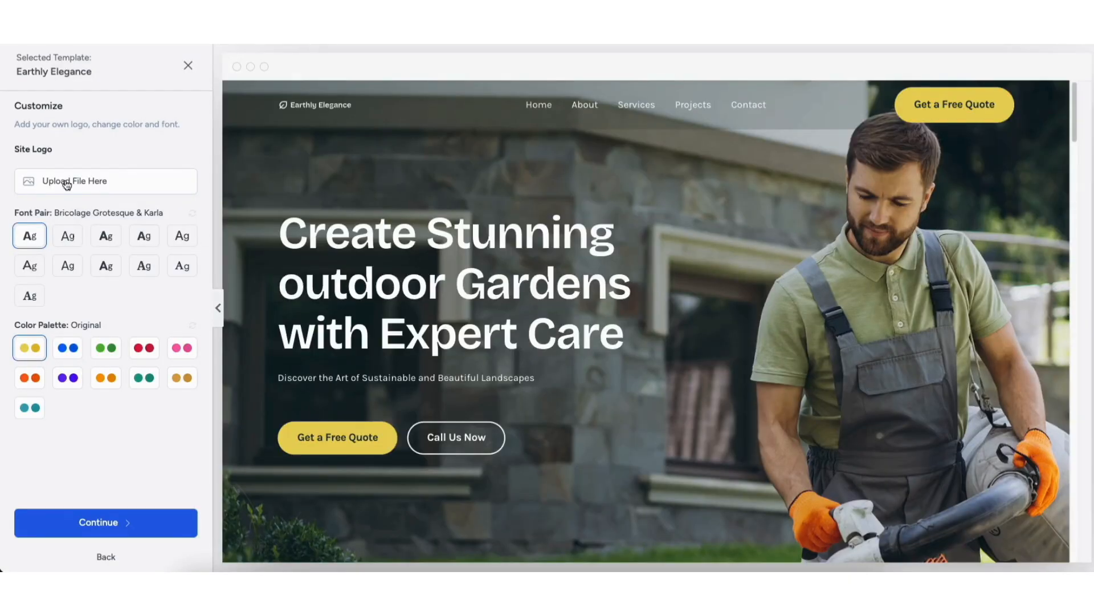
# Try the alternative color palettes on the template preview and return to the Original yellow palette.
pyautogui.click(67, 348)
pyautogui.click(106, 348)
pyautogui.click(143, 347)
pyautogui.click(182, 348)
pyautogui.click(182, 377)
pyautogui.click(143, 377)
pyautogui.click(105, 377)
pyautogui.click(67, 378)
pyautogui.click(30, 377)
pyautogui.click(30, 407)
pyautogui.click(30, 347)
# Accept the template customization, skip the feature selection, and submit the final form to build the website.
pyautogui.click(83, 523)
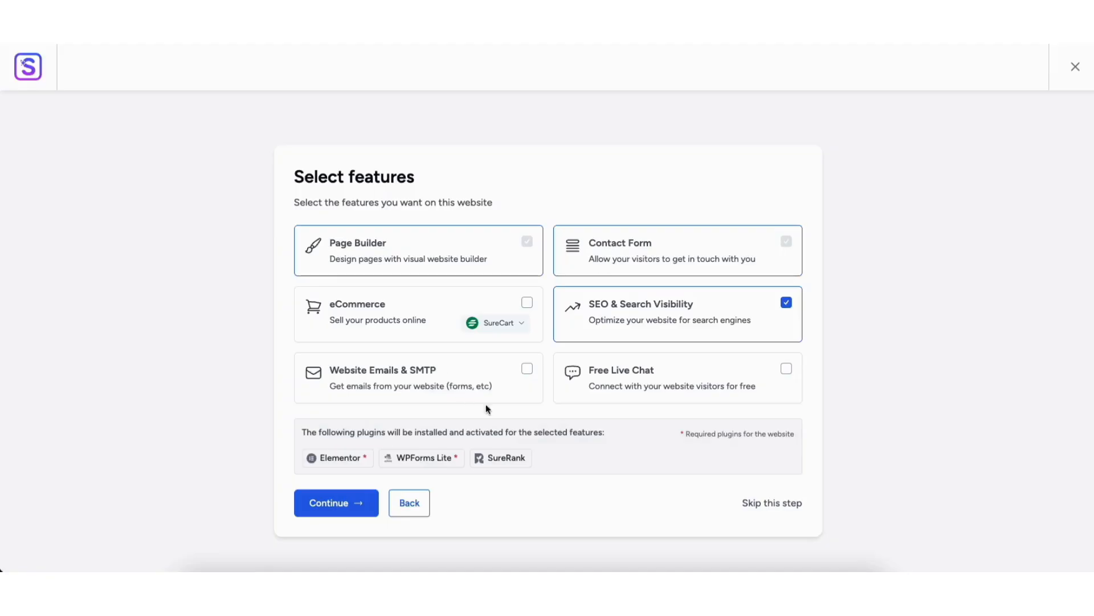
pyautogui.click(764, 504)
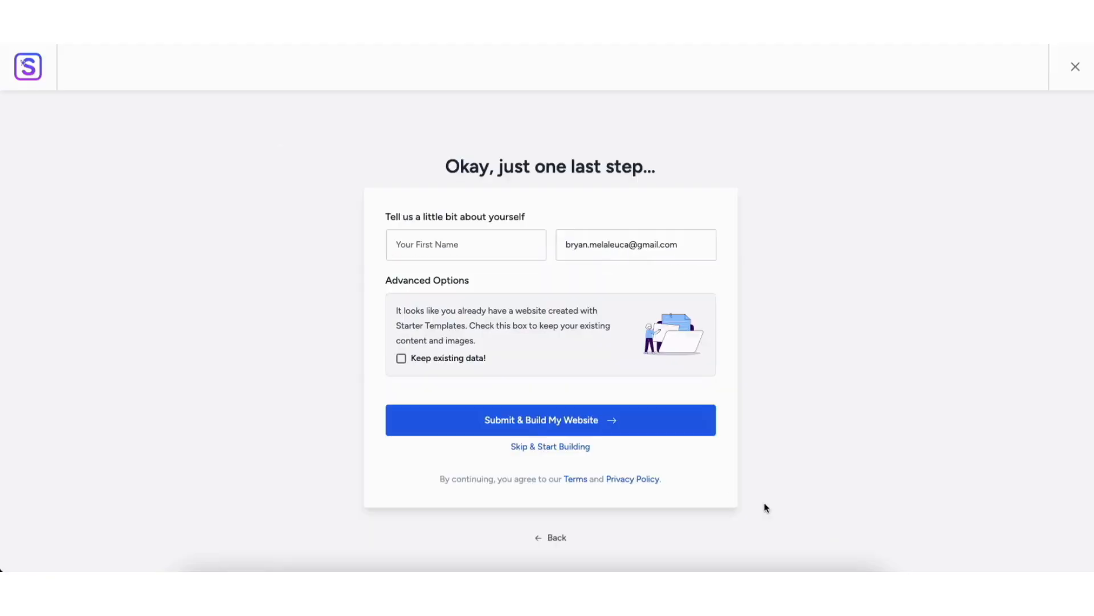
pyautogui.click(499, 420)
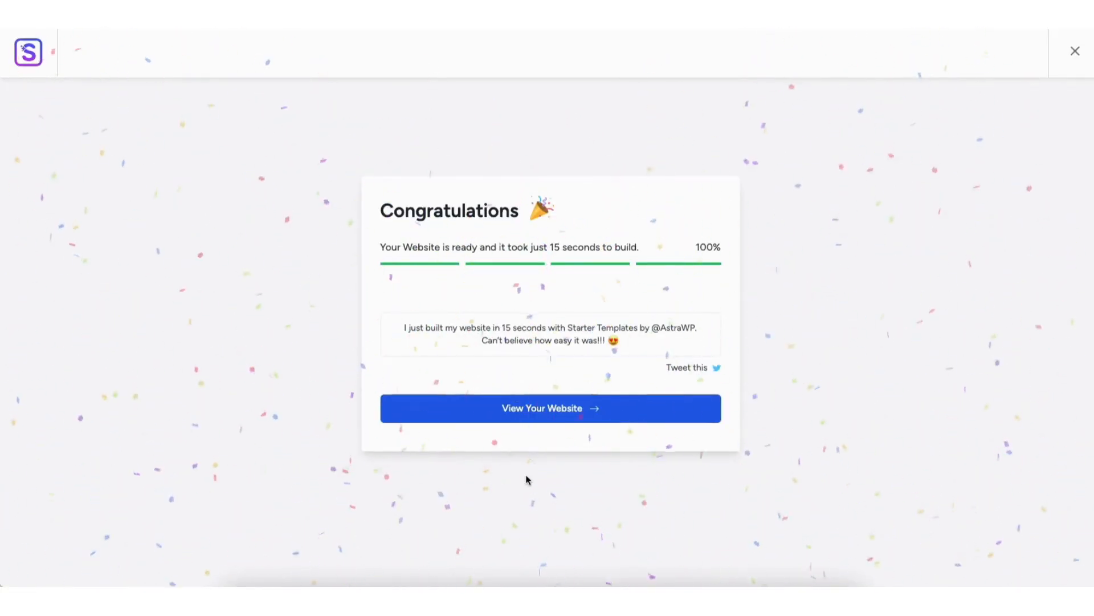
# View the newly built website and look through the sections of its home page.
pyautogui.click(529, 409)
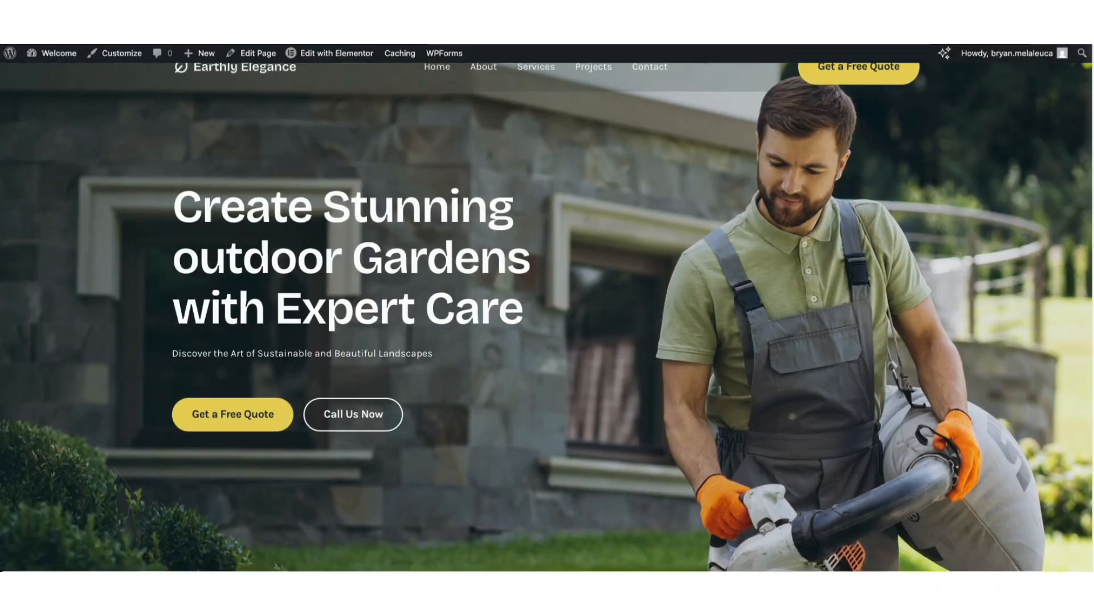
pyautogui.scroll(-8, 1091, 134)
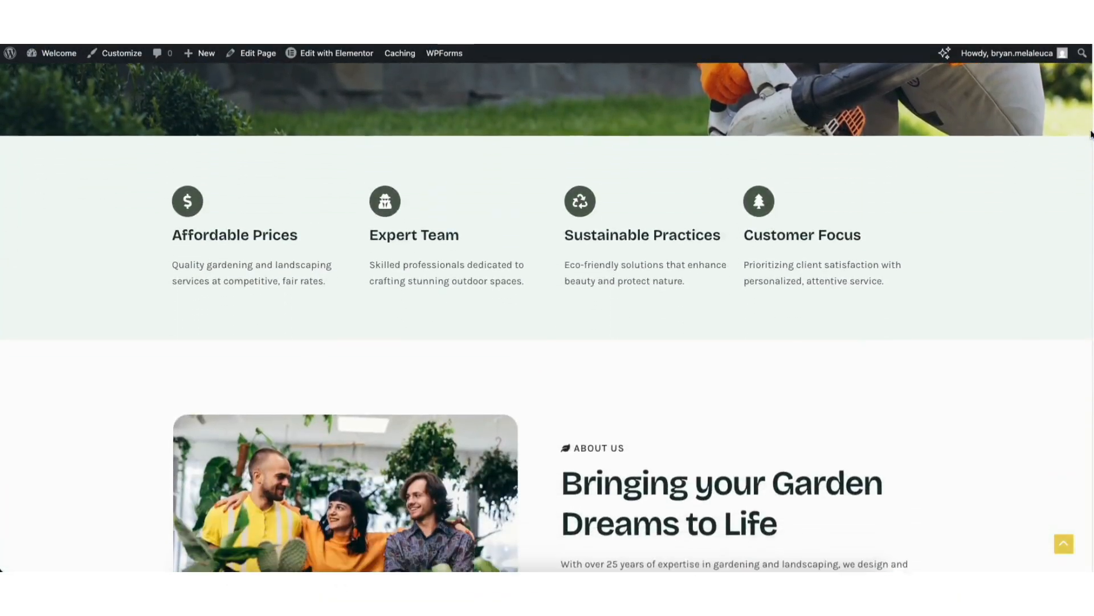
pyautogui.scroll(-10, 1091, 134)
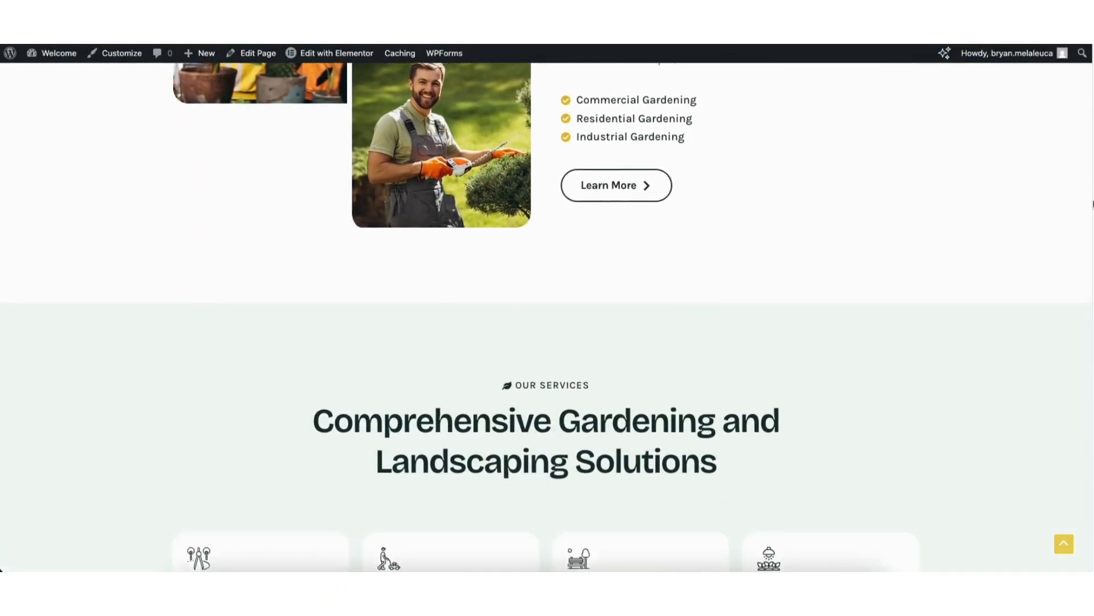
# Edit the home page with Elementor and open the hero container's background style settings.
pyautogui.click(319, 53)
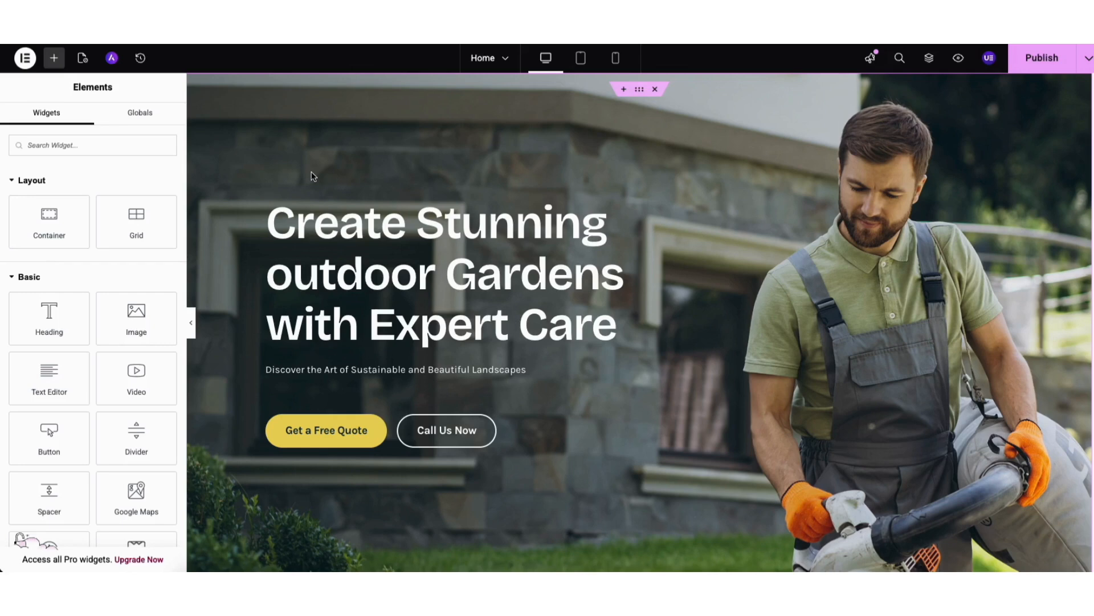
pyautogui.rightClick(300, 129)
pyautogui.click(339, 142)
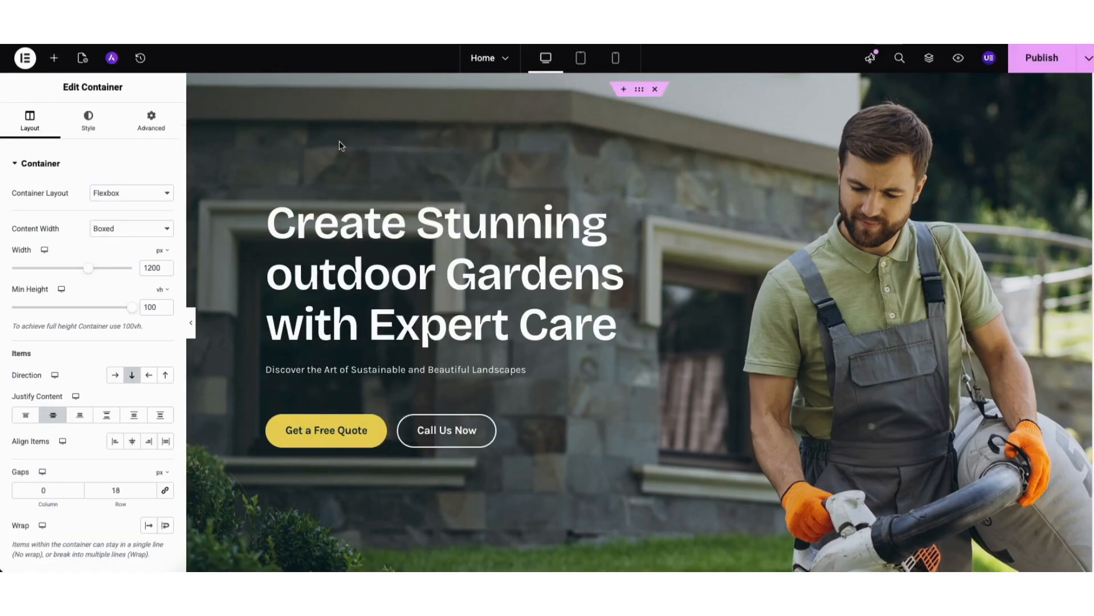
pyautogui.click(89, 124)
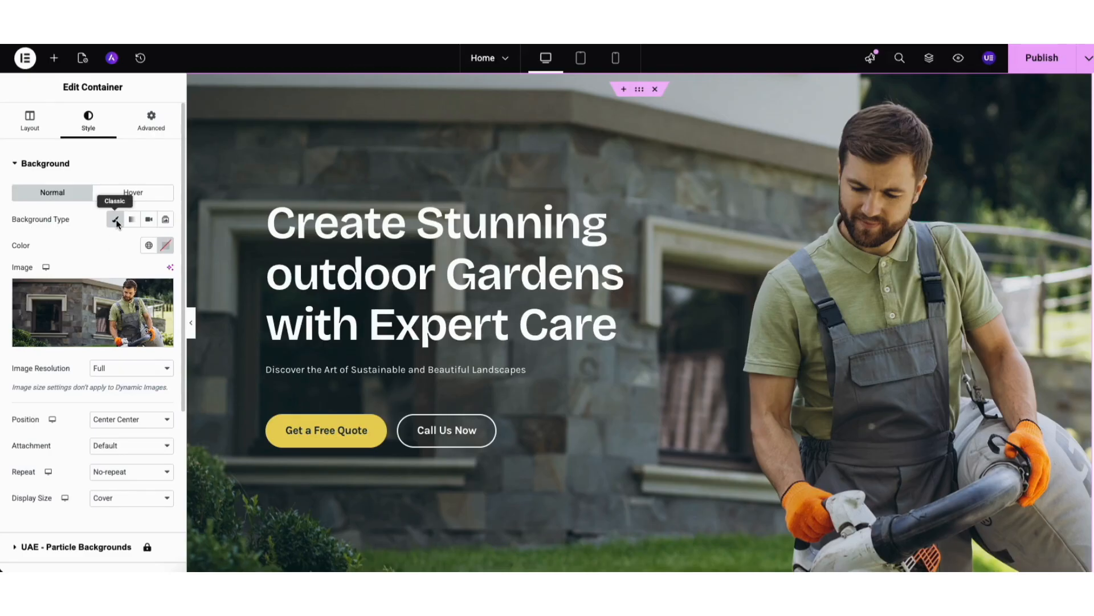
# Examine the upload option and media library images available for the hero container's background.
pyautogui.moveTo(99, 303)
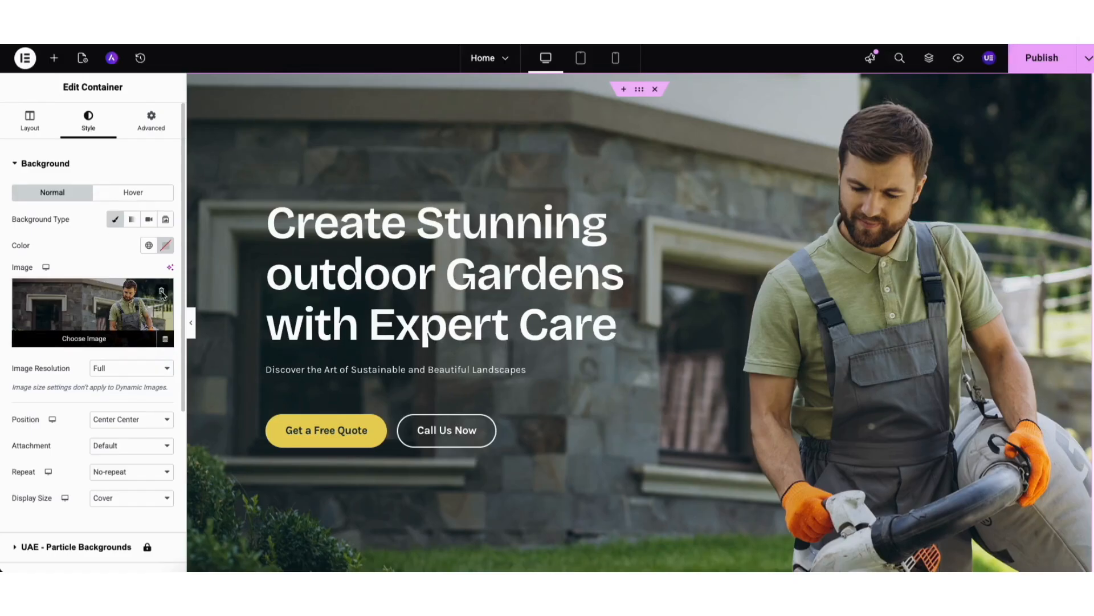
pyautogui.click(99, 331)
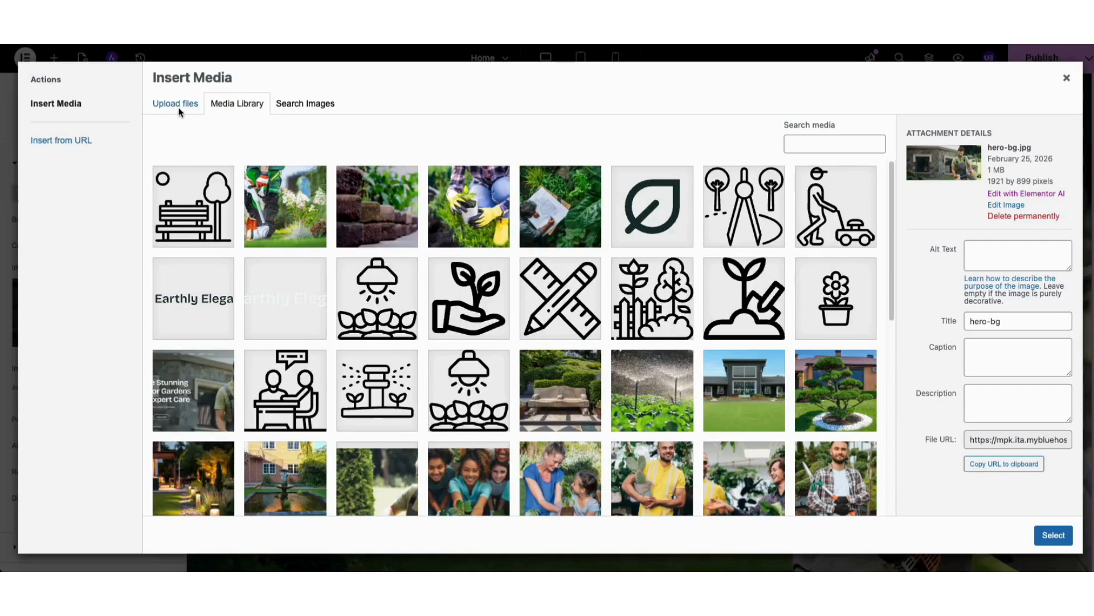
pyautogui.click(179, 107)
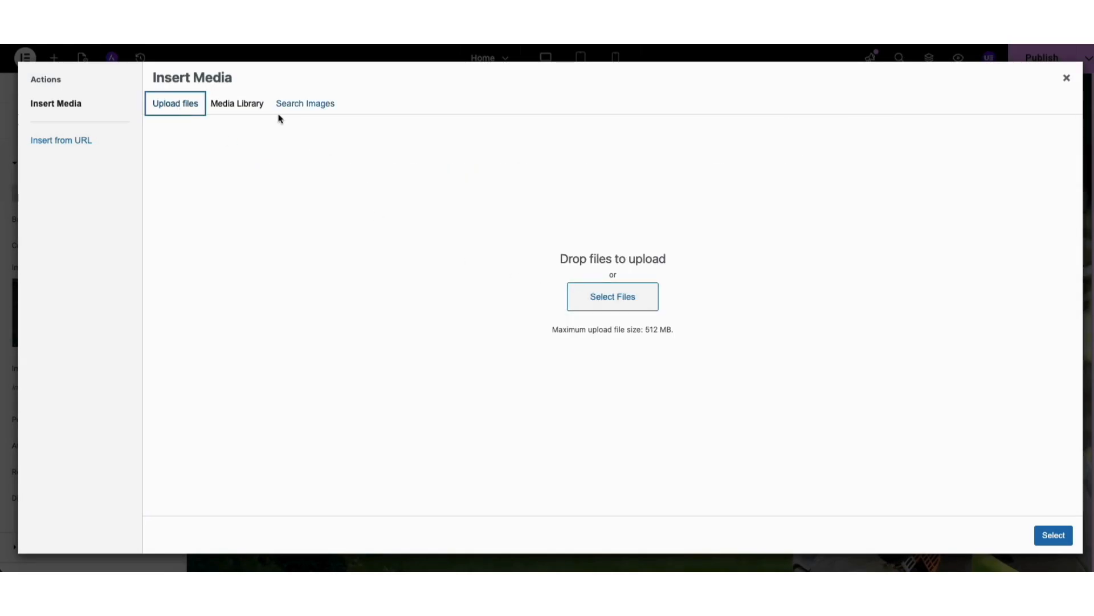
pyautogui.click(240, 103)
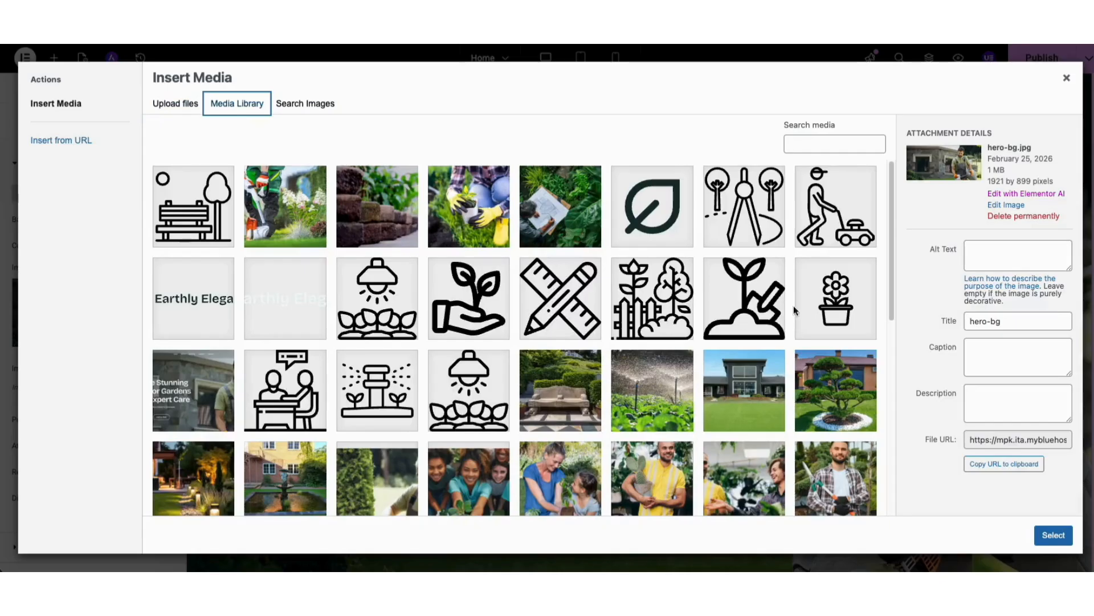
pyautogui.moveTo(891, 231); pyautogui.dragTo(888, 433)
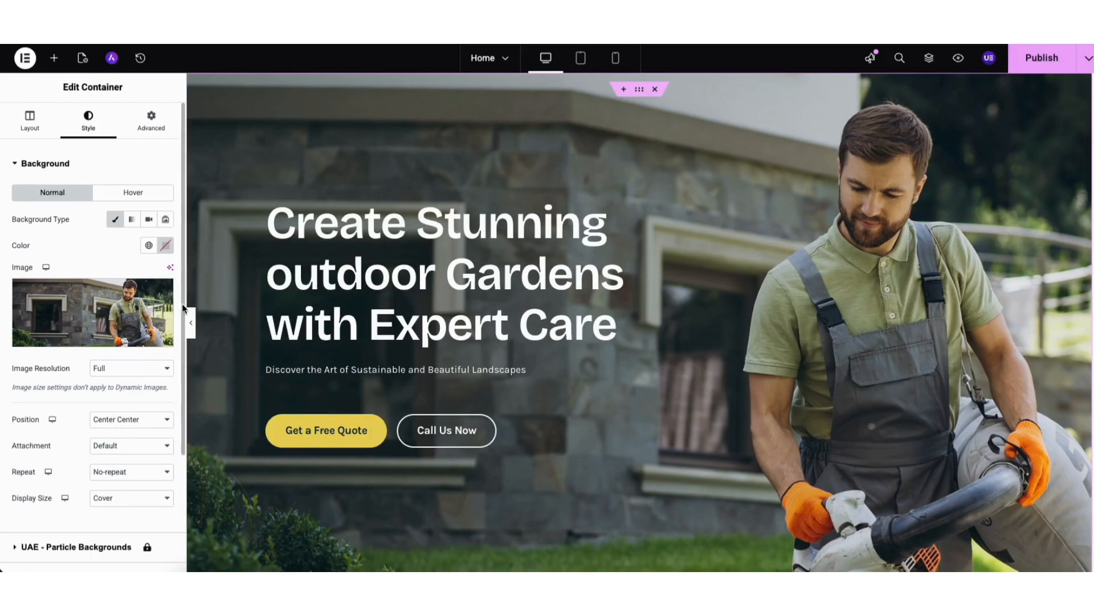
# Set the hero container's background overlay to first gradient color #142A2A and opacity 0.45.
pyautogui.scroll(-5, 181, 310)
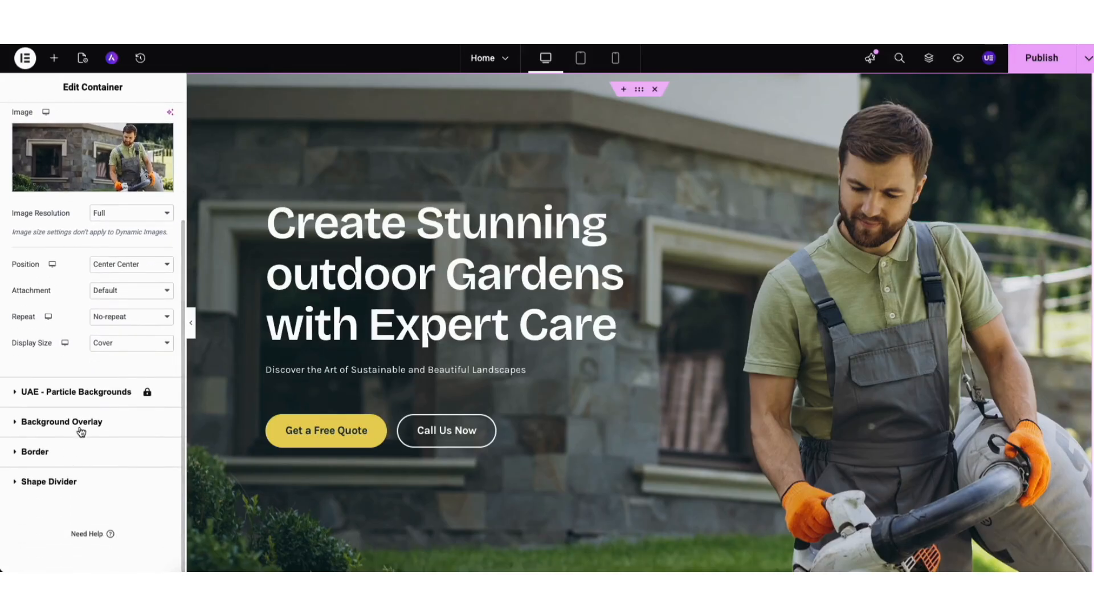
pyautogui.click(78, 421)
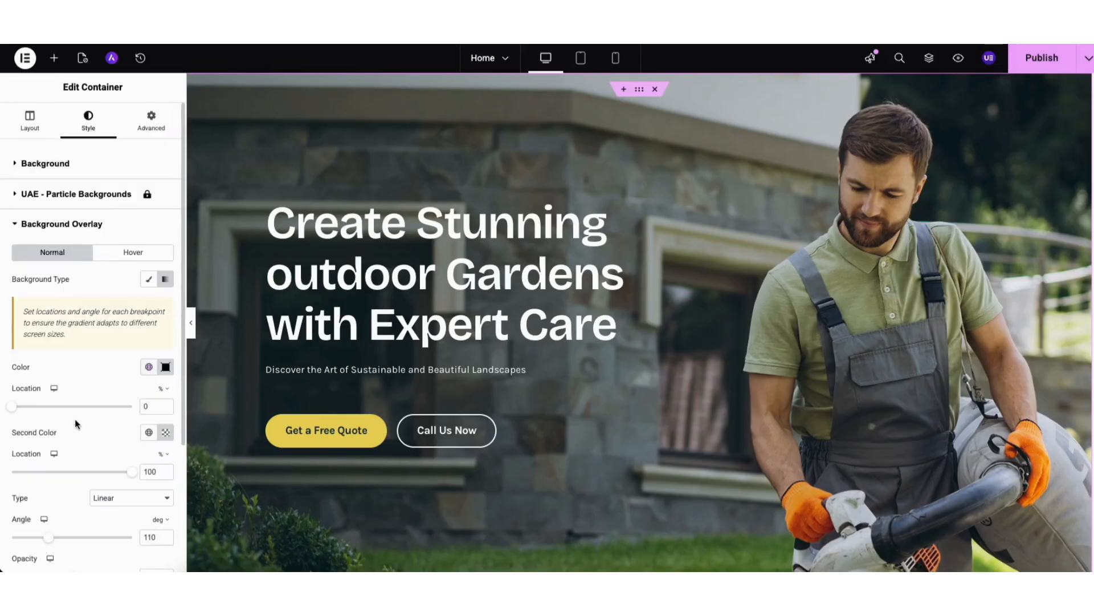
pyautogui.click(166, 368)
pyautogui.click(171, 475)
pyautogui.moveTo(171, 475)
pyautogui.mouseDown()
pyautogui.moveTo(215, 425)
pyautogui.moveTo(169, 494)
pyautogui.mouseUp()
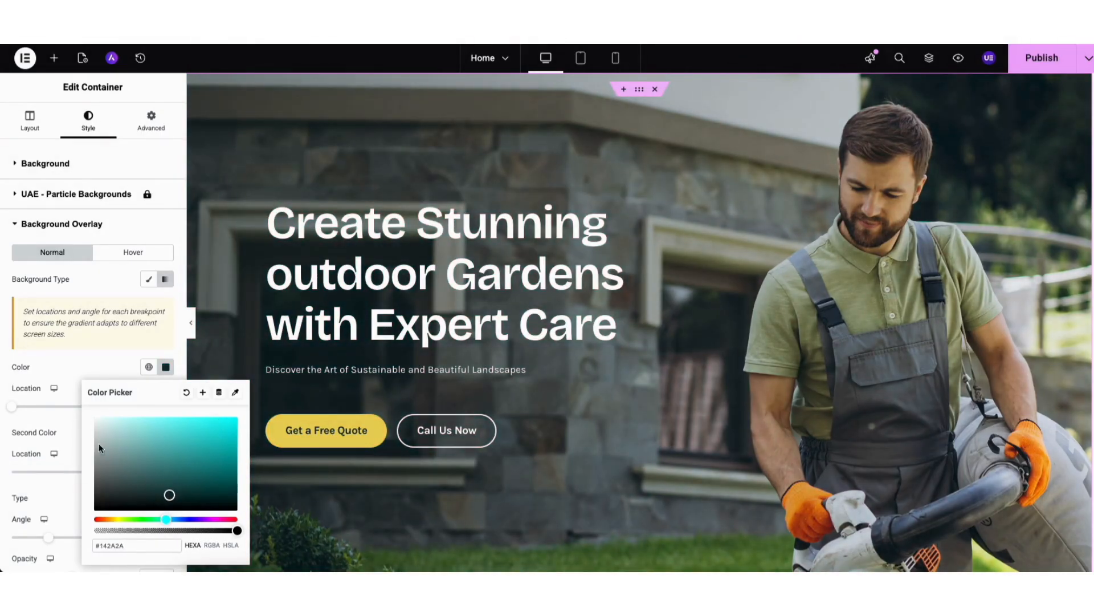
pyautogui.click(72, 425)
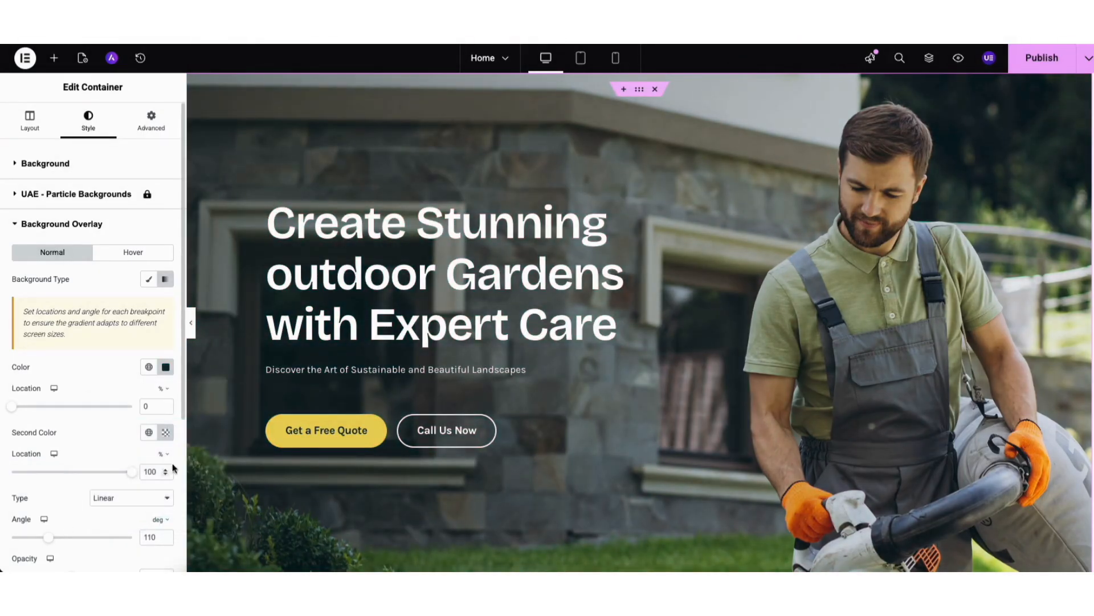
pyautogui.moveTo(180, 384); pyautogui.dragTo(183, 457)
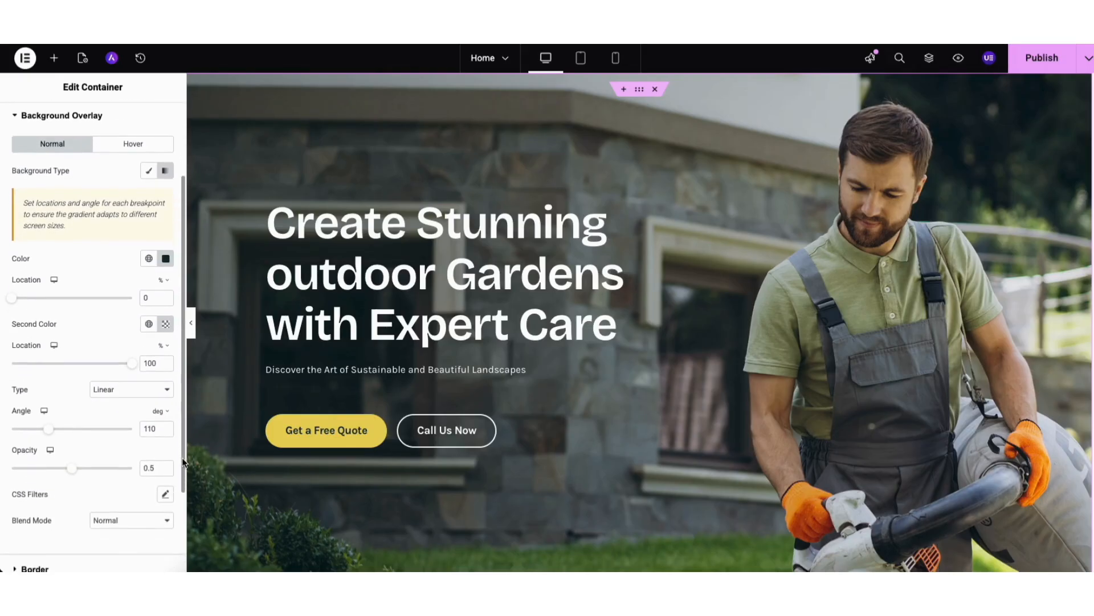
pyautogui.moveTo(74, 468)
pyautogui.mouseDown()
pyautogui.moveTo(11, 475)
pyautogui.moveTo(139, 472)
pyautogui.moveTo(68, 473)
pyautogui.mouseUp()
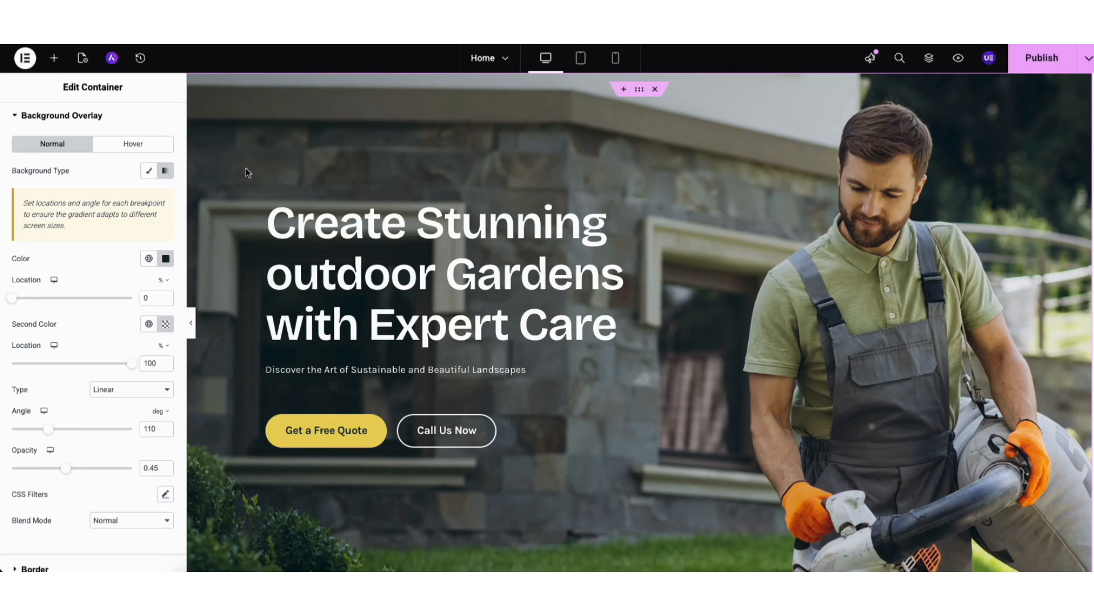
# Replace the hero heading's title with "Demo Landscaping Website Tutorial.".
pyautogui.click(291, 228)
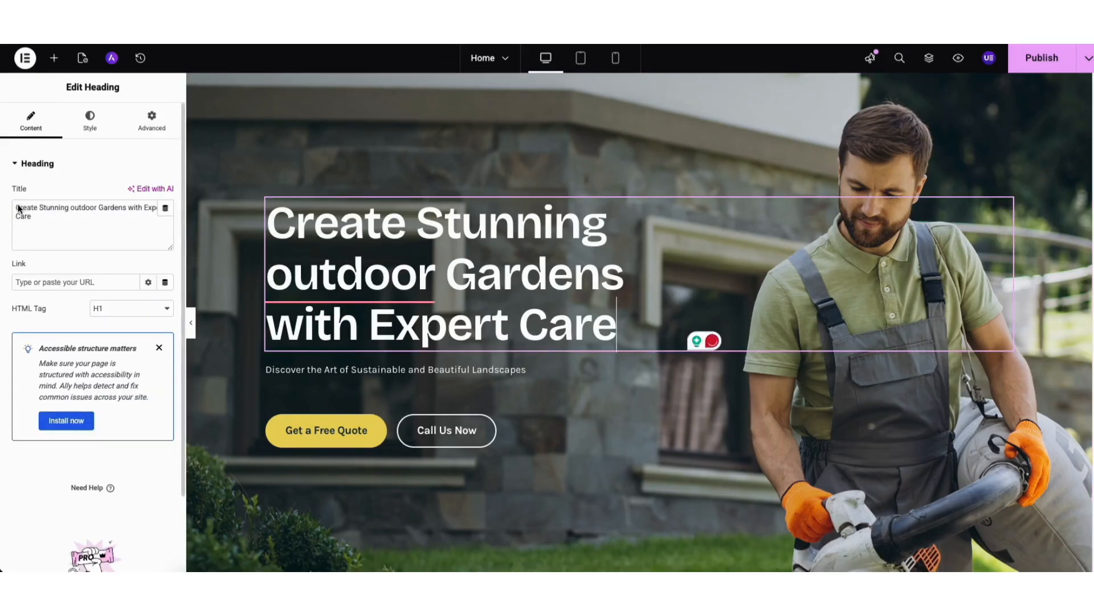
pyautogui.moveTo(17, 208); pyautogui.dragTo(40, 218)
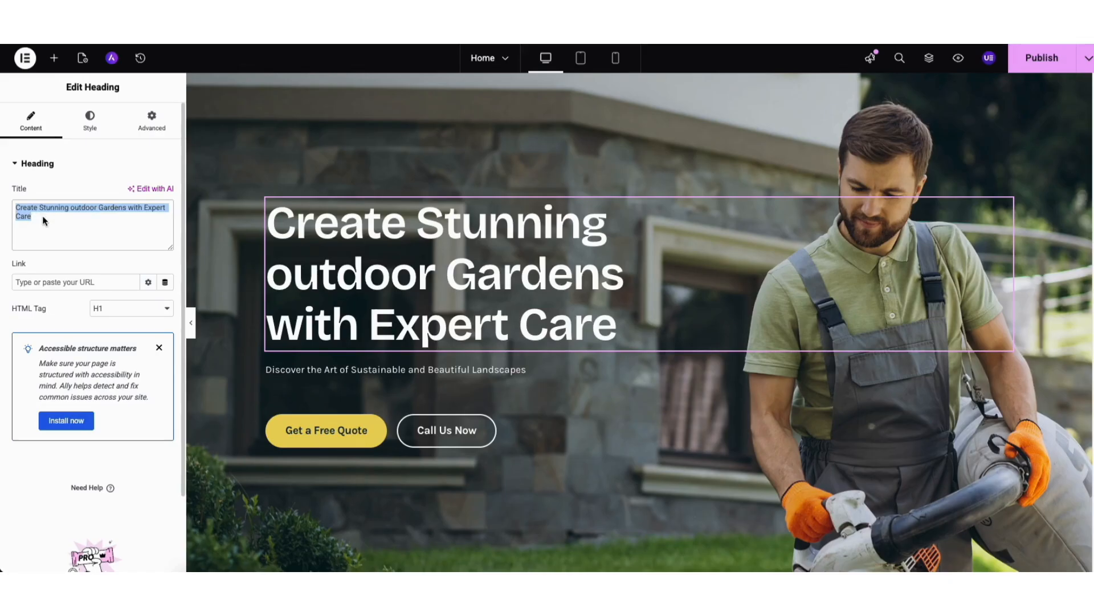
pyautogui.write('Demo Land')
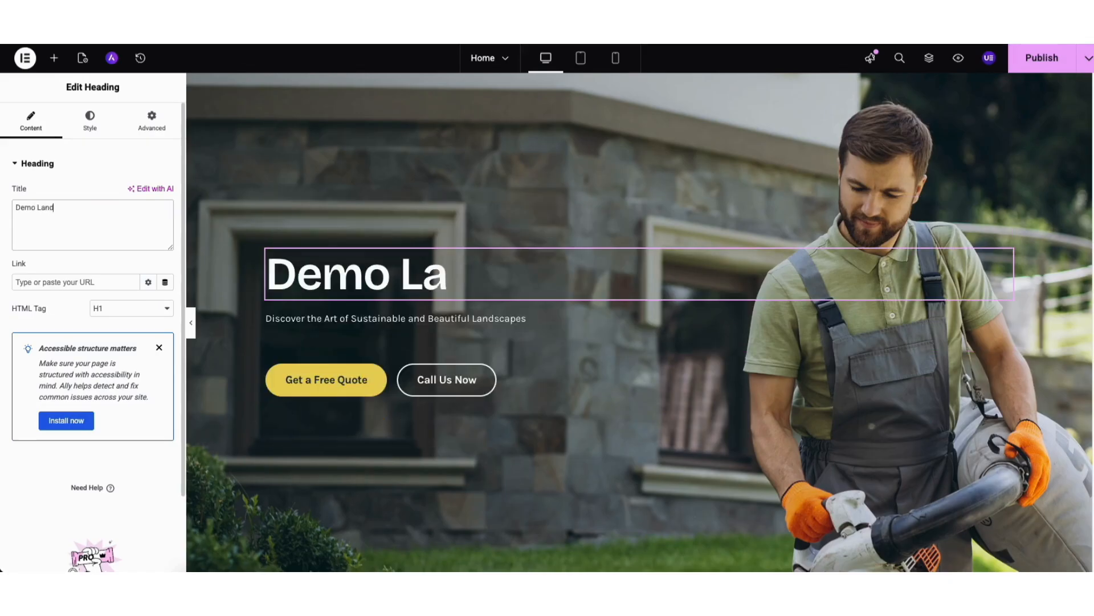
pyautogui.write('scaping W')
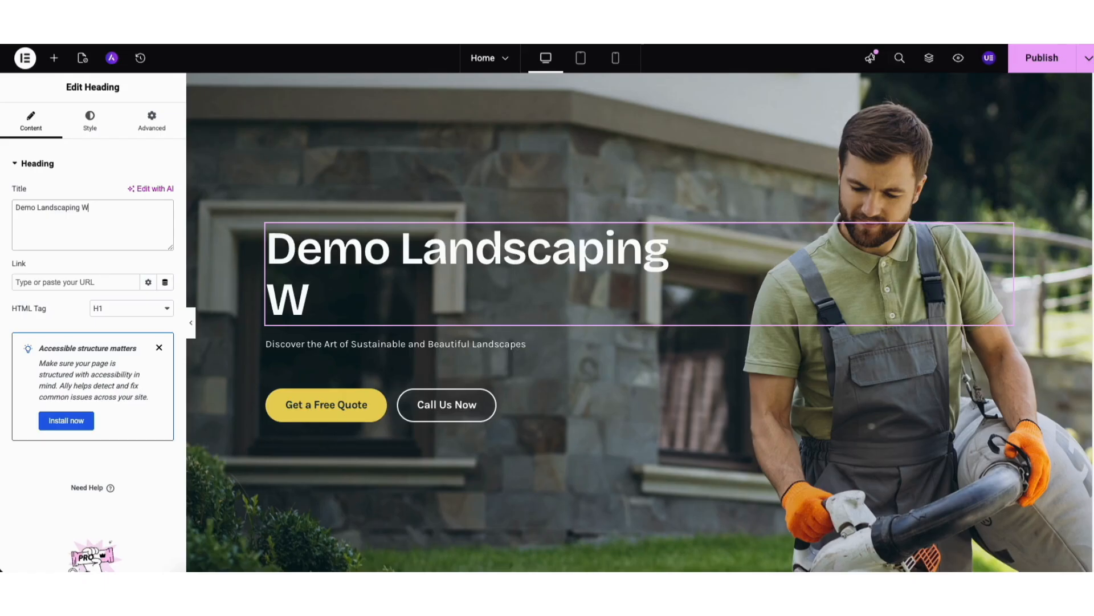
pyautogui.write('ebsite Tutoria')
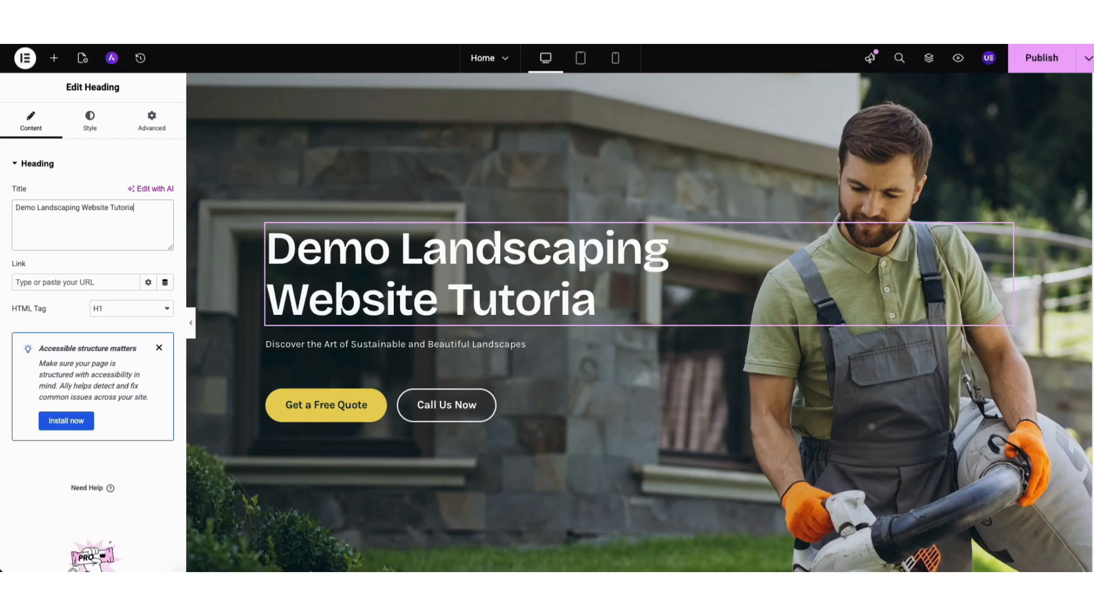
pyautogui.write('l.')
# Save the edited home page and preview the changes.
pyautogui.click(1088, 59)
pyautogui.click(1034, 89)
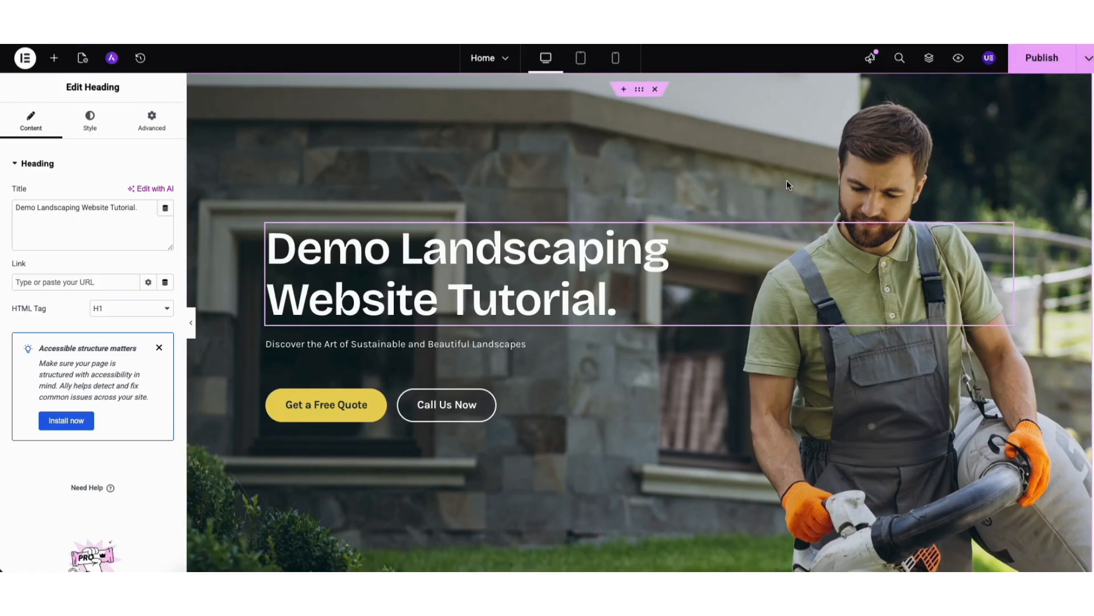
pyautogui.click(958, 59)
# Examine the upload, media library and stock search options for the Why Us section's image, plus its style settings.
pyautogui.moveTo(1093, 104); pyautogui.dragTo(1093, 318)
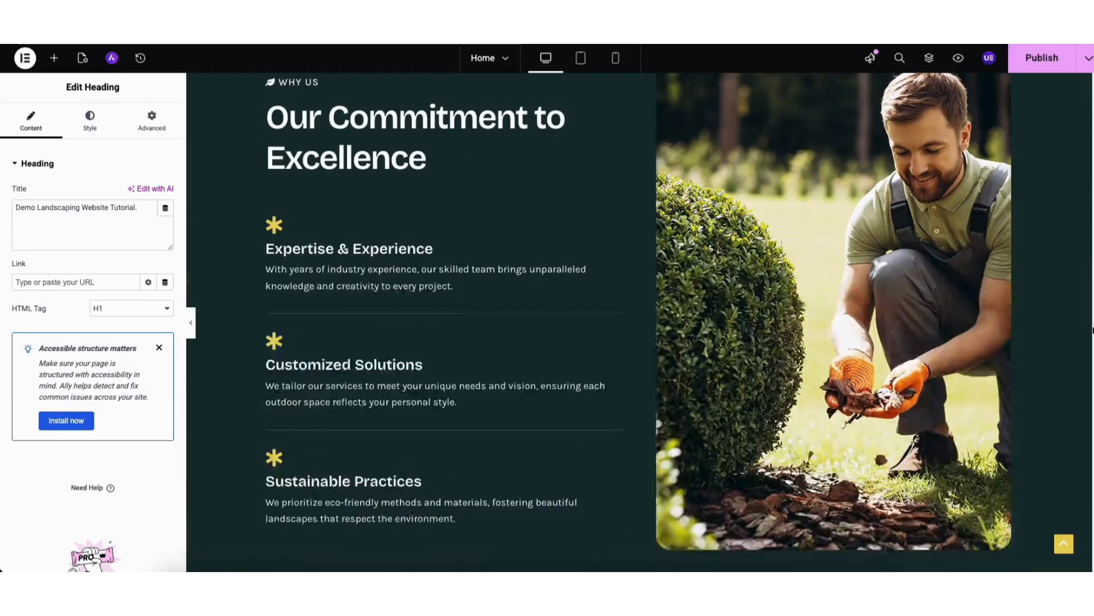
pyautogui.click(777, 244)
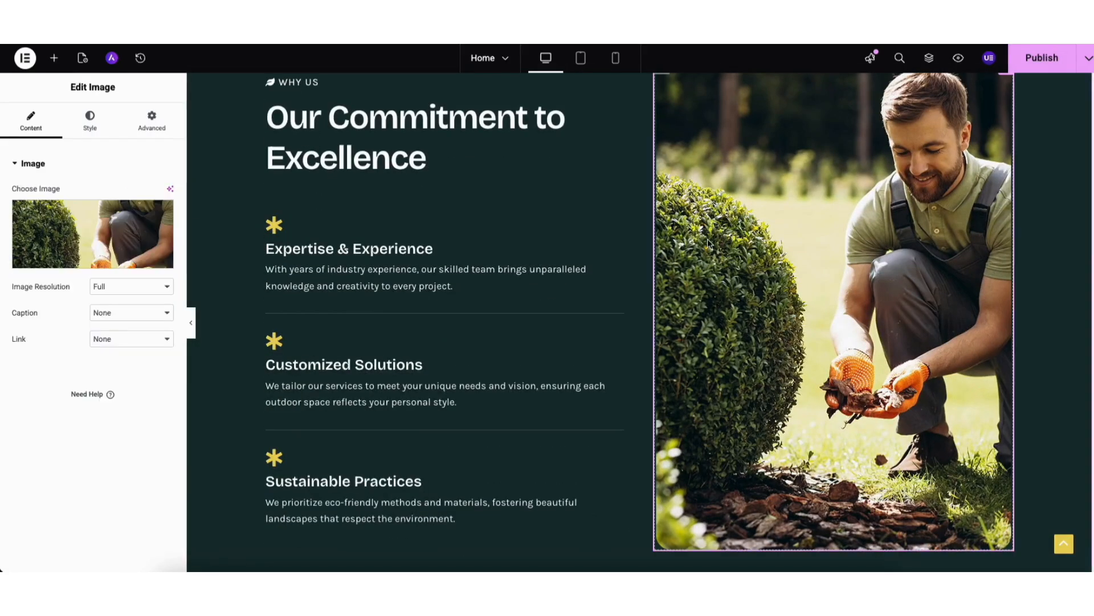
pyautogui.moveTo(96, 244)
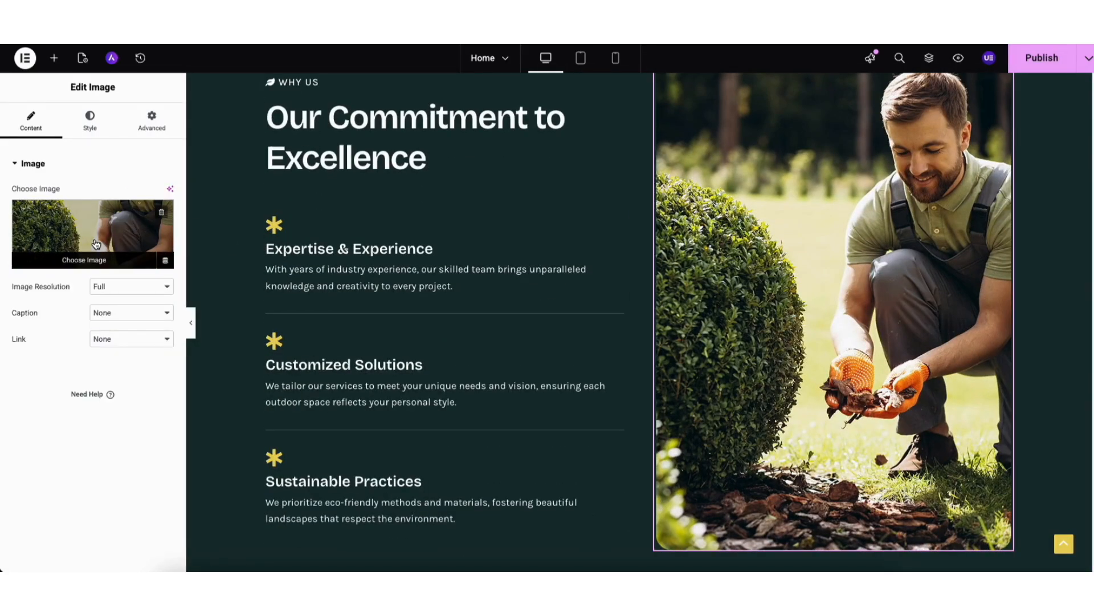
pyautogui.click(96, 244)
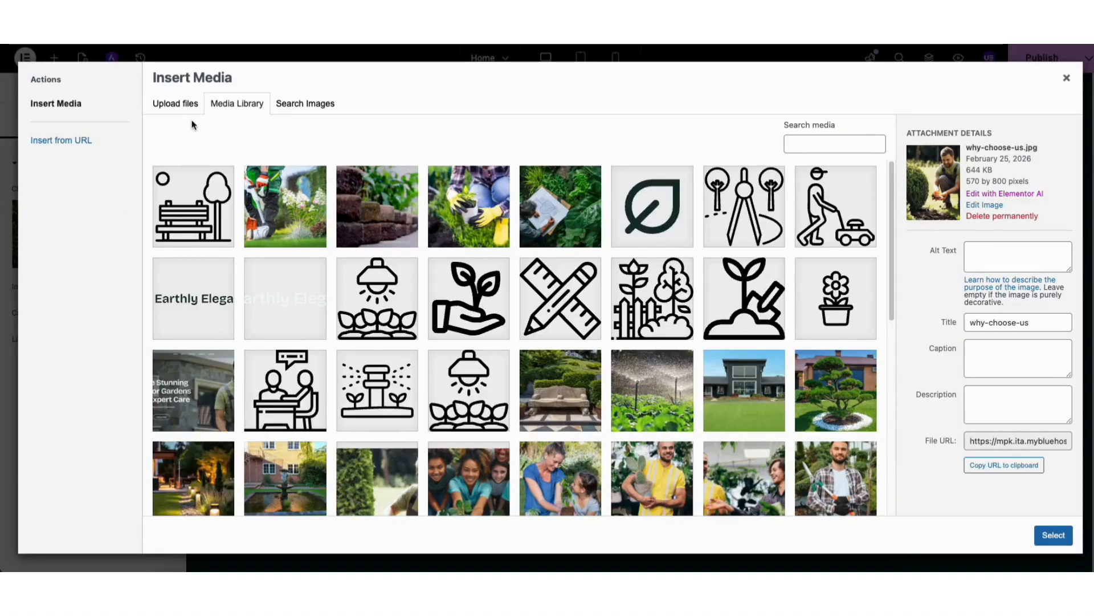
pyautogui.click(176, 105)
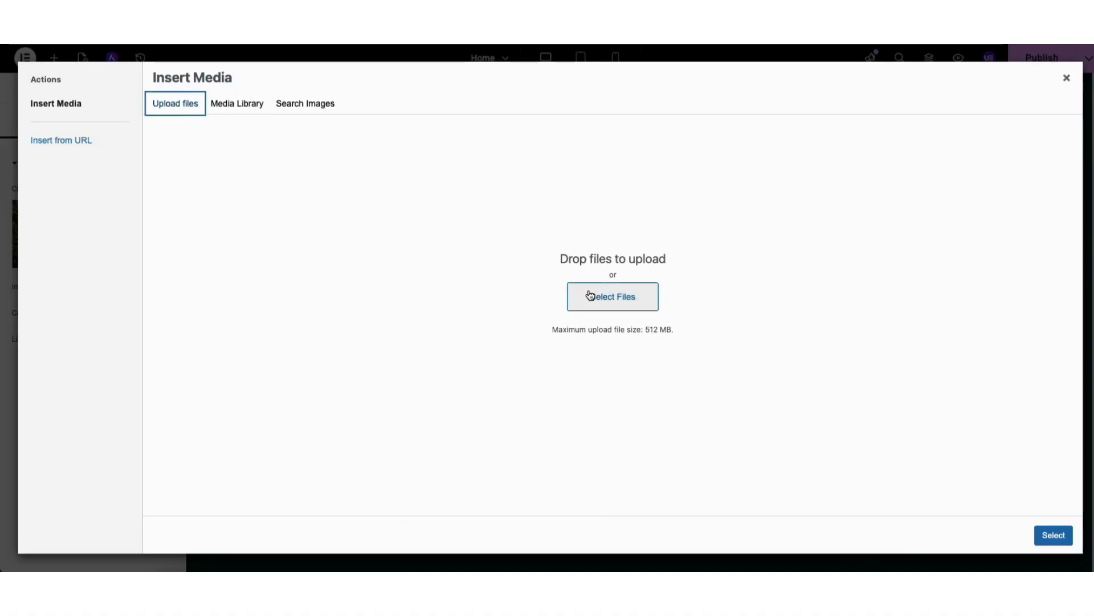
pyautogui.click(313, 103)
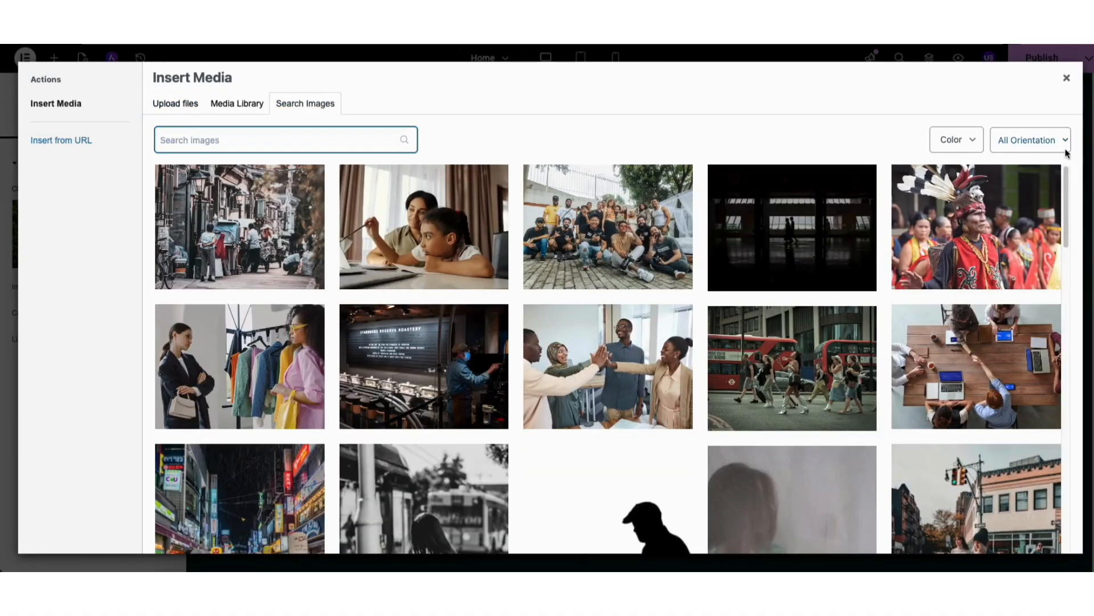
pyautogui.click(244, 105)
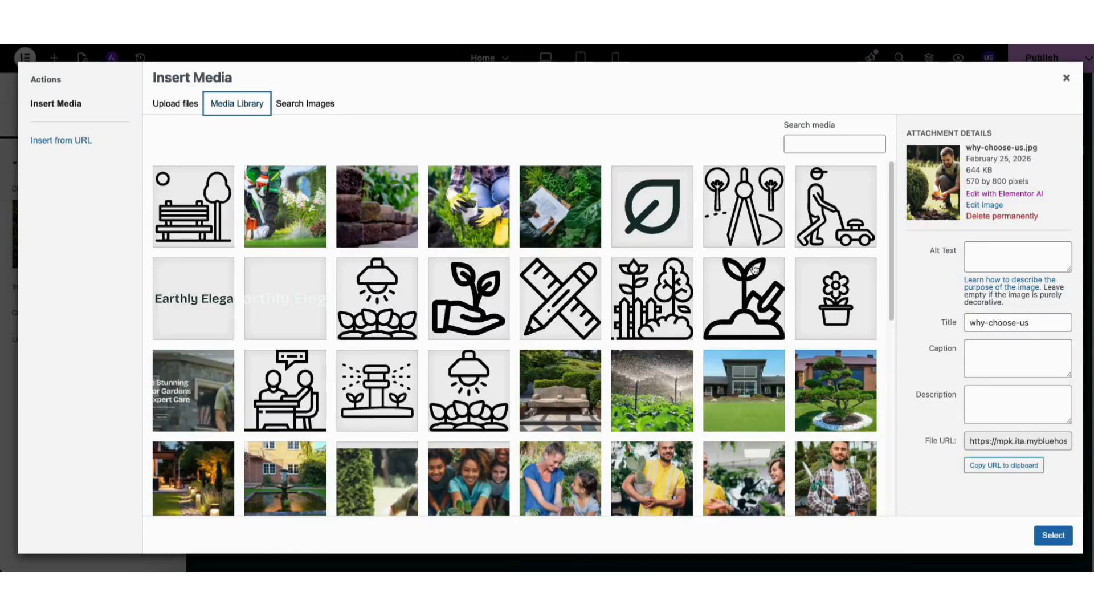
pyautogui.moveTo(888, 184); pyautogui.dragTo(893, 385)
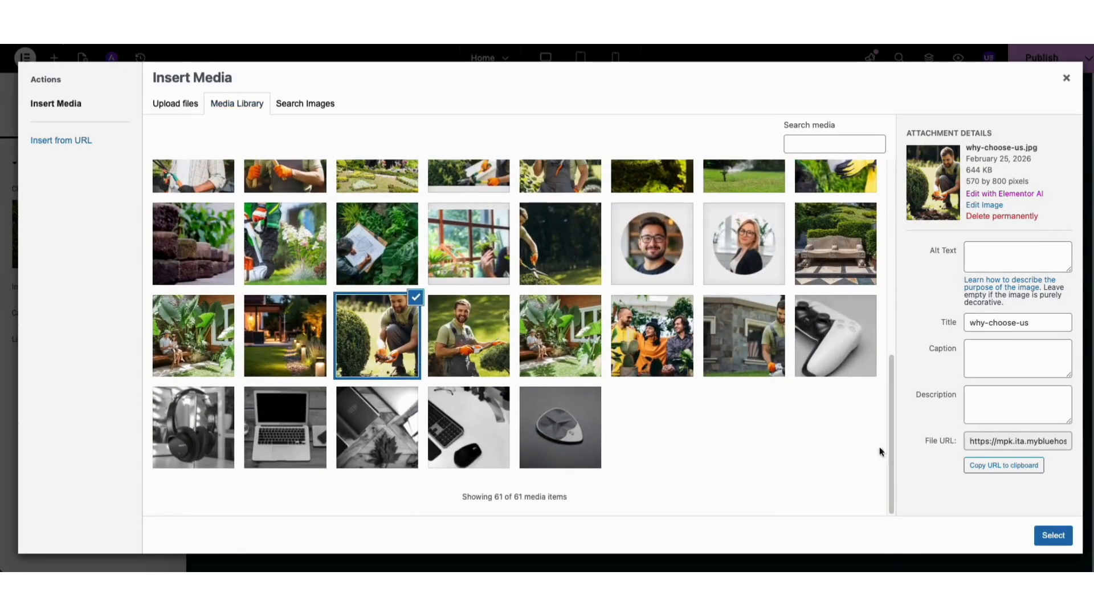
pyautogui.click(1053, 535)
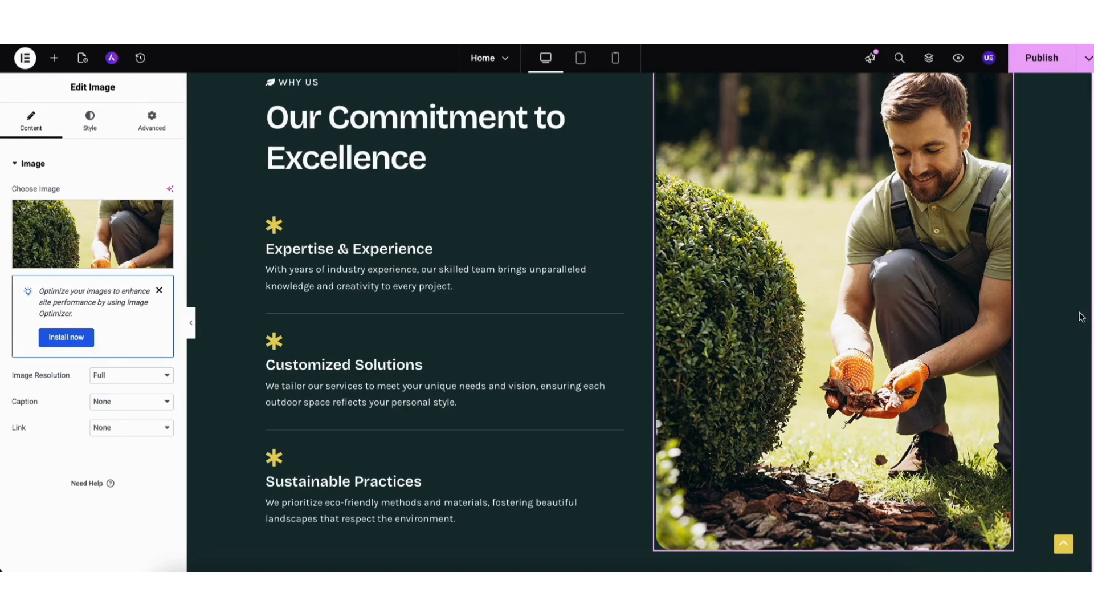
pyautogui.click(94, 128)
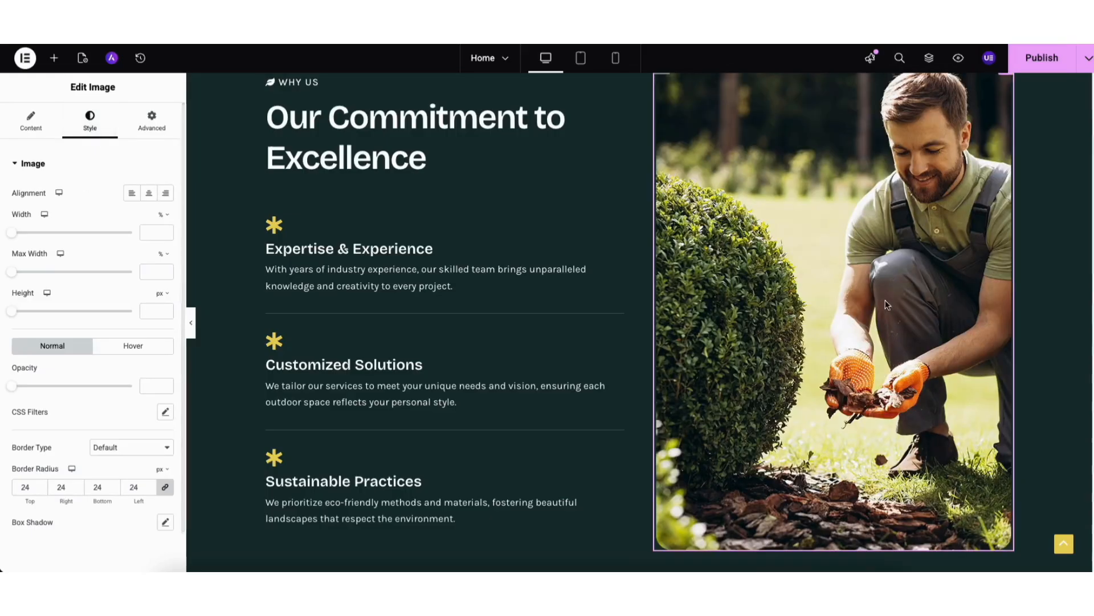
# Examine the hero's Get a Free Quote button: its text, link and icon options, and its normal and hover styles.
pyautogui.scroll(20, 639, 322)
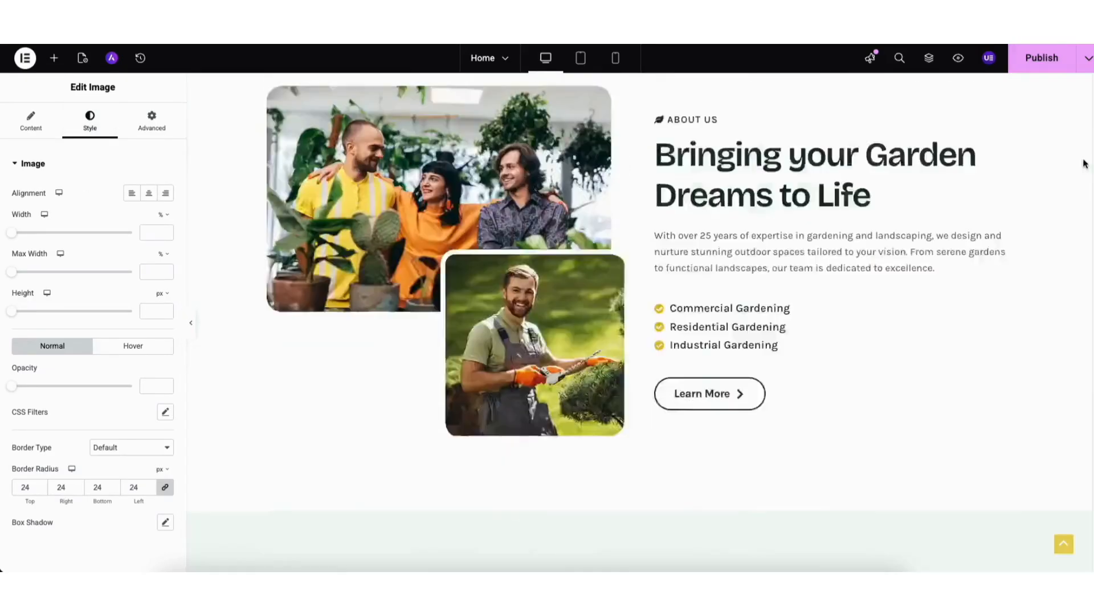
pyautogui.click(322, 411)
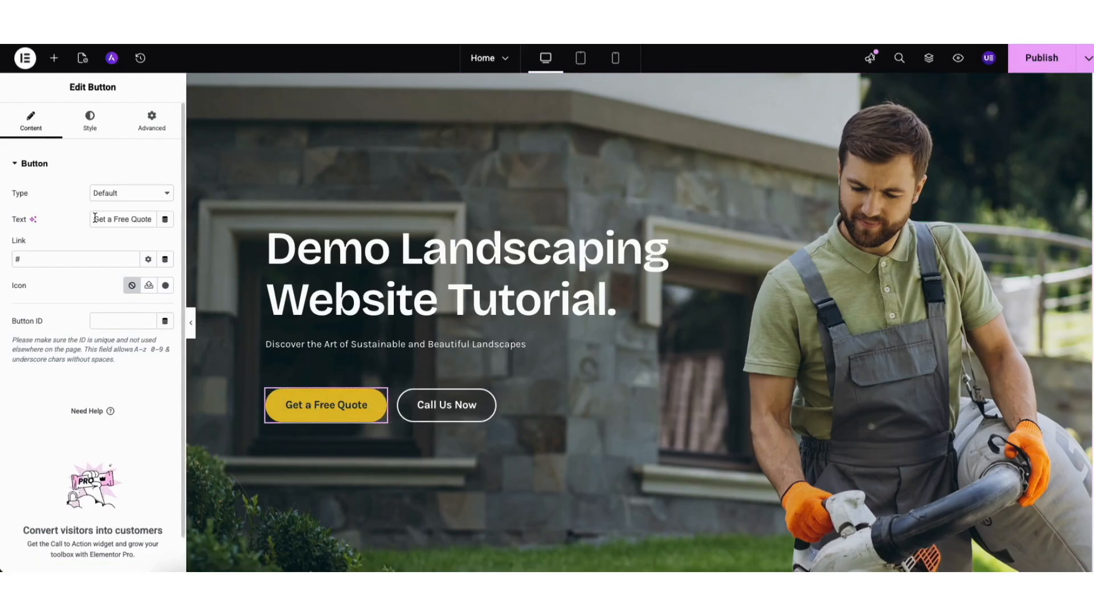
pyautogui.moveTo(95, 218); pyautogui.dragTo(154, 220)
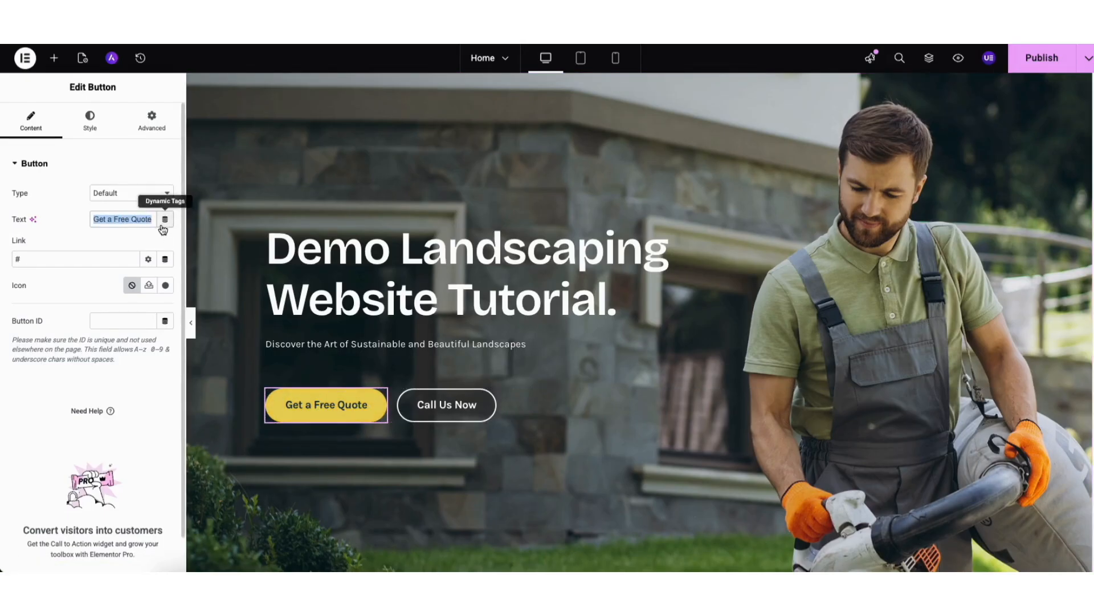
pyautogui.click(119, 238)
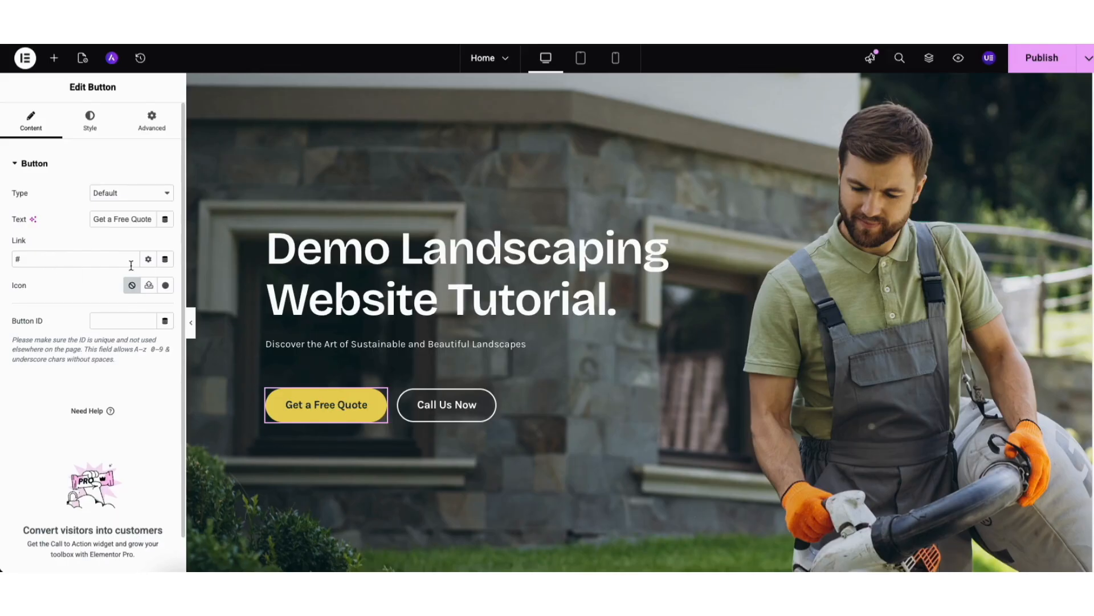
pyautogui.click(148, 260)
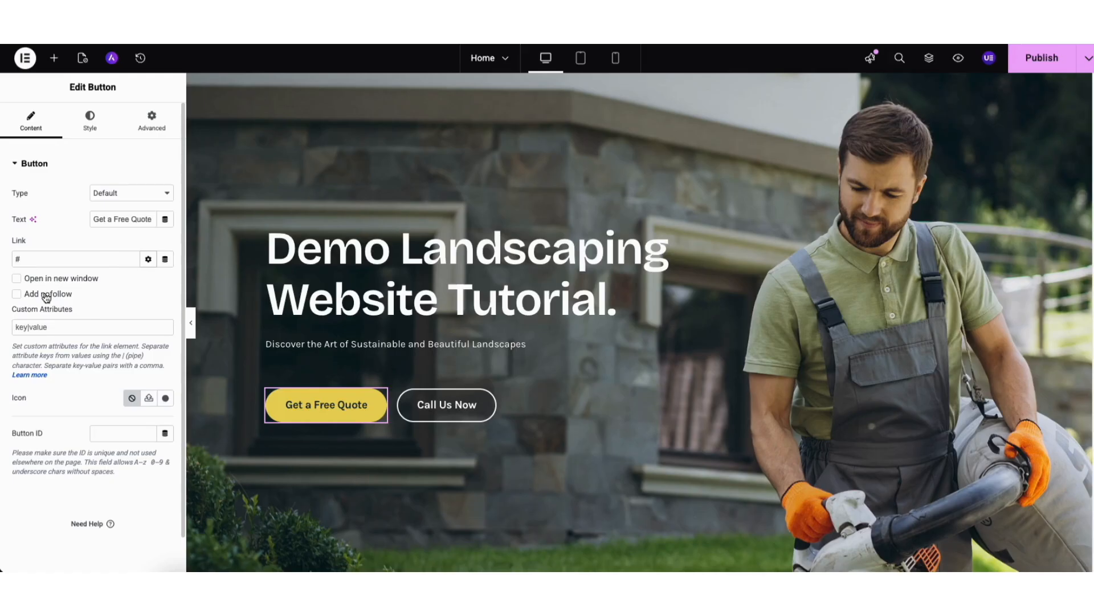
pyautogui.click(147, 260)
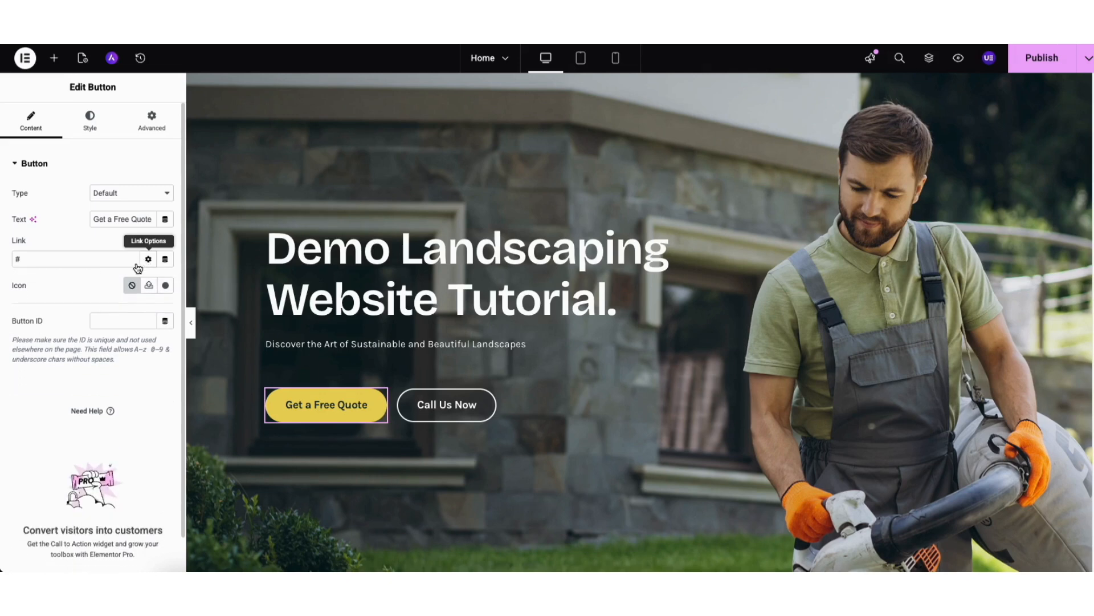
pyautogui.click(164, 286)
pyautogui.click(909, 69)
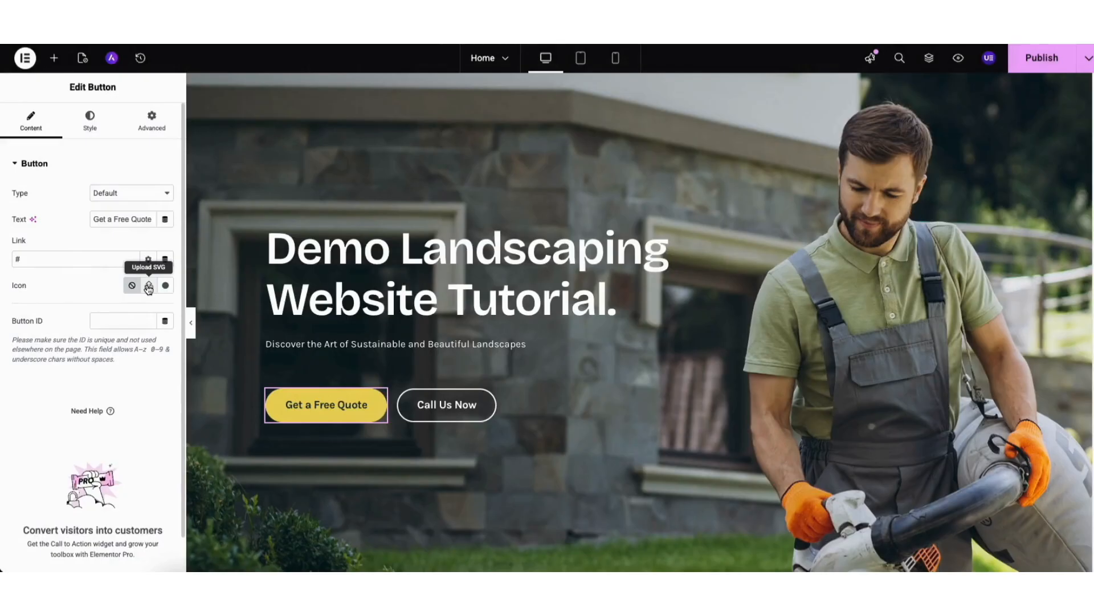
pyautogui.click(89, 121)
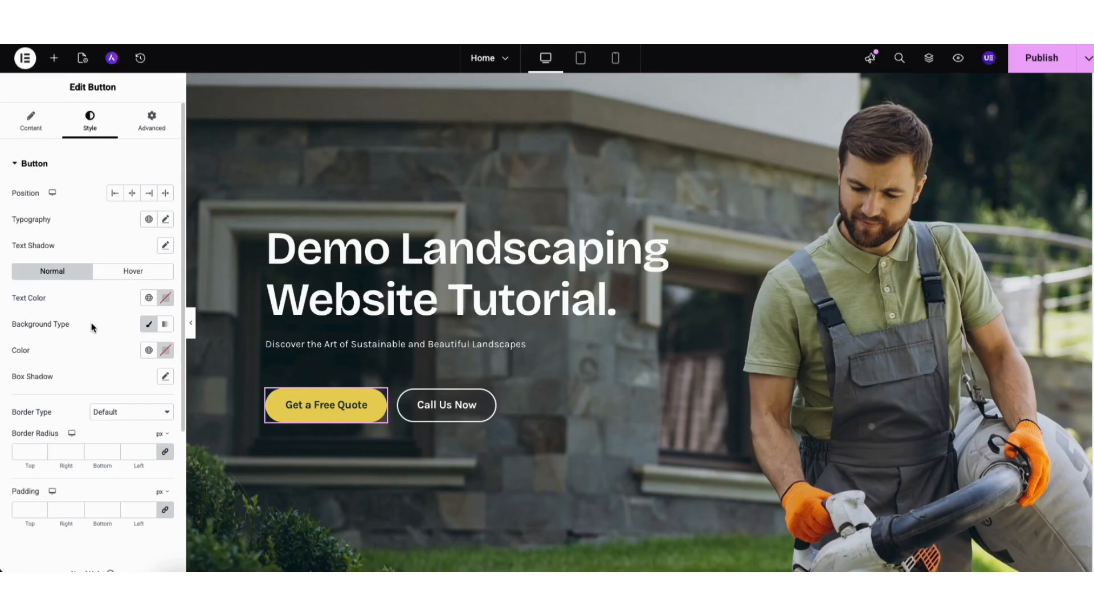
pyautogui.click(111, 272)
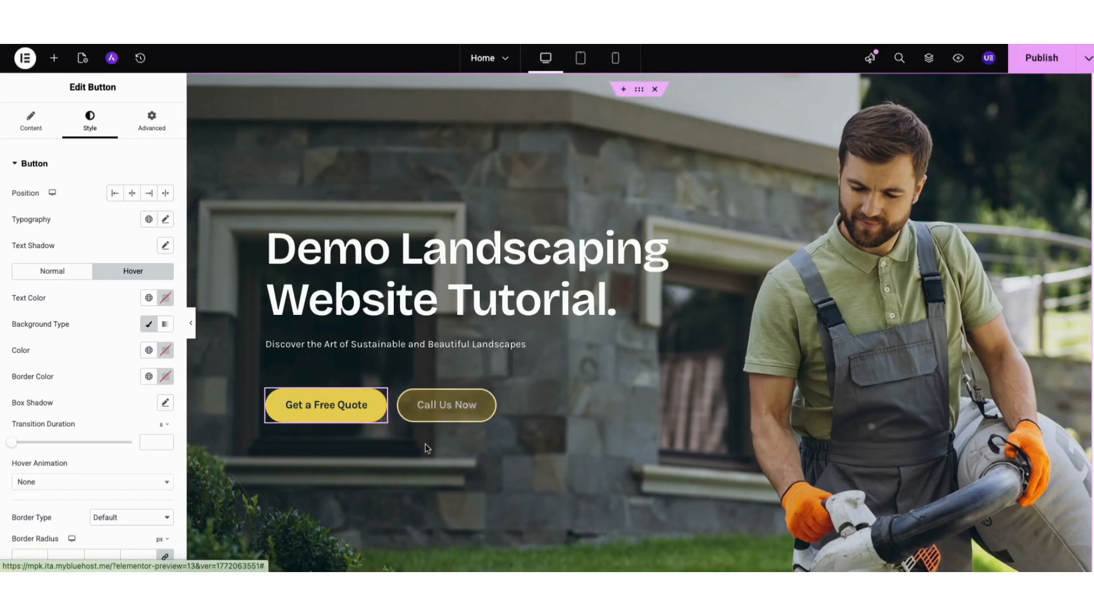
# Delete the Call Us Now button from the hero section.
pyautogui.rightClick(431, 409)
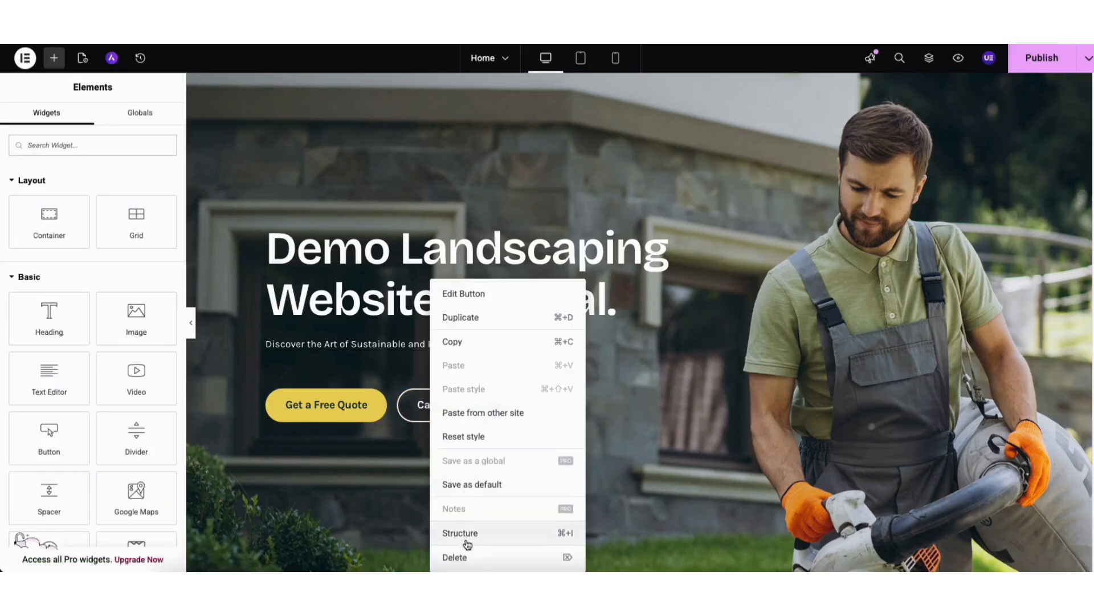
pyautogui.click(455, 557)
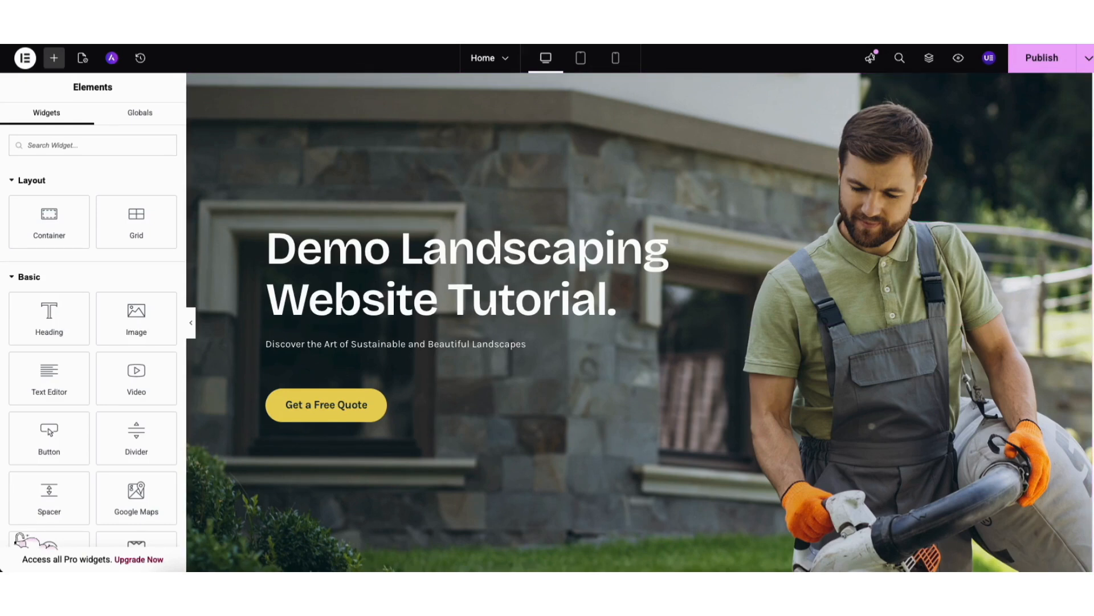
# Examine the title, description and icon library options of the Garden Design & Planning icon box in the services section.
pyautogui.scroll(-20, 1077, 251)
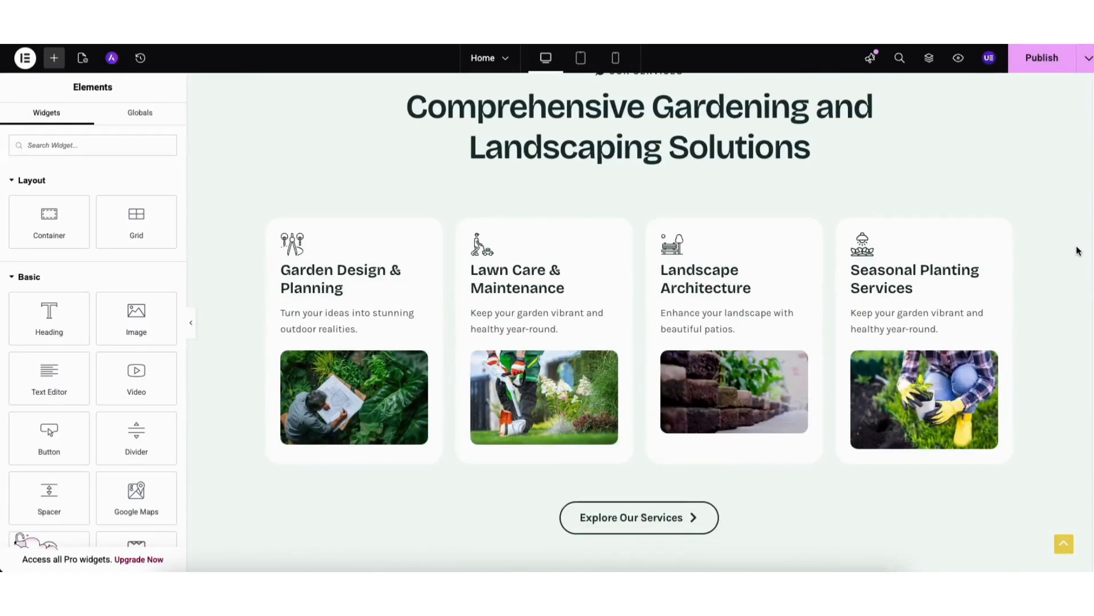
pyautogui.scroll(1, 1078, 251)
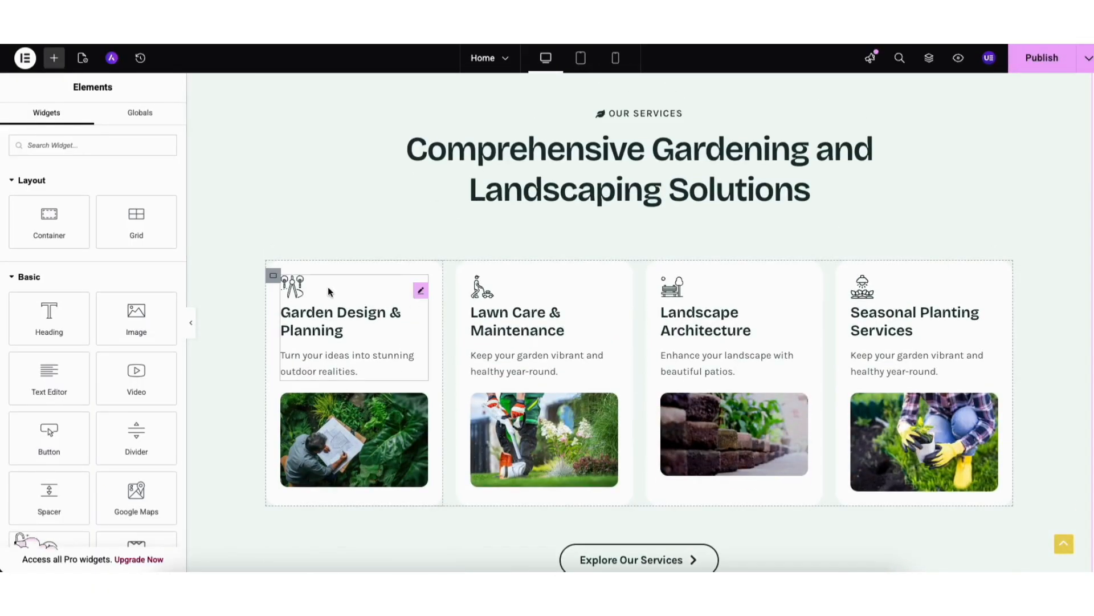
pyautogui.click(326, 286)
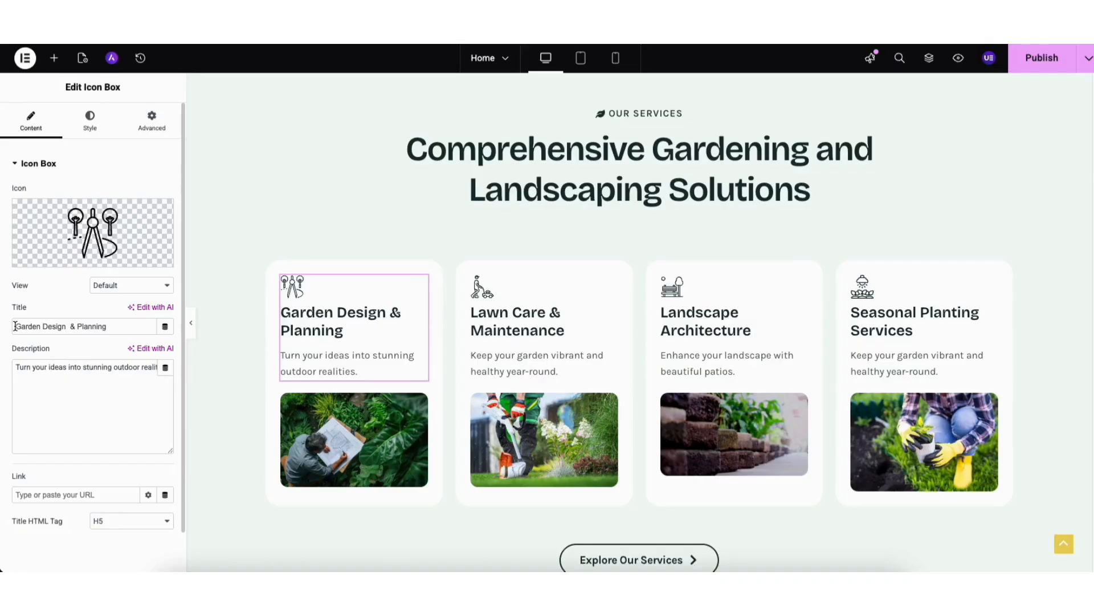
pyautogui.moveTo(15, 326); pyautogui.dragTo(125, 328)
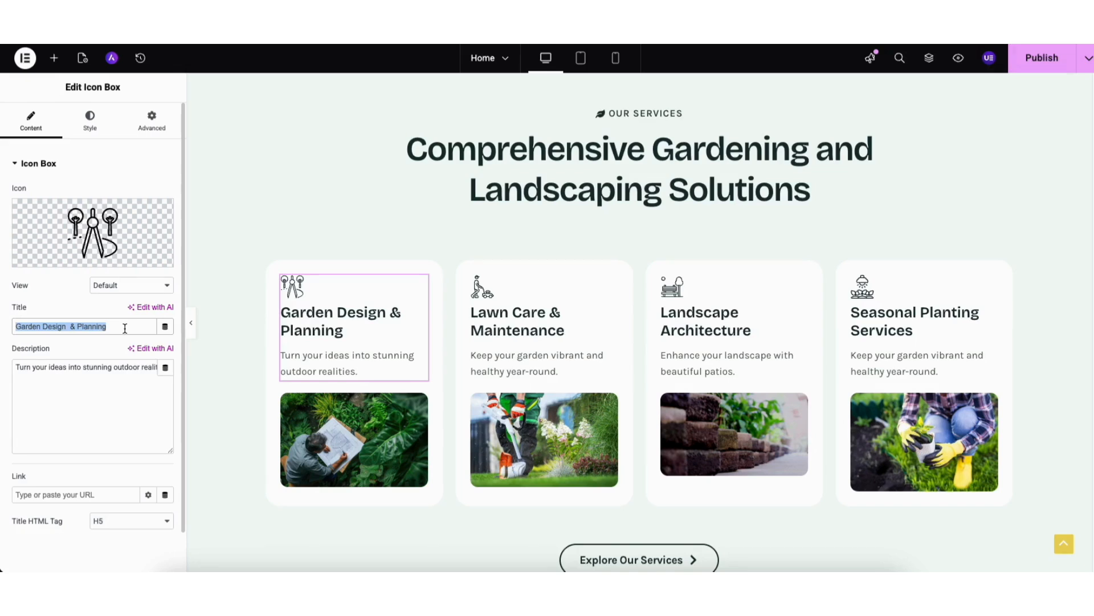
pyautogui.click(69, 371)
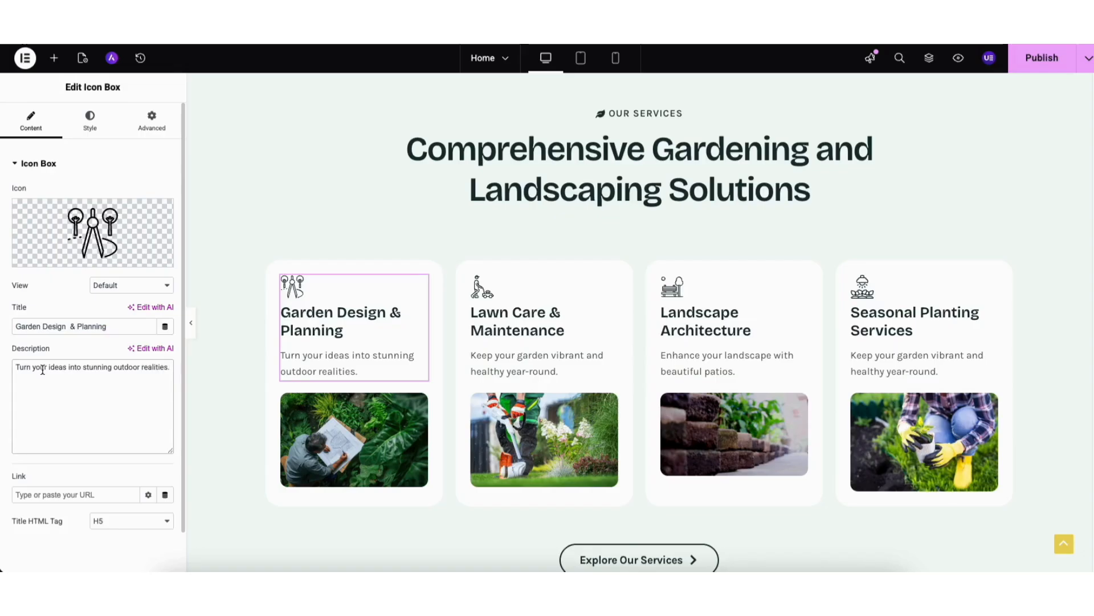
pyautogui.moveTo(42, 369); pyautogui.dragTo(116, 377)
pyautogui.click(88, 378)
pyautogui.moveTo(93, 240)
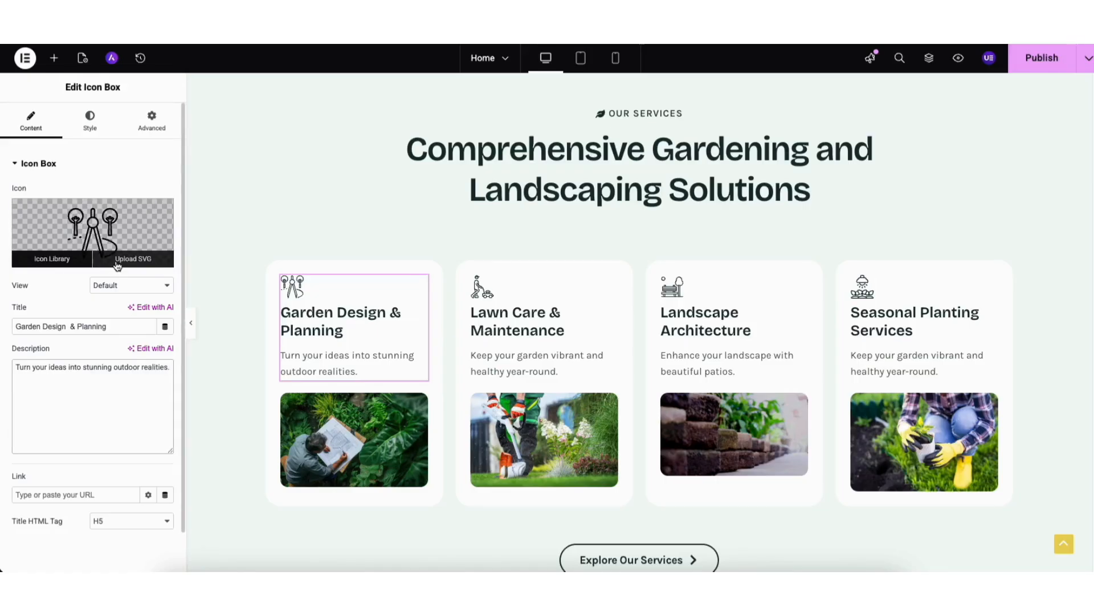
pyautogui.click(71, 257)
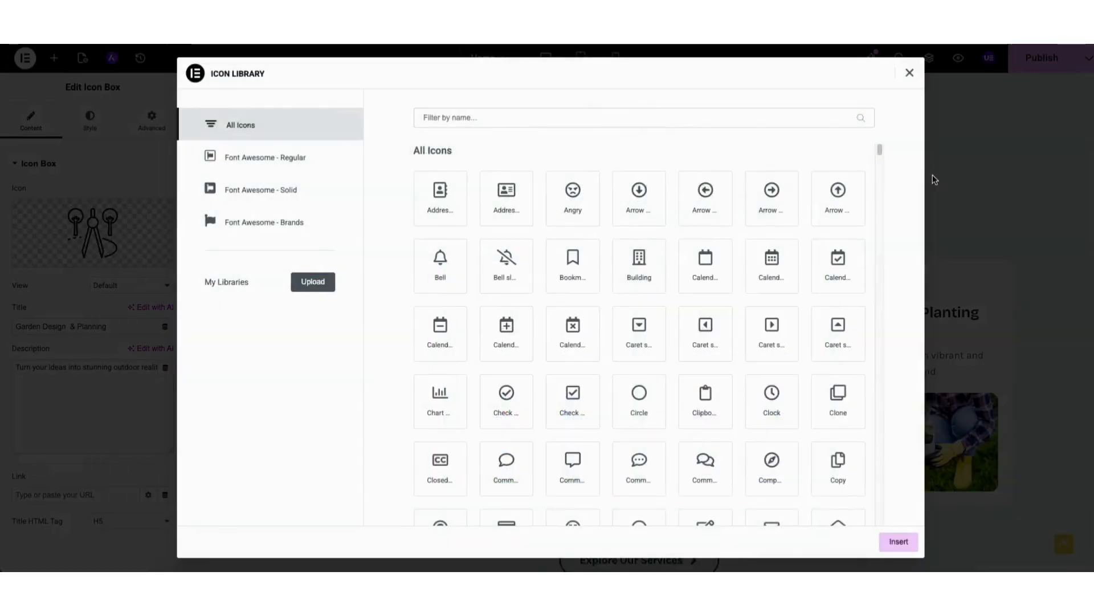
pyautogui.moveTo(881, 152); pyautogui.dragTo(880, 185)
pyautogui.click(908, 78)
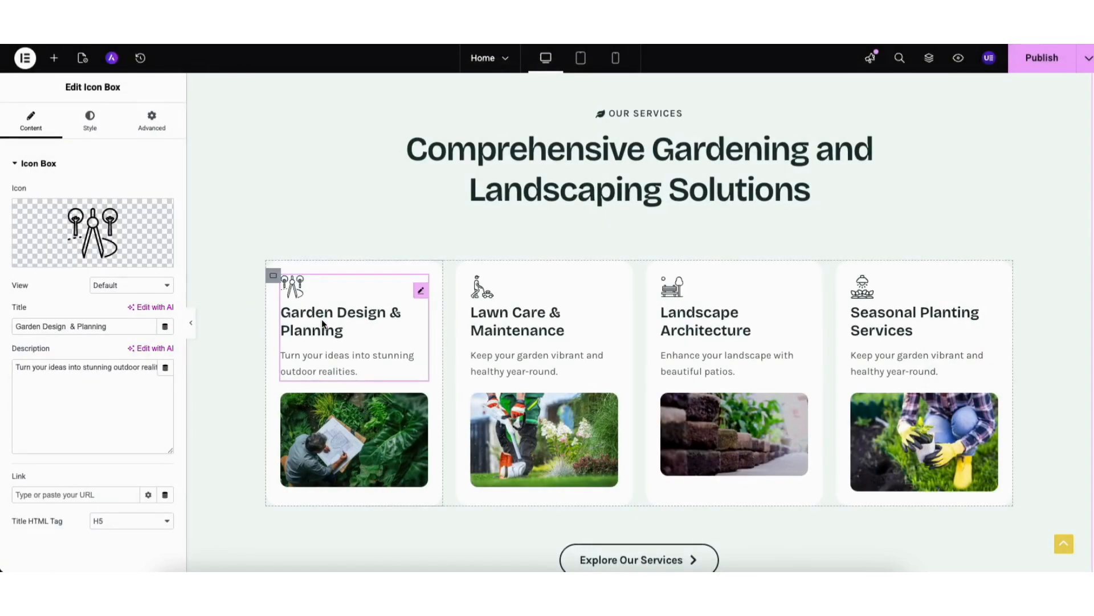
# Duplicate the Garden Design & Planning icon box within its card and delete the copy.
pyautogui.rightClick(370, 297)
pyautogui.click(393, 315)
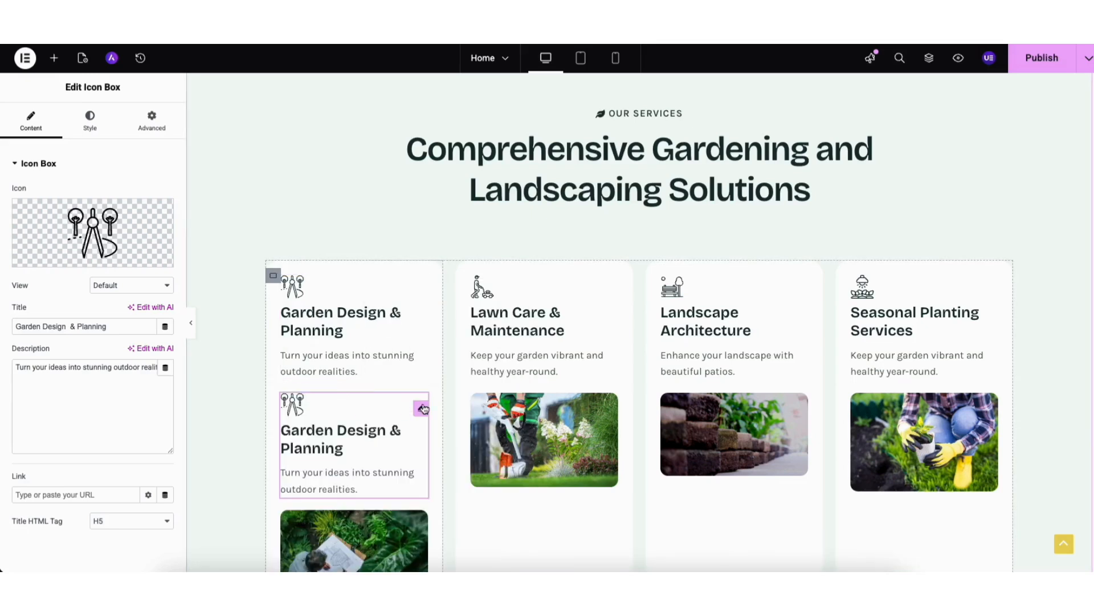
pyautogui.click(420, 409)
pyautogui.moveTo(346, 409)
pyautogui.mouseDown()
pyautogui.moveTo(360, 355)
pyautogui.moveTo(346, 399)
pyautogui.moveTo(526, 374)
pyautogui.moveTo(341, 403)
pyautogui.mouseUp()
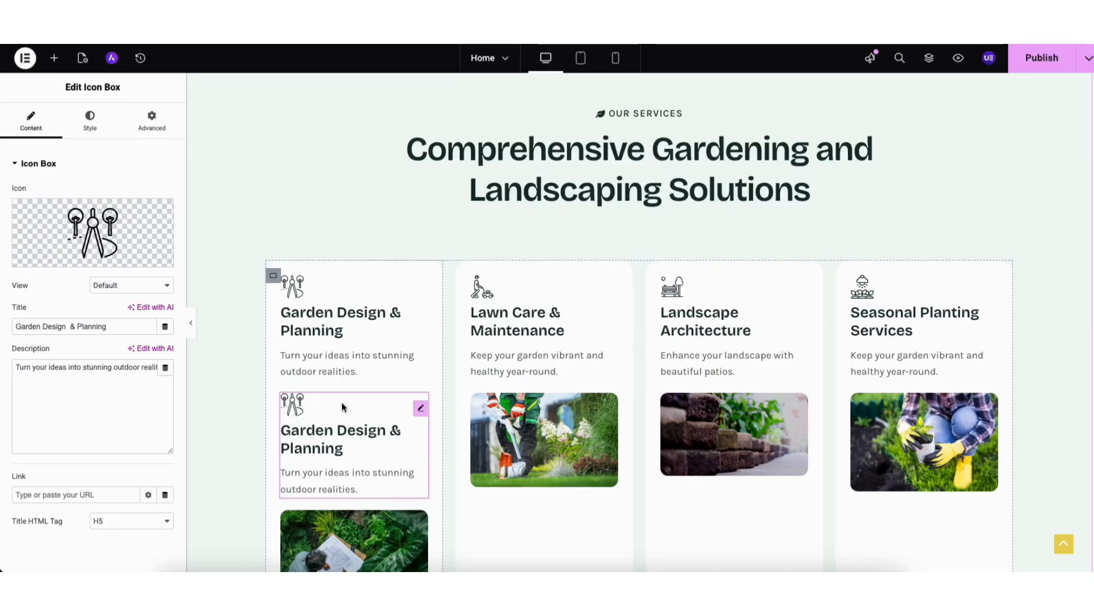
pyautogui.rightClick(342, 406)
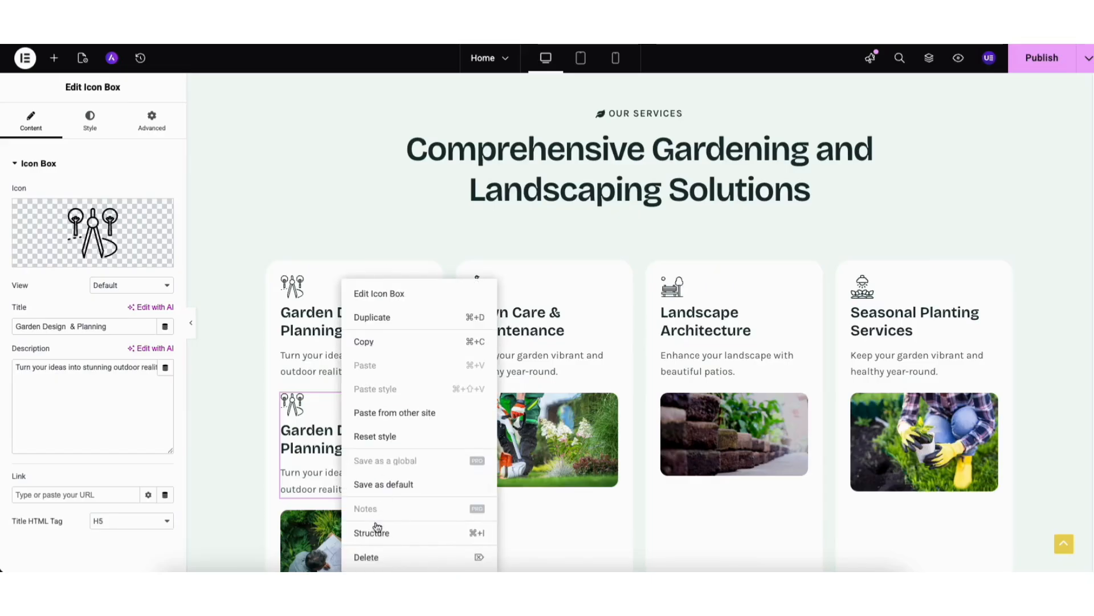
pyautogui.click(371, 556)
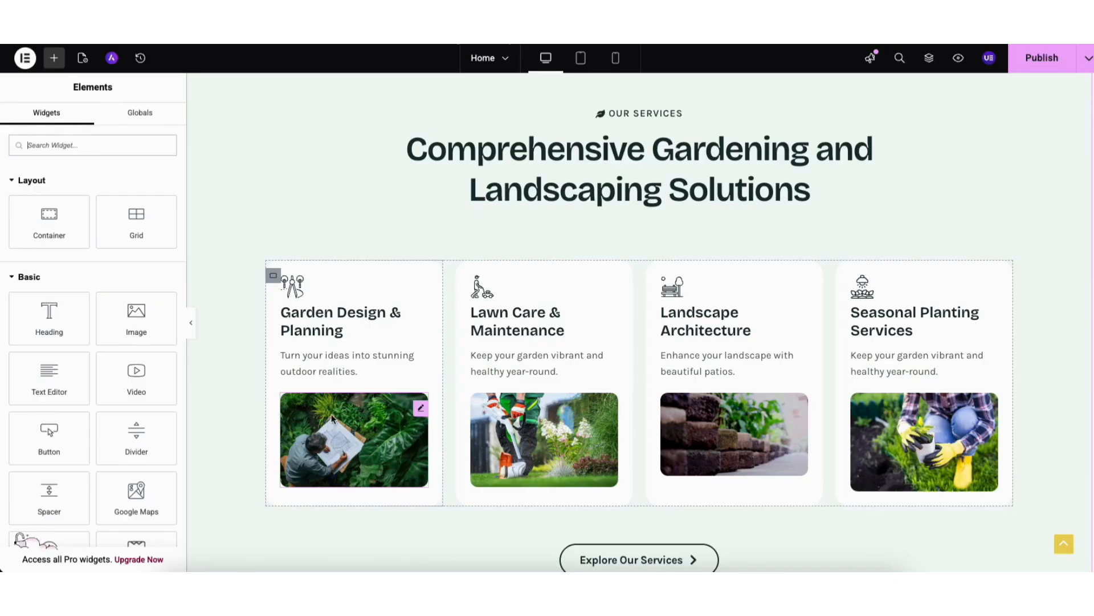
# Examine the page's save options and the link settings of the Garden Design & Planning icon box and image.
pyautogui.click(1087, 62)
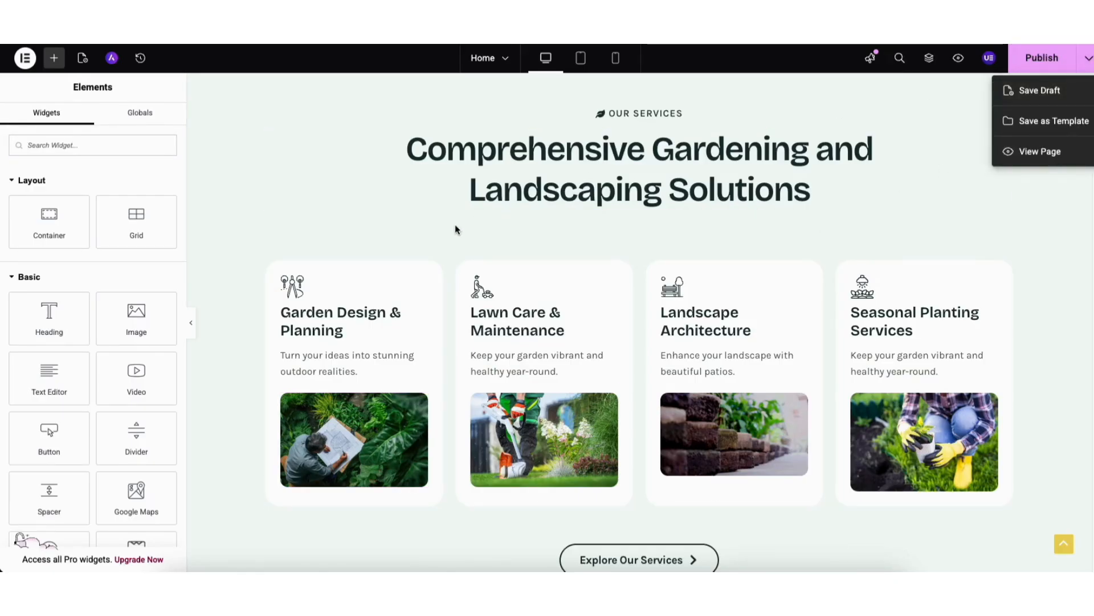
pyautogui.click(345, 328)
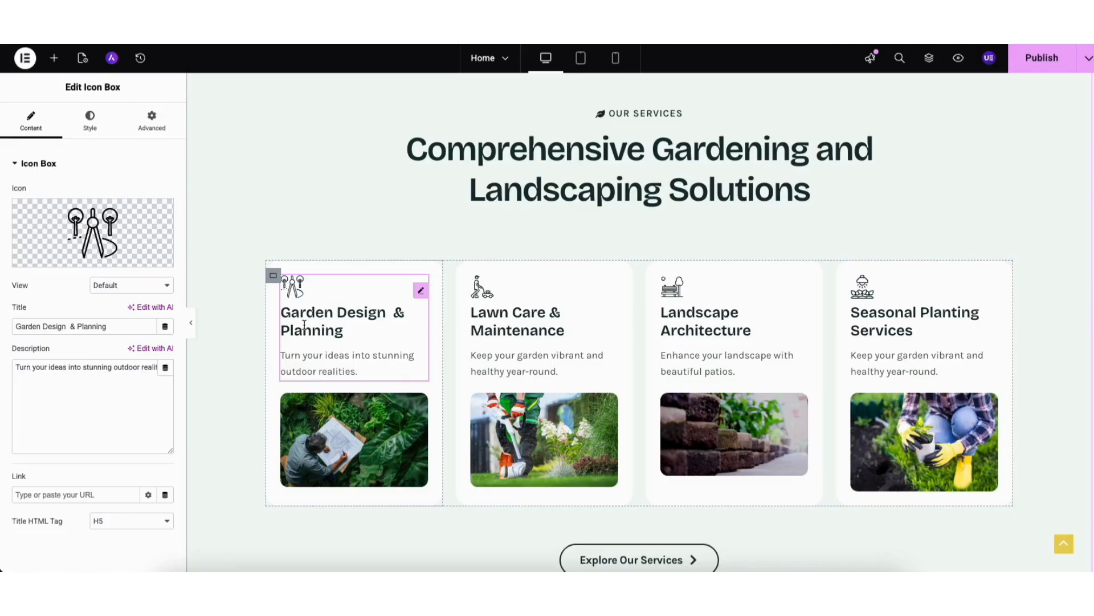
pyautogui.click(56, 494)
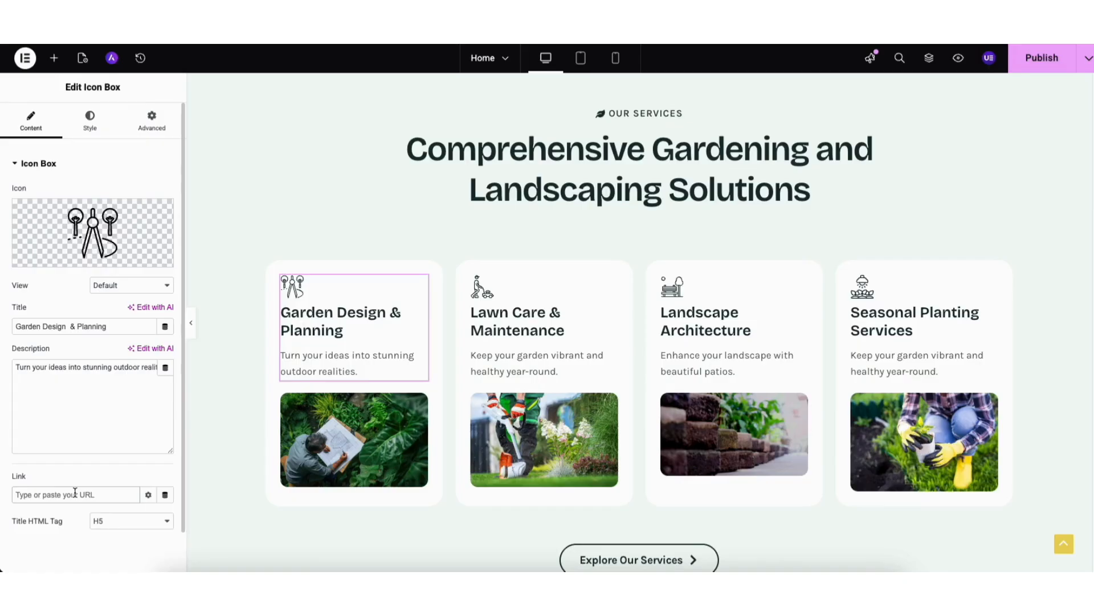
pyautogui.click(373, 435)
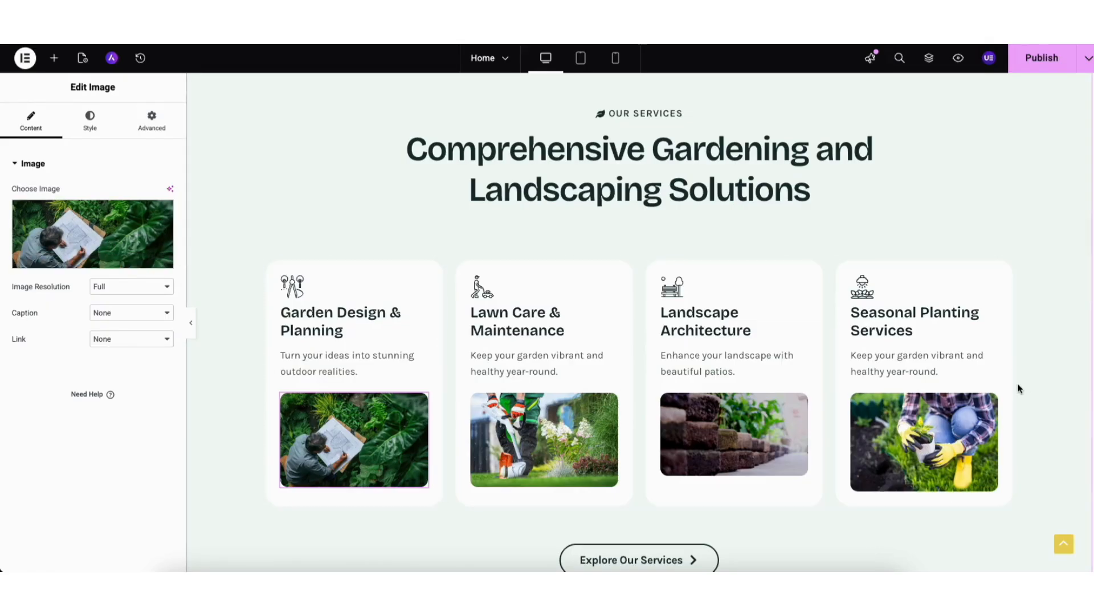
pyautogui.scroll(1, 640, 341)
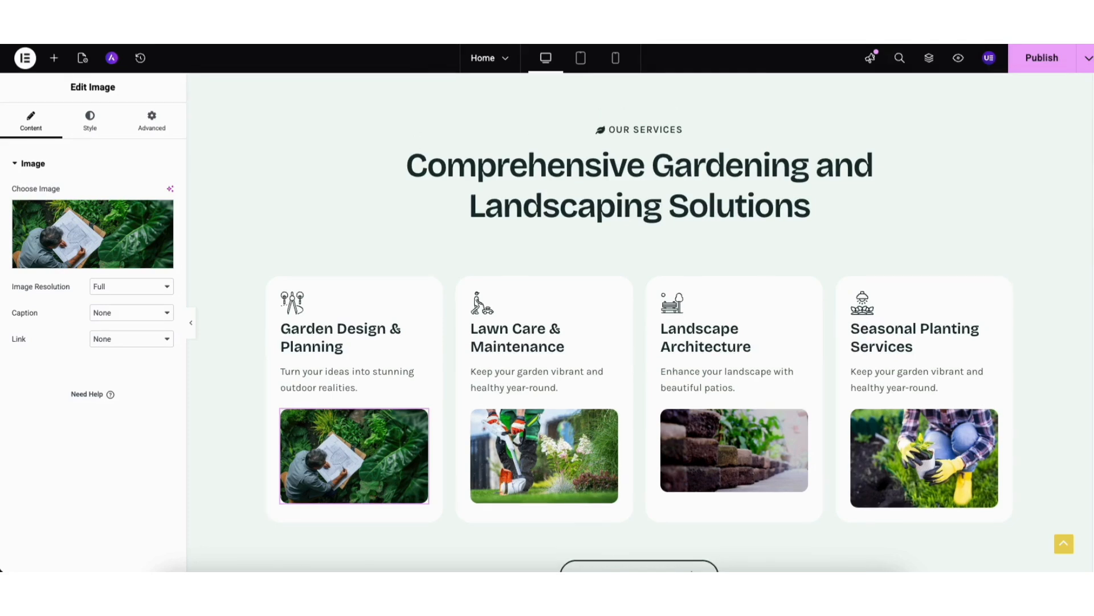
pyautogui.scroll(1, 641, 342)
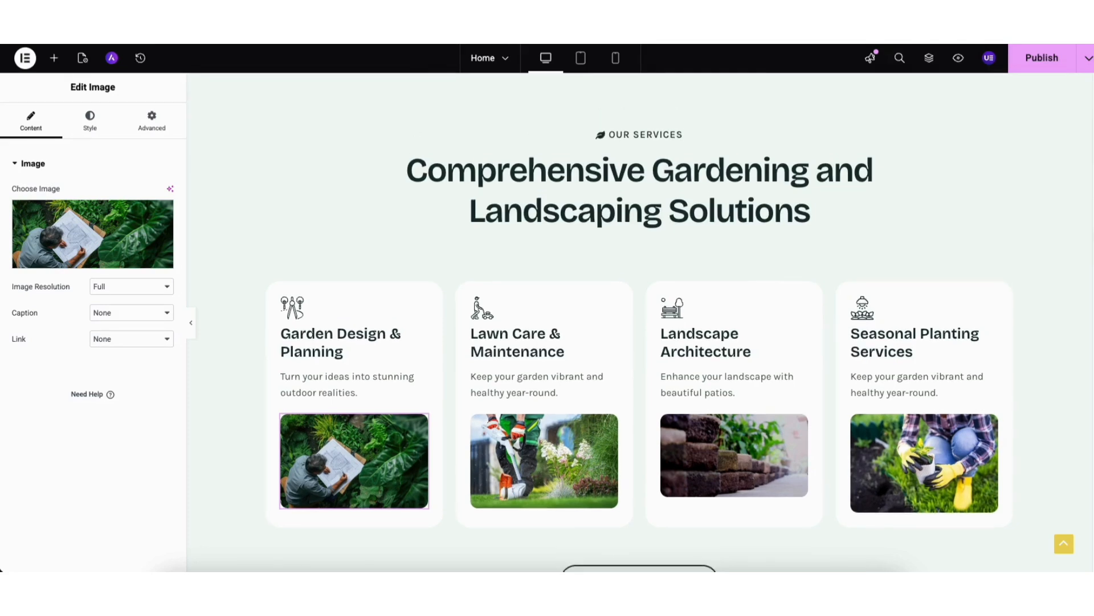
# Add a Text Editor widget directly below the Comprehensive Gardening and Landscaping Solutions heading and show its style options.
pyautogui.click(54, 57)
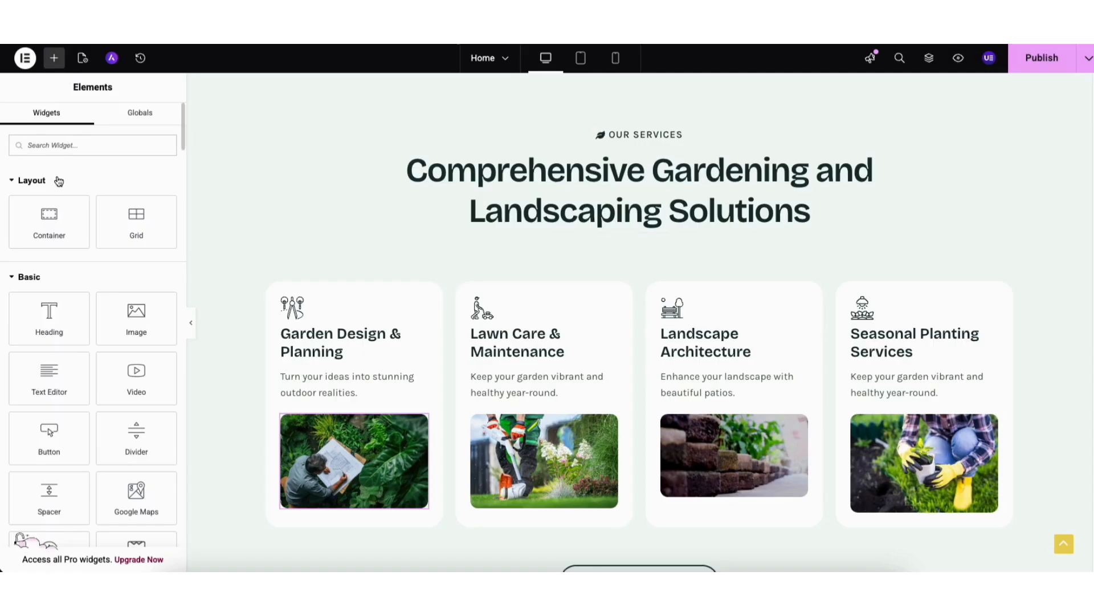
pyautogui.moveTo(182, 142)
pyautogui.mouseDown()
pyautogui.moveTo(184, 294)
pyautogui.moveTo(183, 132)
pyautogui.mouseUp()
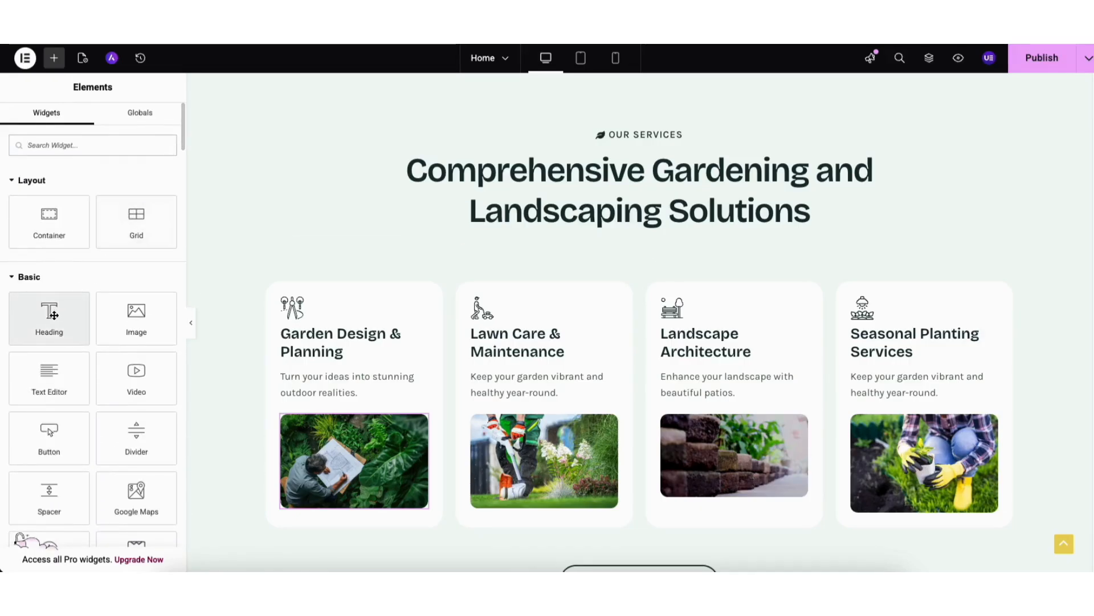
pyautogui.moveTo(49, 373); pyautogui.dragTo(615, 222)
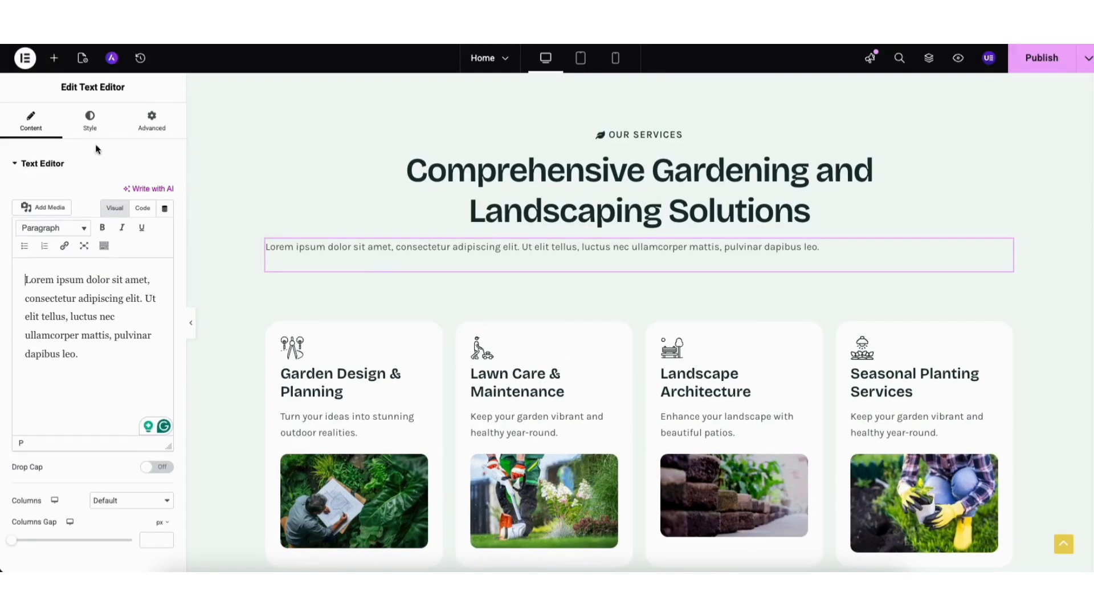
pyautogui.click(90, 121)
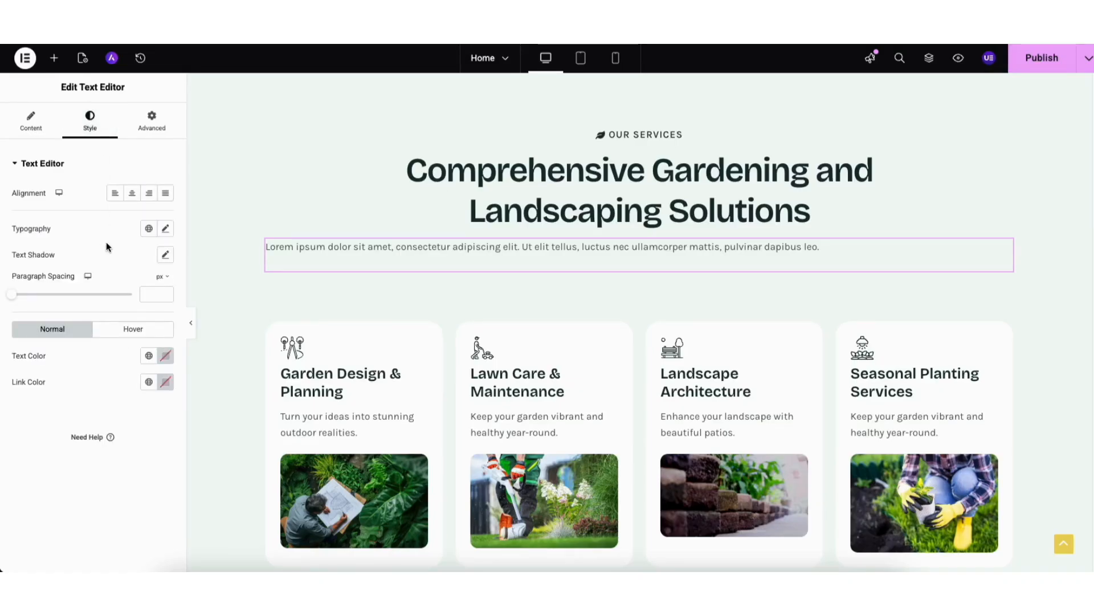
# Duplicate the placeholder text block below the services heading and delete the copy.
pyautogui.rightClick(303, 260)
pyautogui.click(337, 289)
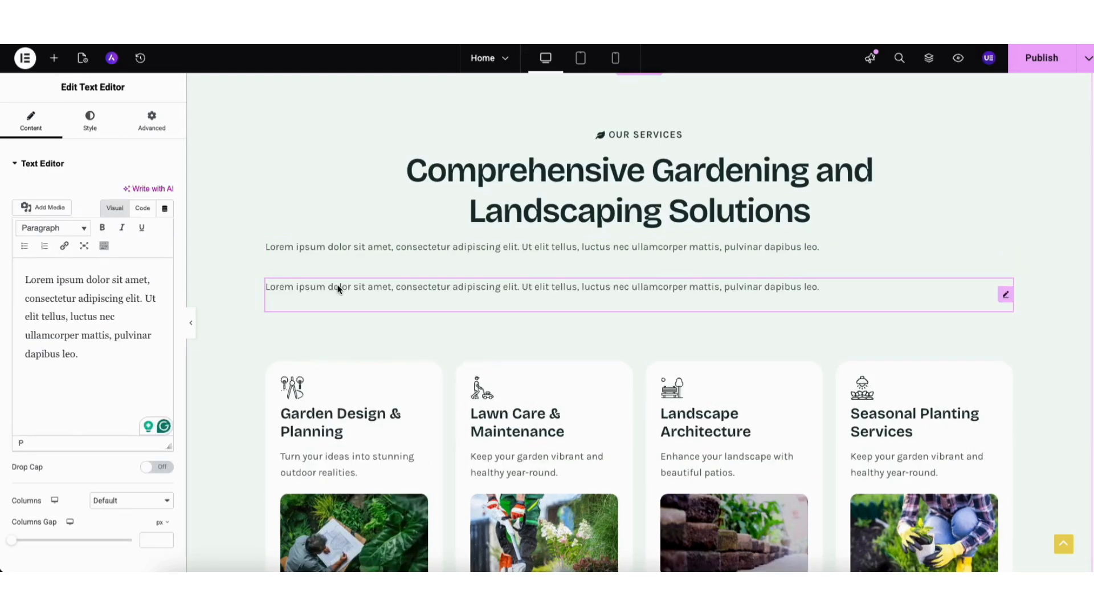
pyautogui.rightClick(428, 292)
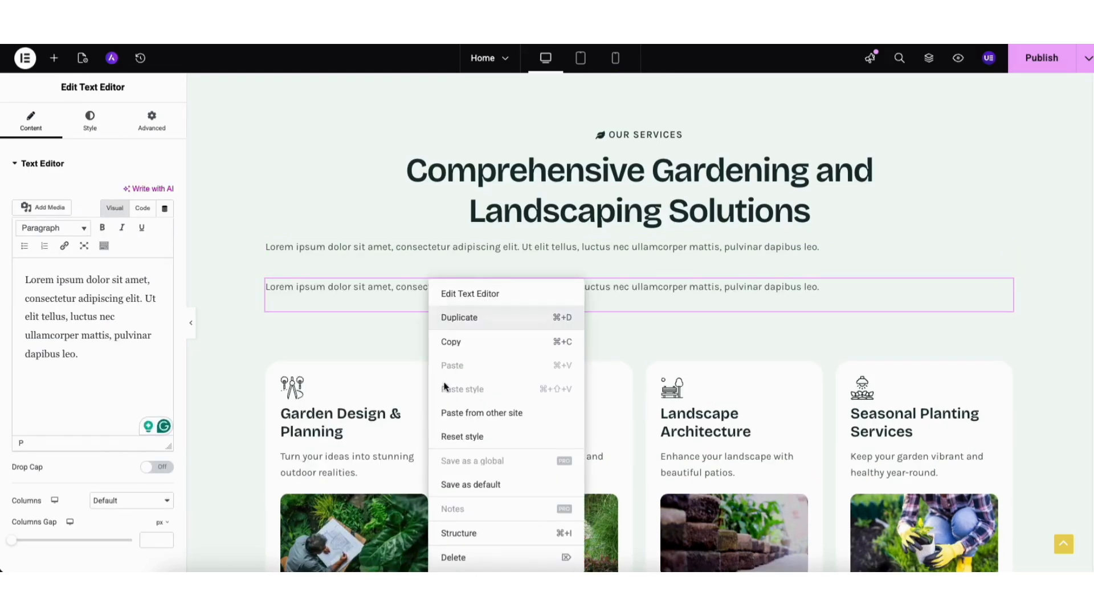
pyautogui.click(454, 557)
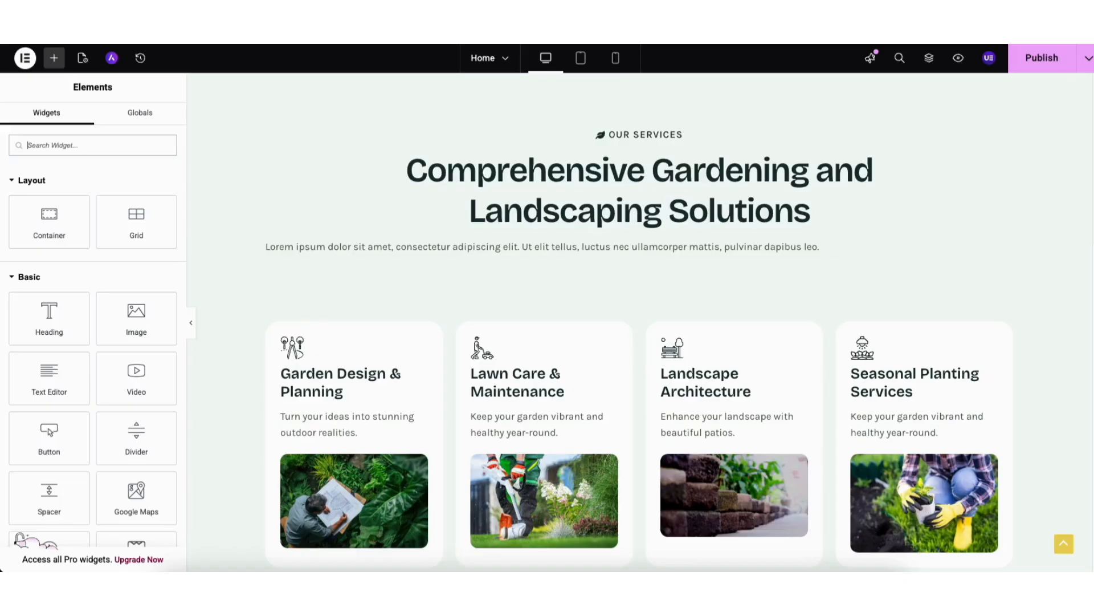
# Insert a three-column flexbox container with a wide middle column above the services section.
pyautogui.scroll(3, 639, 285)
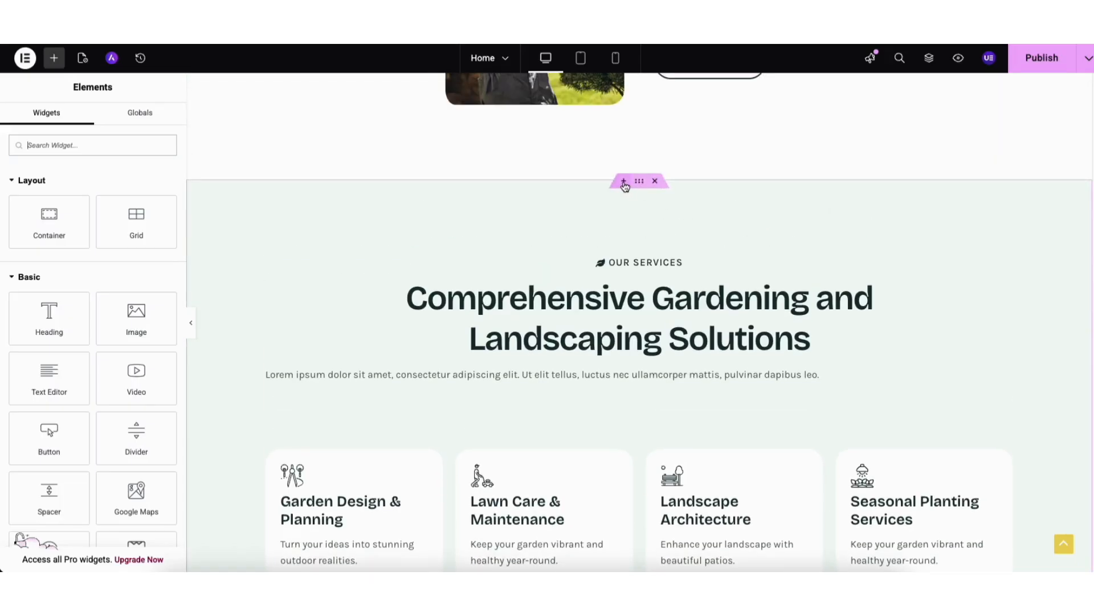
pyautogui.click(625, 181)
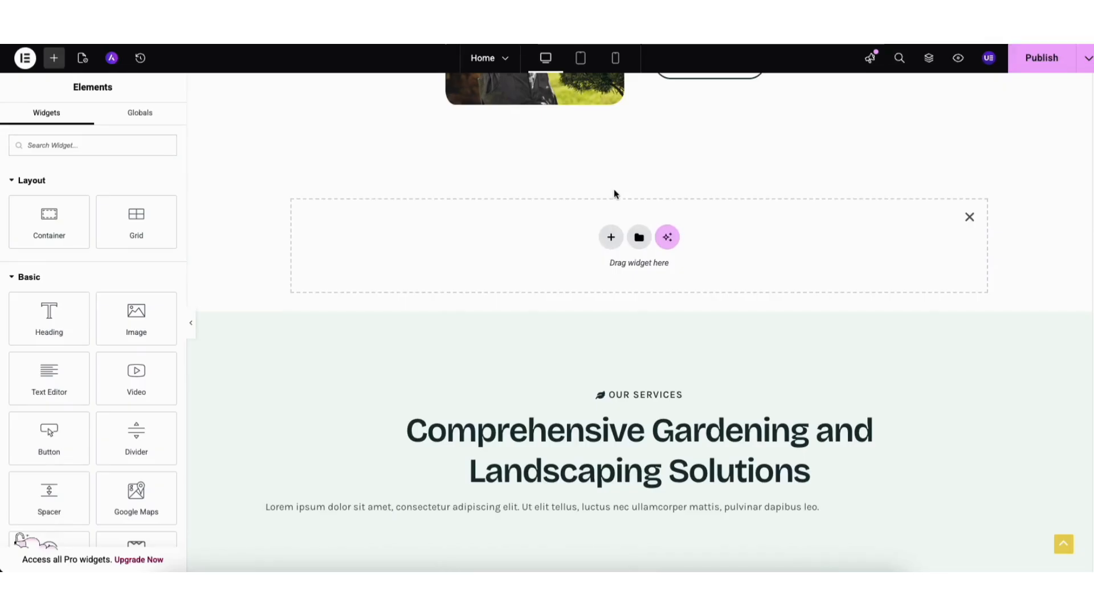
pyautogui.click(611, 239)
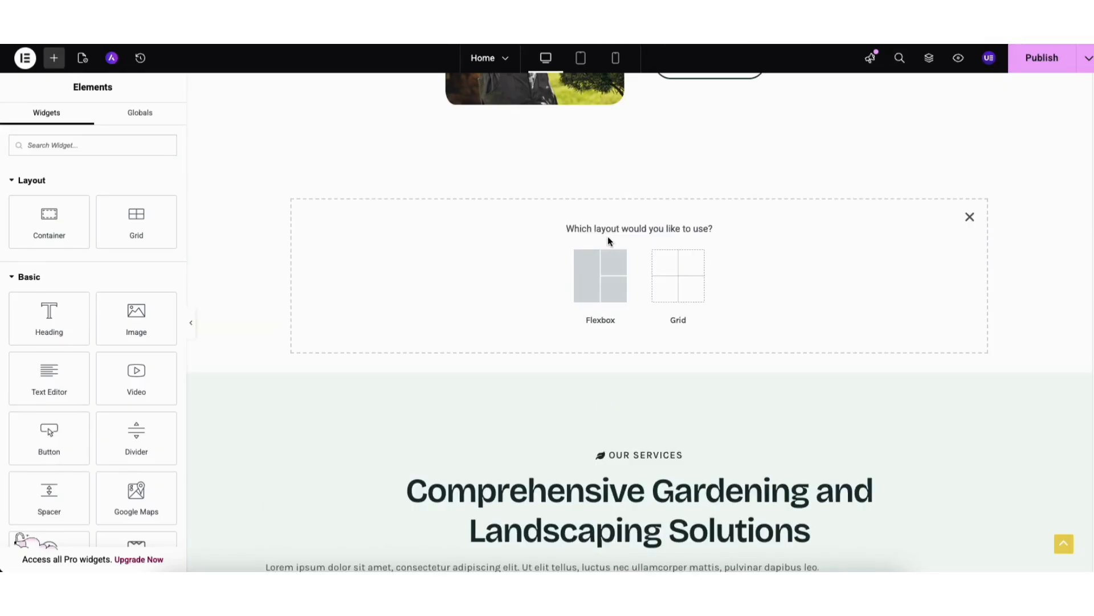
pyautogui.click(597, 278)
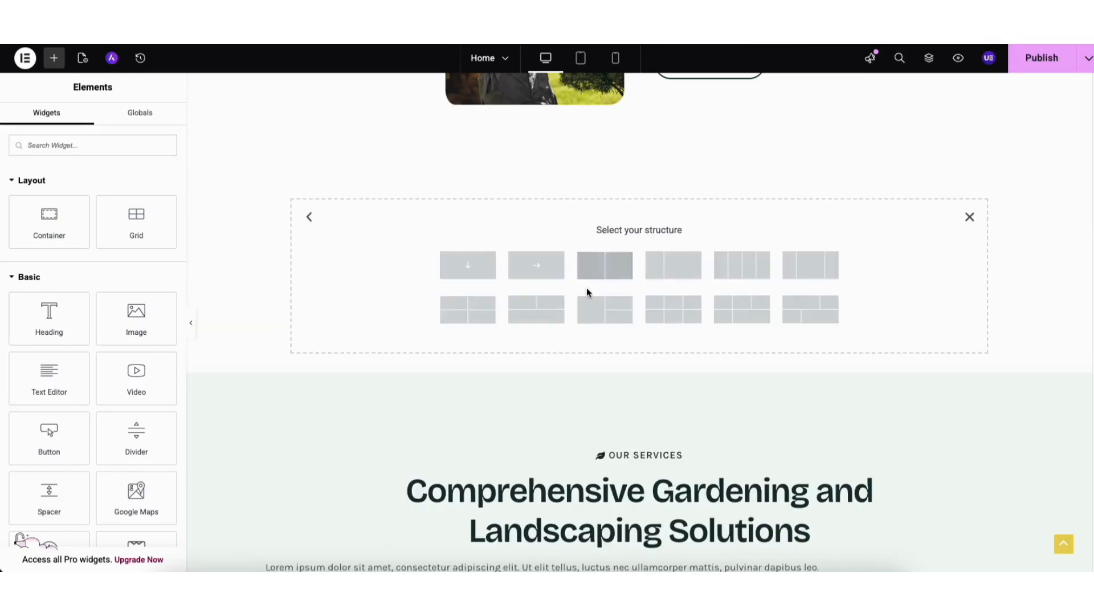
pyautogui.click(810, 269)
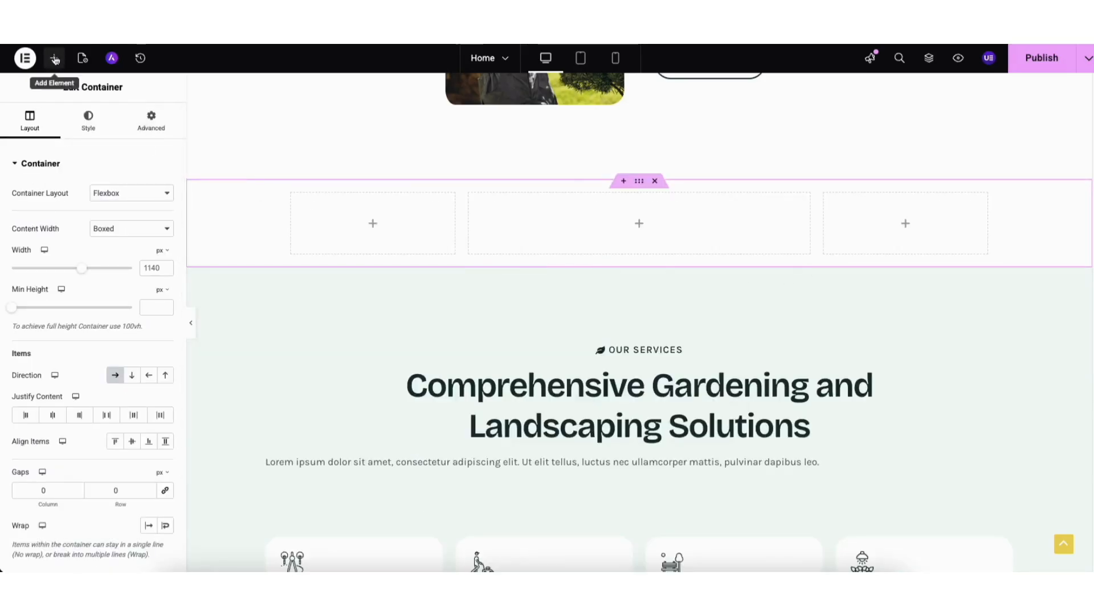
# Place a Heading widget in the middle column of the new container, and delete the whole container.
pyautogui.click(53, 58)
pyautogui.moveTo(51, 314); pyautogui.dragTo(614, 251)
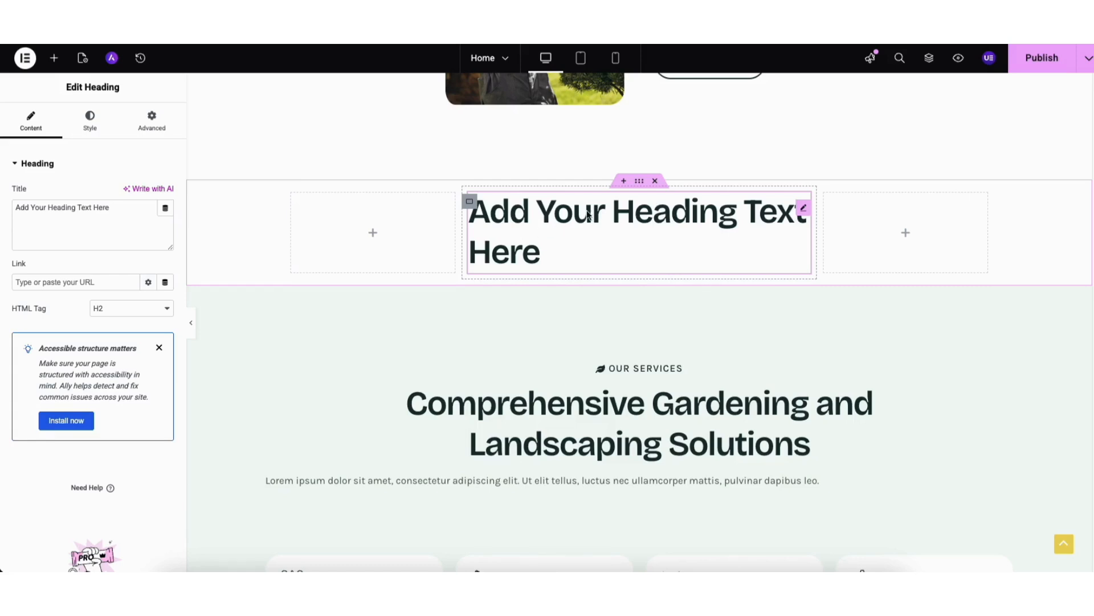
pyautogui.moveTo(639, 183); pyautogui.dragTo(607, 185)
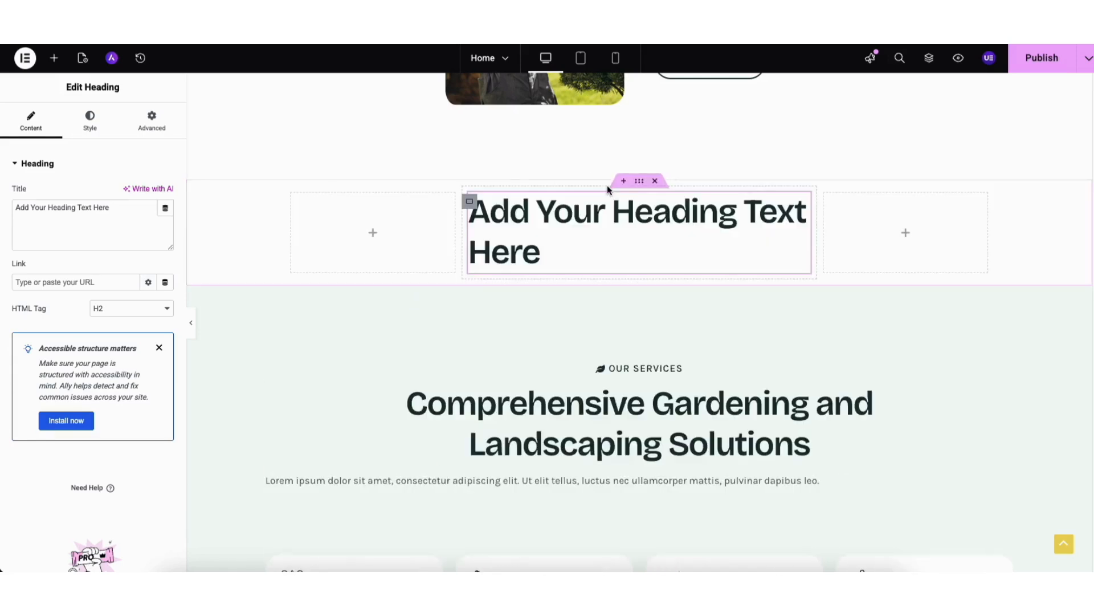
pyautogui.click(656, 183)
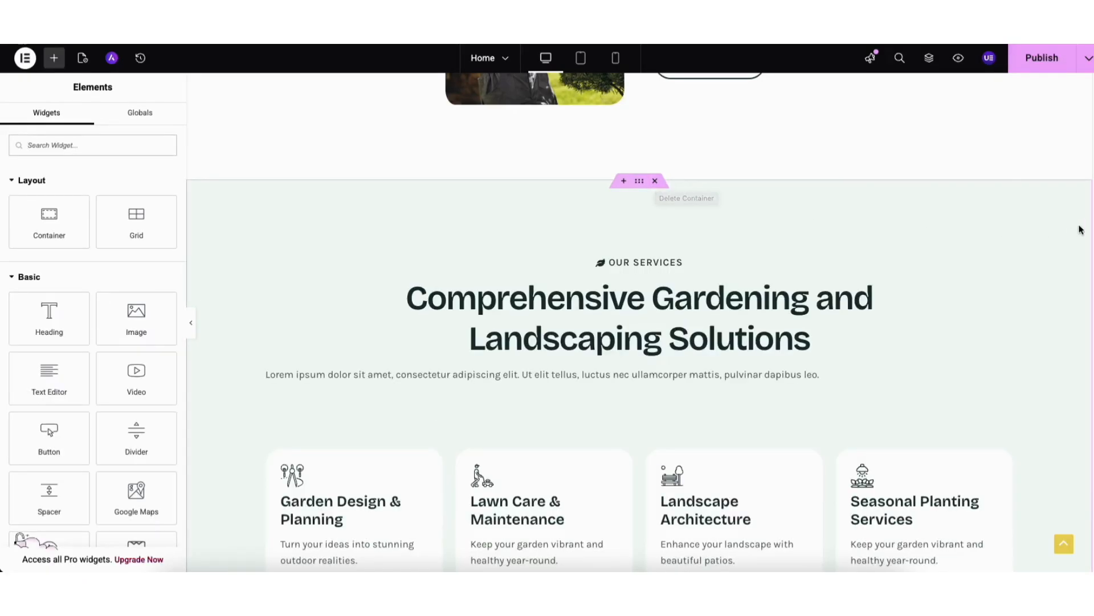
# Import the light Meet The Team block with four member cards from the template library at the end of the home page.
pyautogui.scroll(-15, 1075, 391)
pyautogui.scroll(-10, 1077, 449)
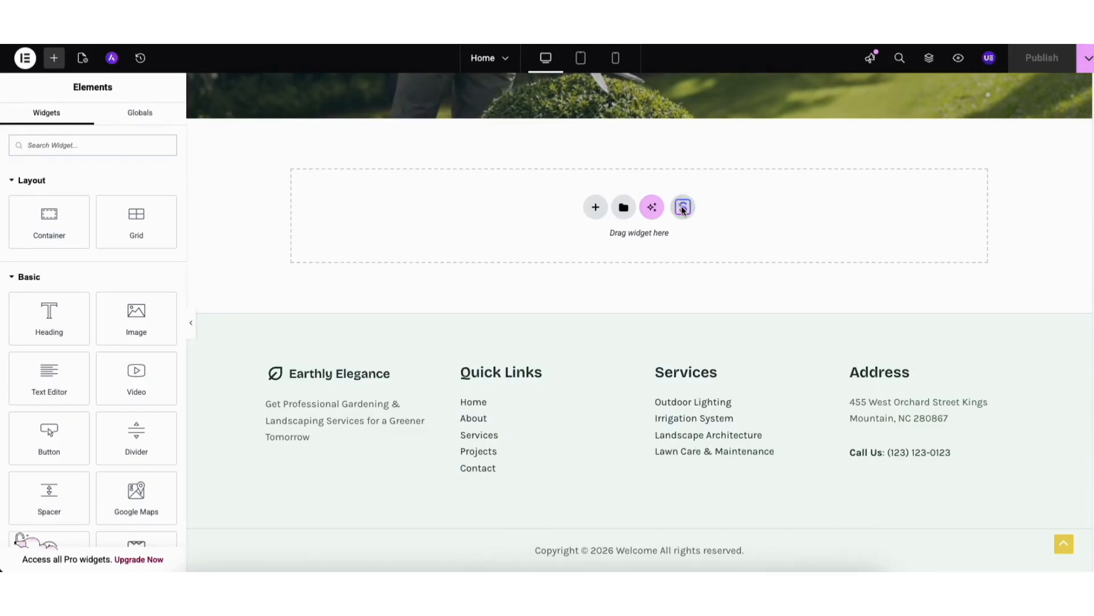
pyautogui.click(683, 208)
pyautogui.click(594, 86)
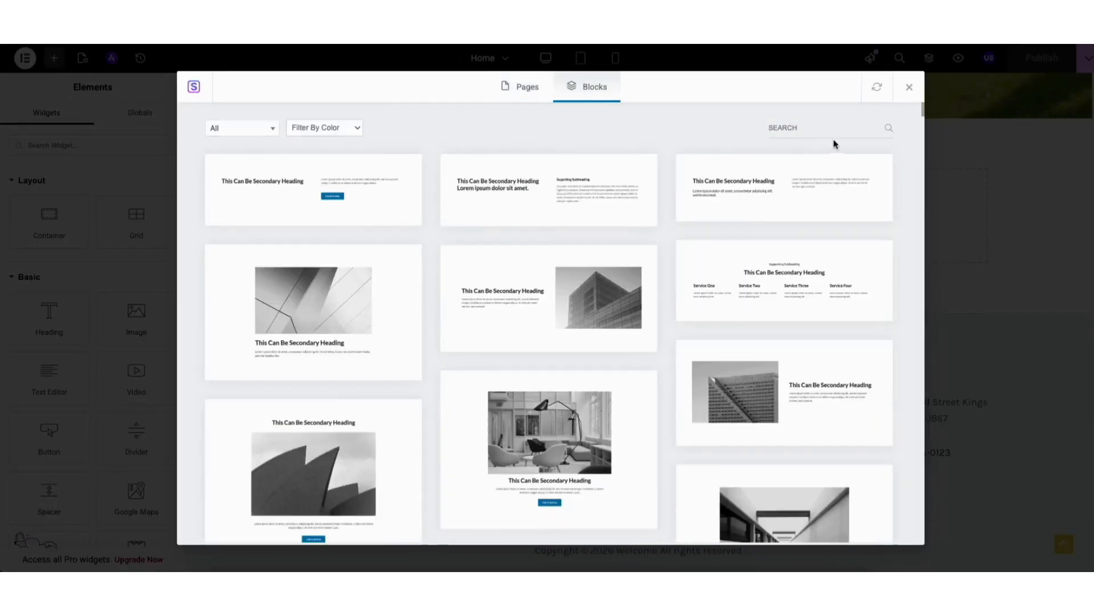
pyautogui.moveTo(926, 112); pyautogui.dragTo(922, 209)
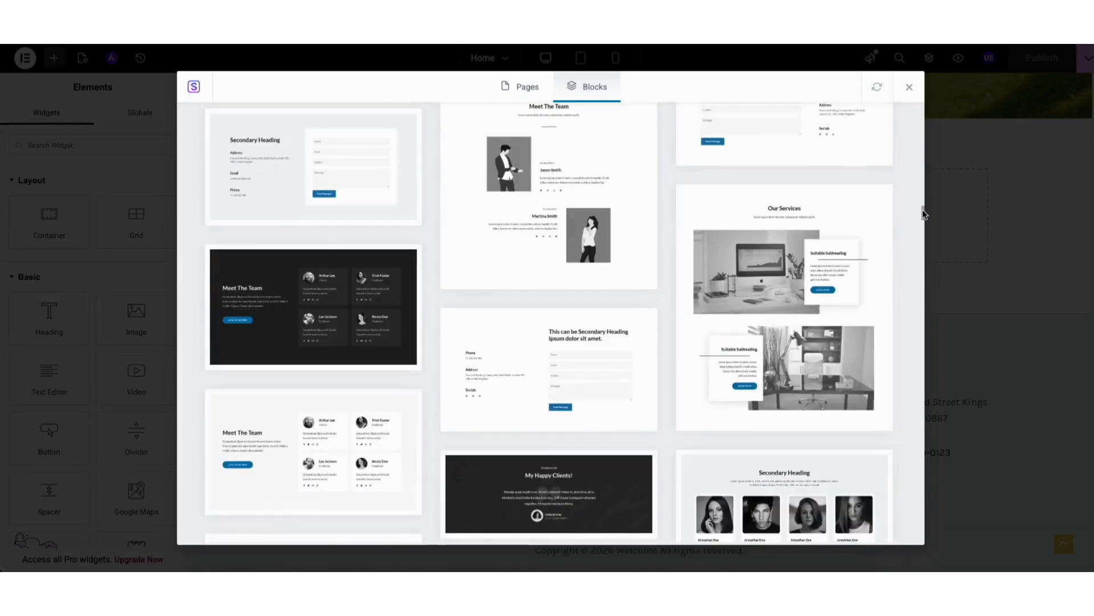
pyautogui.click(298, 451)
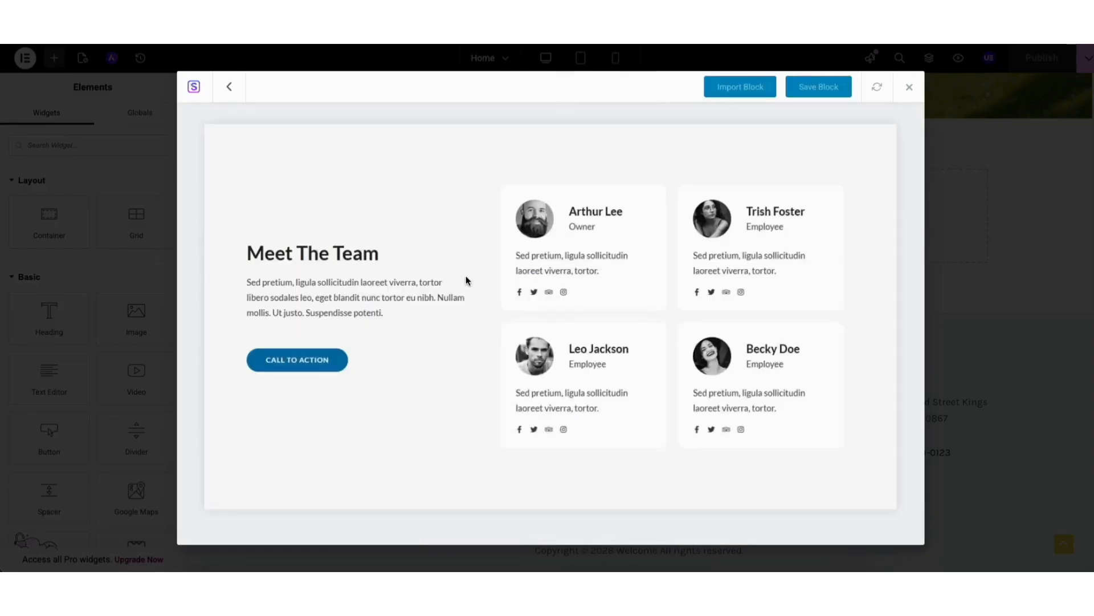
pyautogui.click(732, 91)
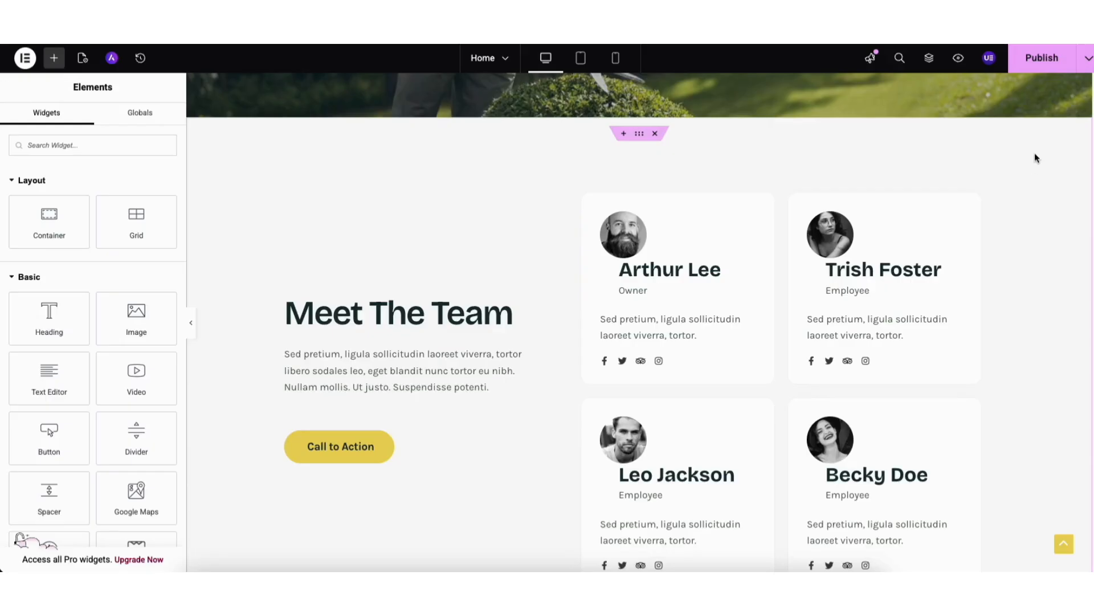
# Save the home page as a draft and preview the site, reviewing the Contact page's map and request form.
pyautogui.click(1088, 57)
pyautogui.click(1048, 92)
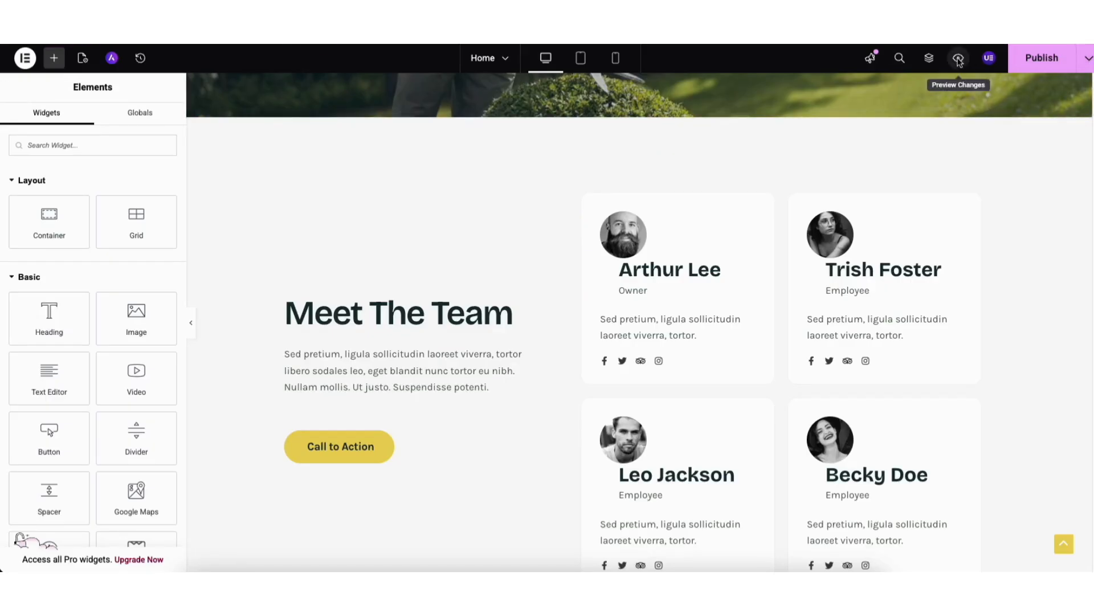
pyautogui.click(959, 59)
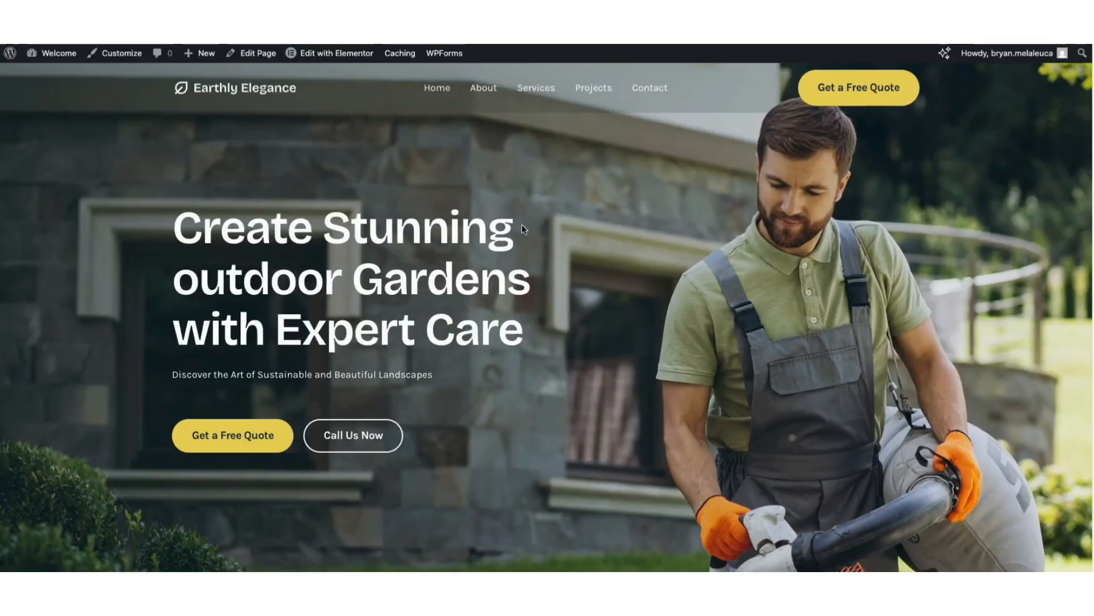
pyautogui.click(649, 87)
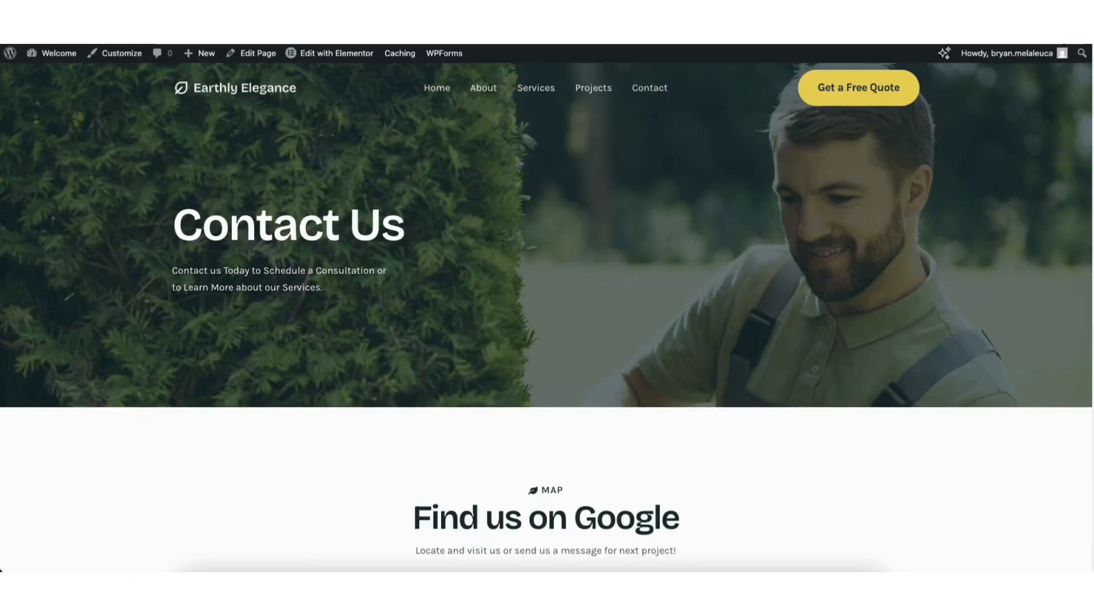
pyautogui.scroll(-9, 1083, 143)
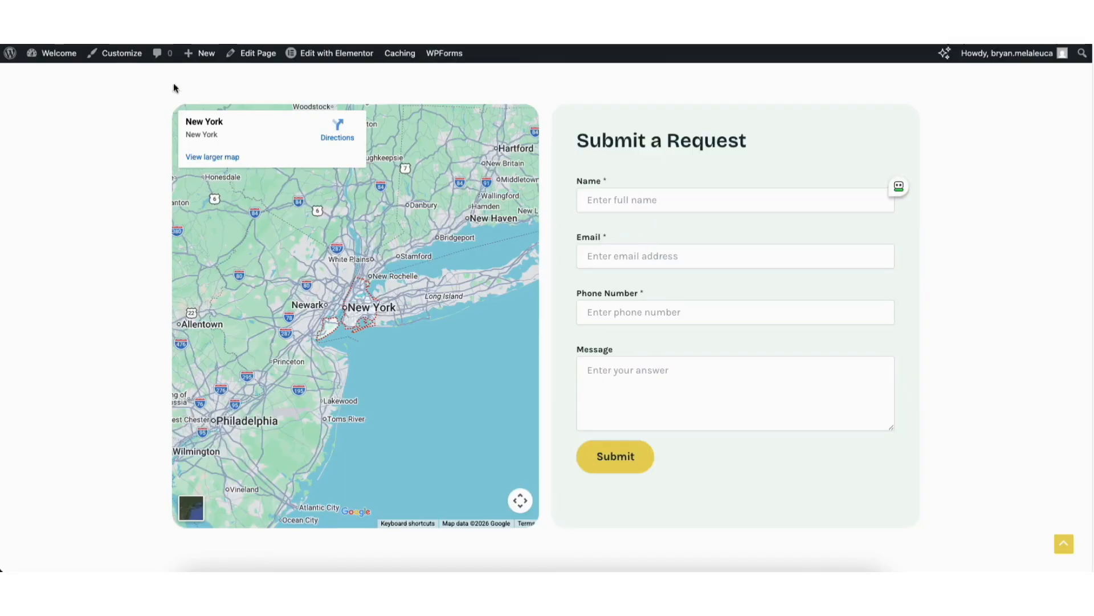
# Return to the WordPress dashboard and open the WPForms Simple Contact Form for editing at its general settings.
pyautogui.moveTo(53, 60)
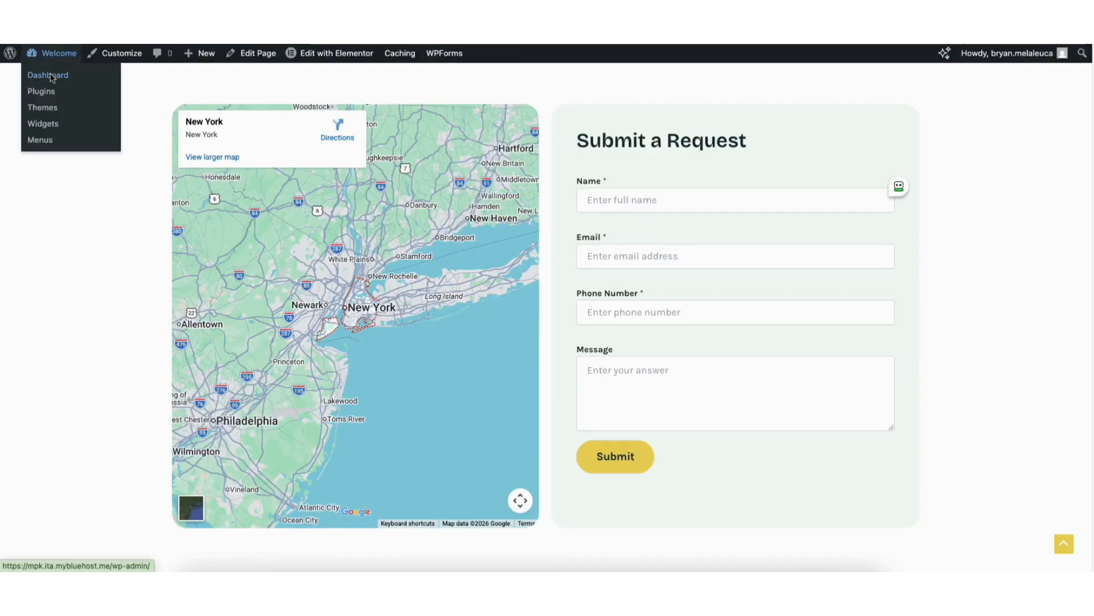
pyautogui.click(51, 78)
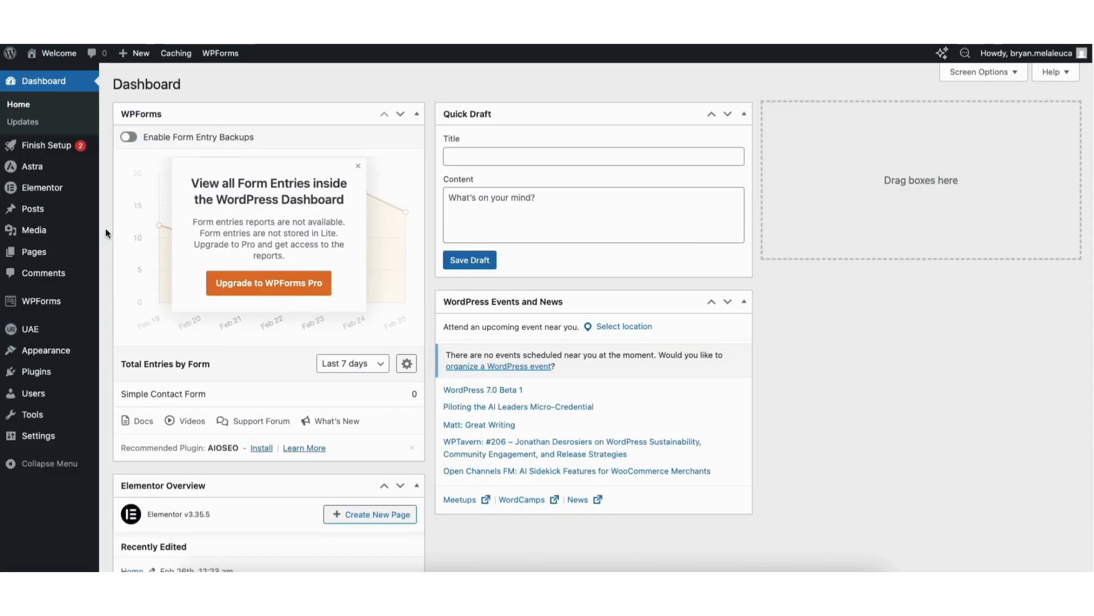
pyautogui.click(32, 301)
pyautogui.click(842, 91)
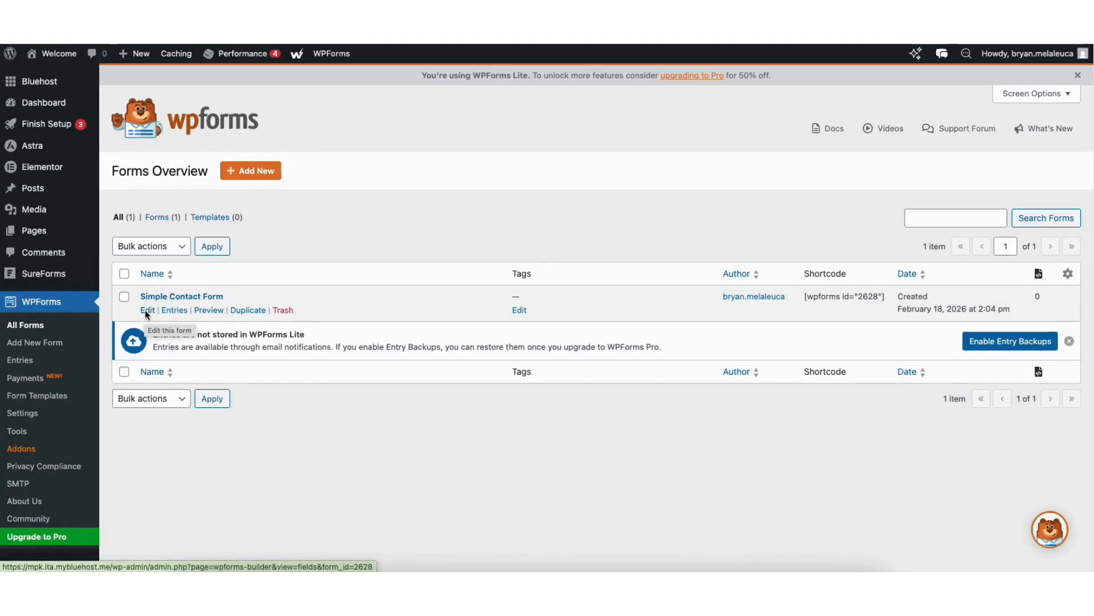
pyautogui.click(147, 310)
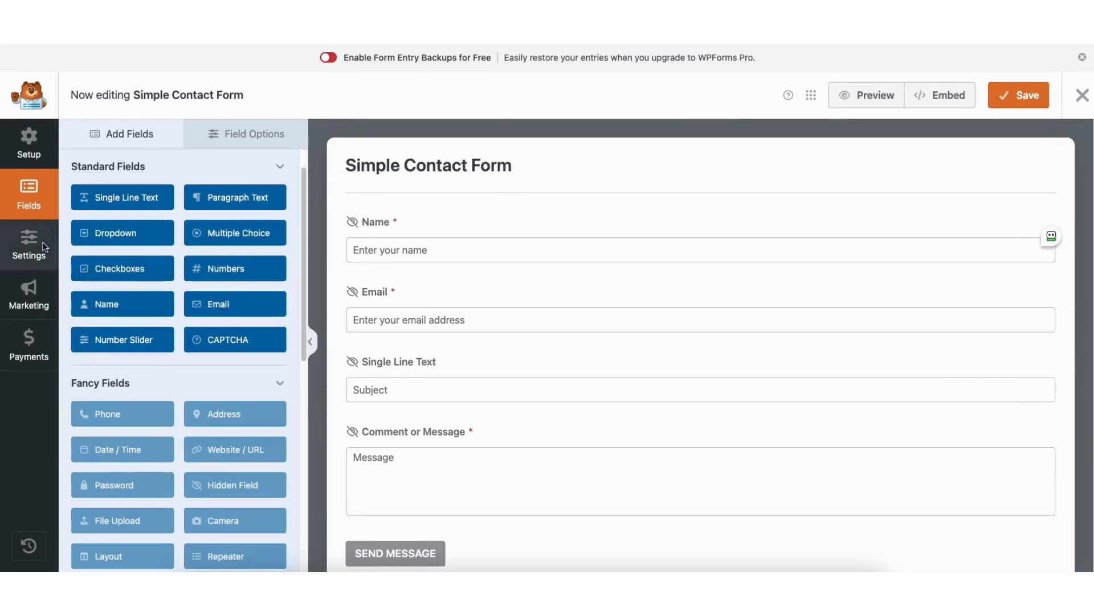
pyautogui.click(45, 247)
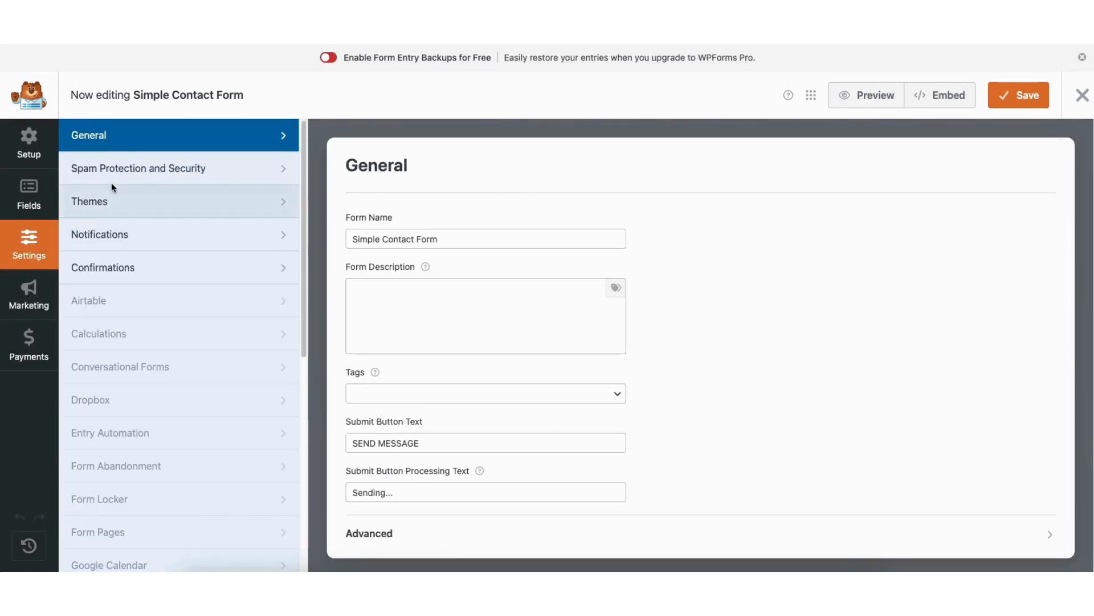
# Review the contact form's notification settings, dismiss the PDF Addon promotion, and check the default confirmation message.
pyautogui.click(110, 236)
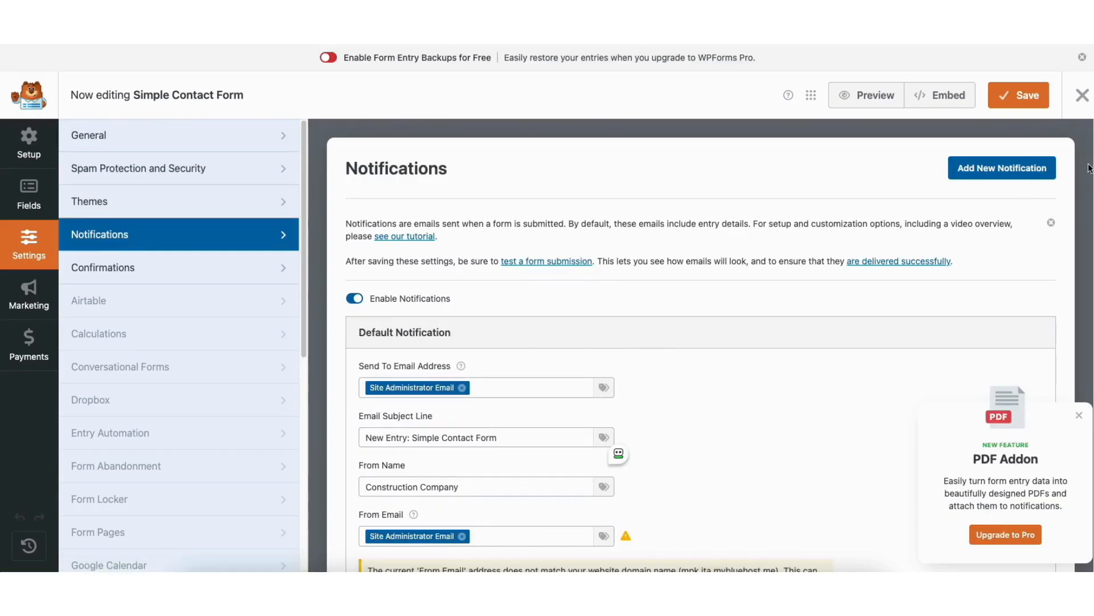
pyautogui.scroll(-4, 546, 215)
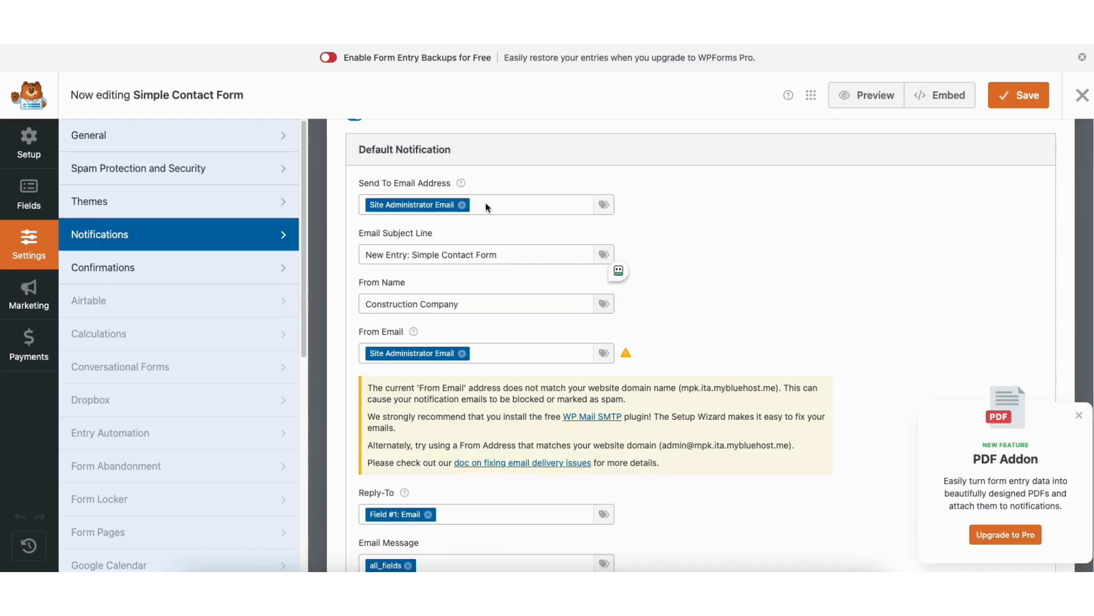
pyautogui.click(1079, 416)
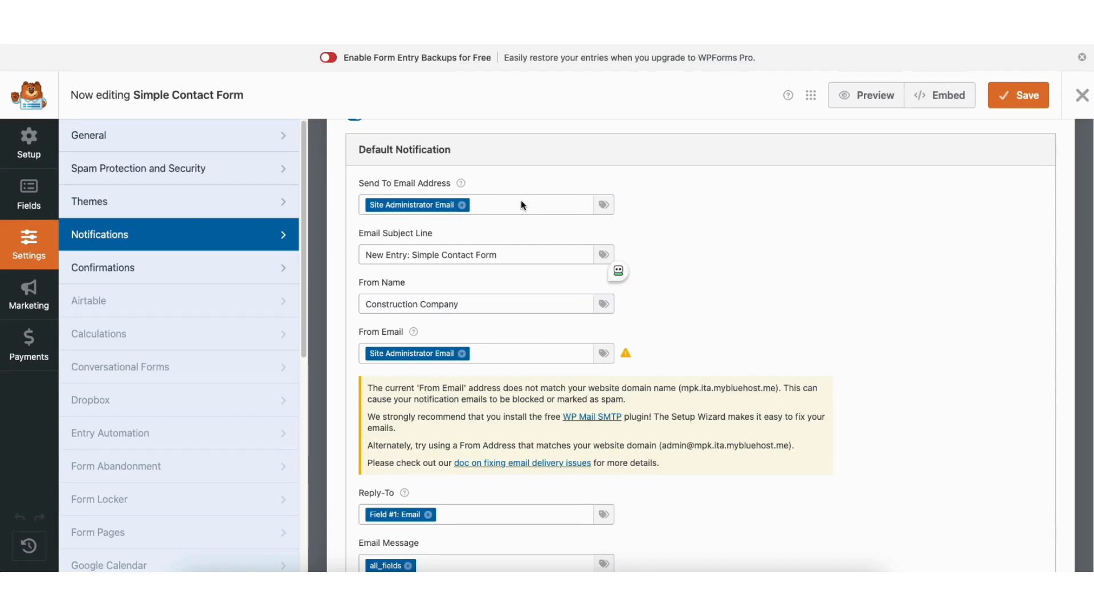
pyautogui.scroll(-5, 521, 204)
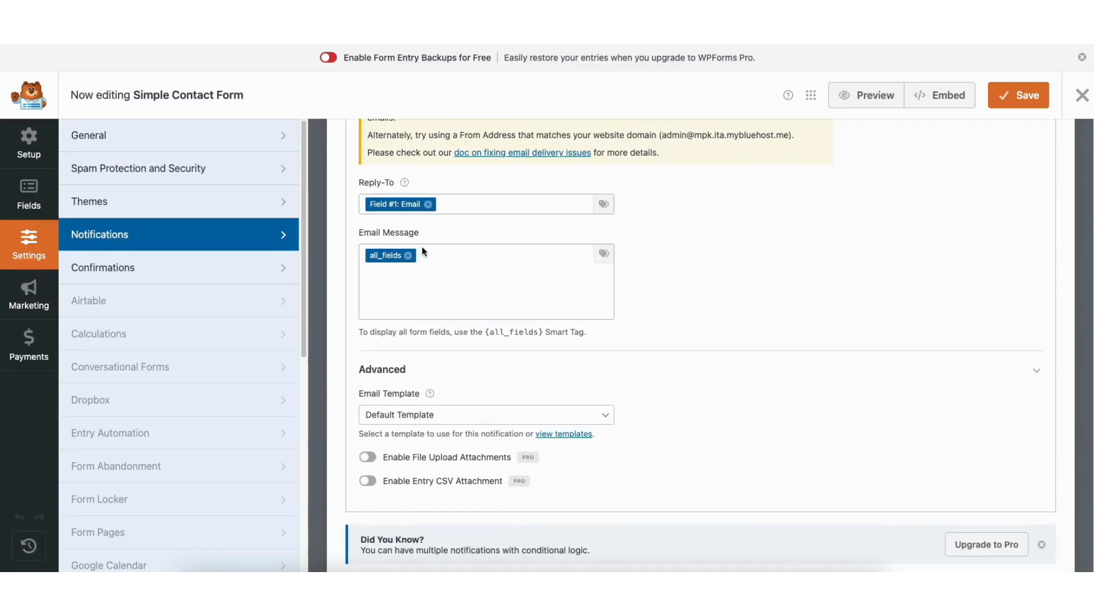
pyautogui.click(119, 265)
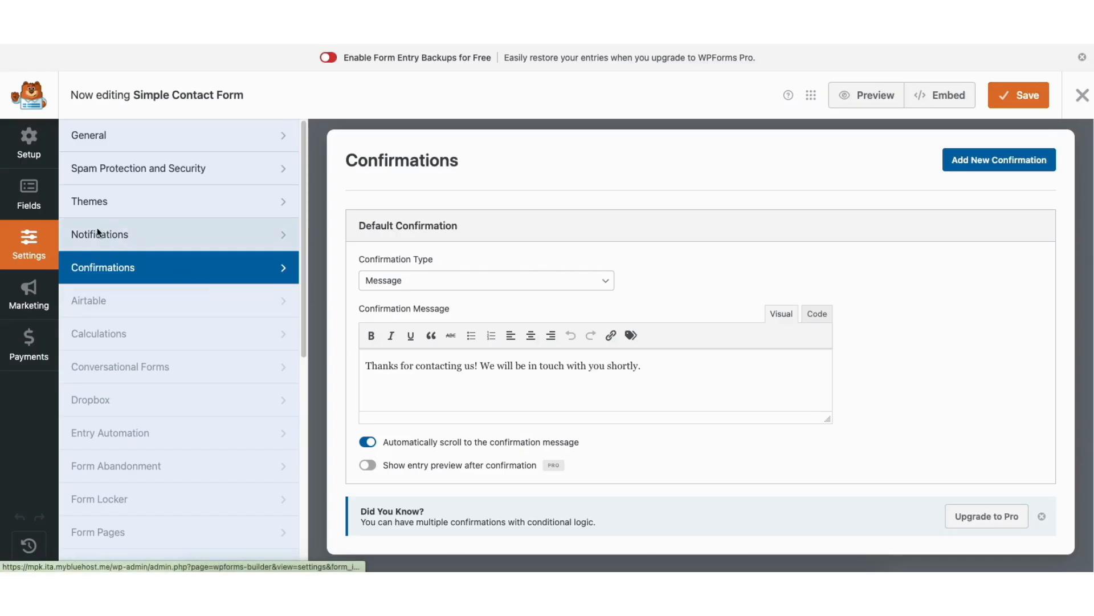
# Examine the Name field's general and advanced options in the contact form, including its label, required setting and placeholder.
pyautogui.click(26, 189)
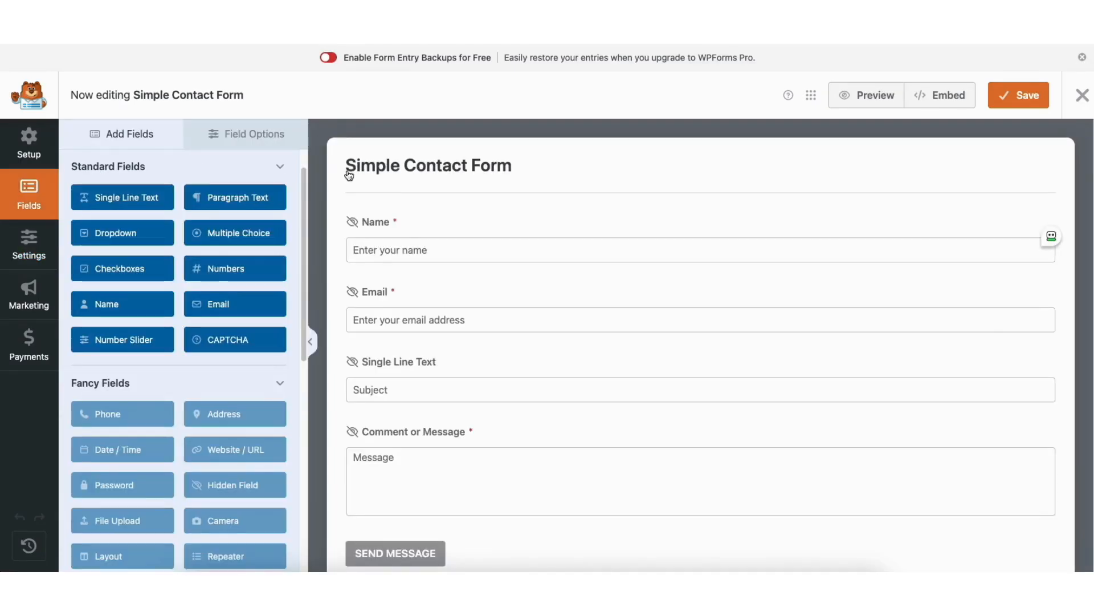
pyautogui.click(383, 229)
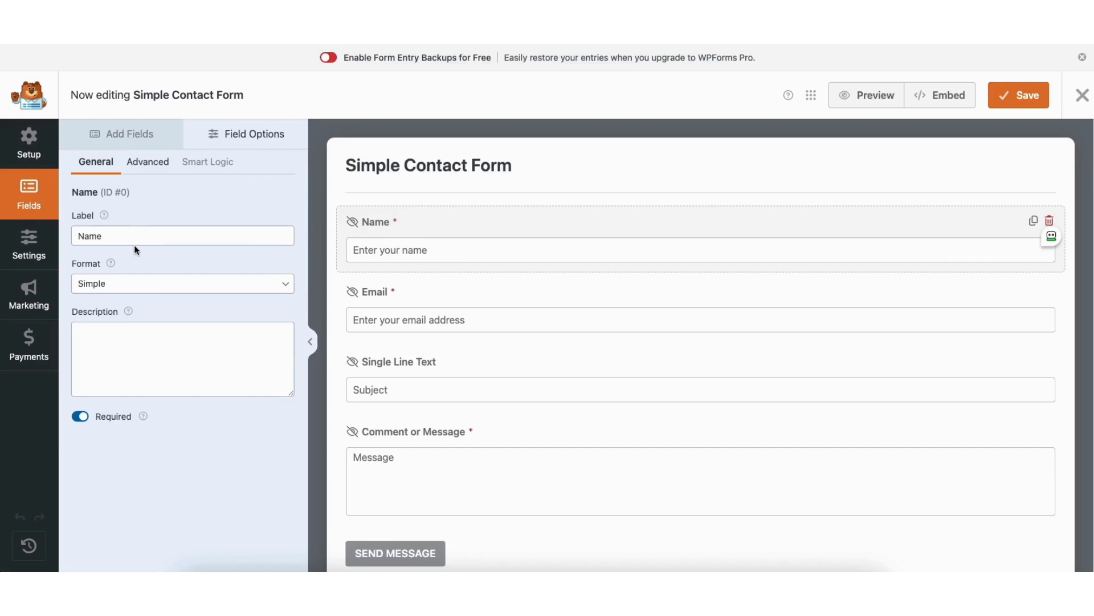
pyautogui.doubleClick(149, 237)
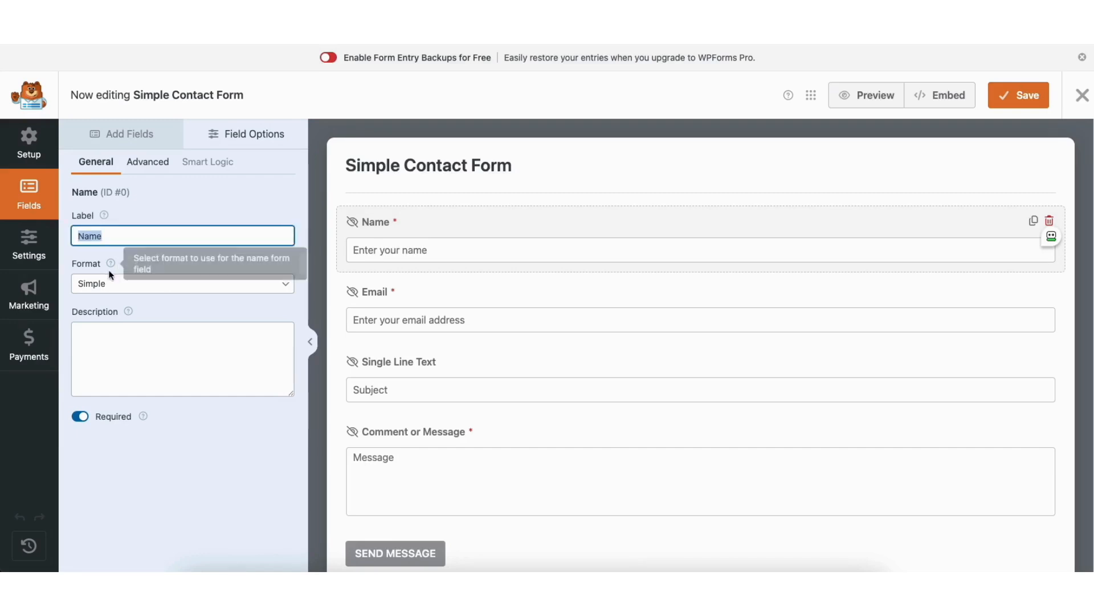
pyautogui.click(80, 417)
pyautogui.click(80, 416)
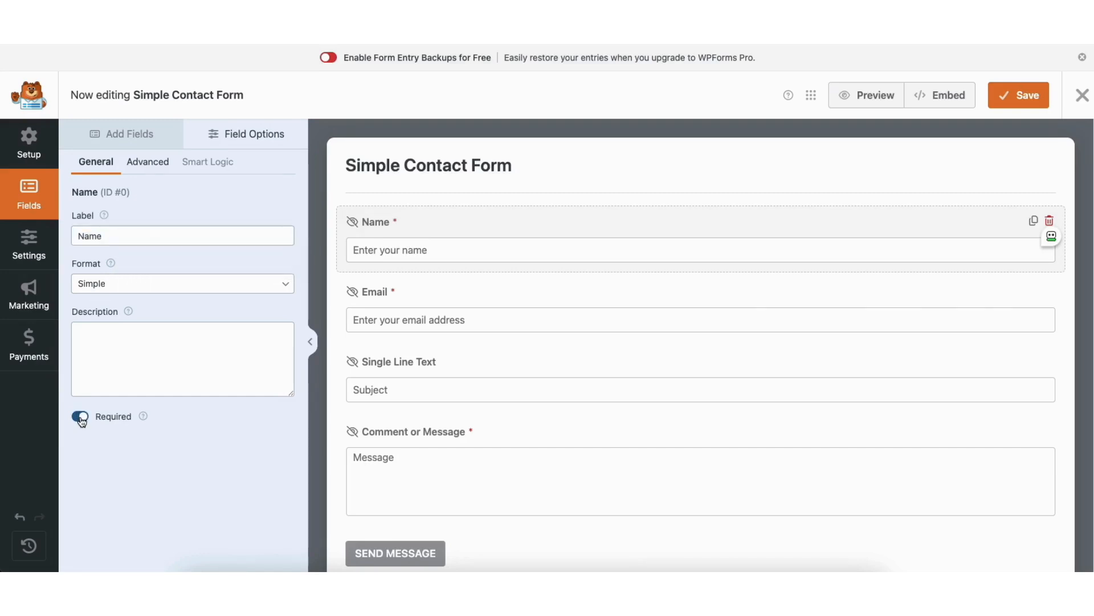
pyautogui.click(143, 167)
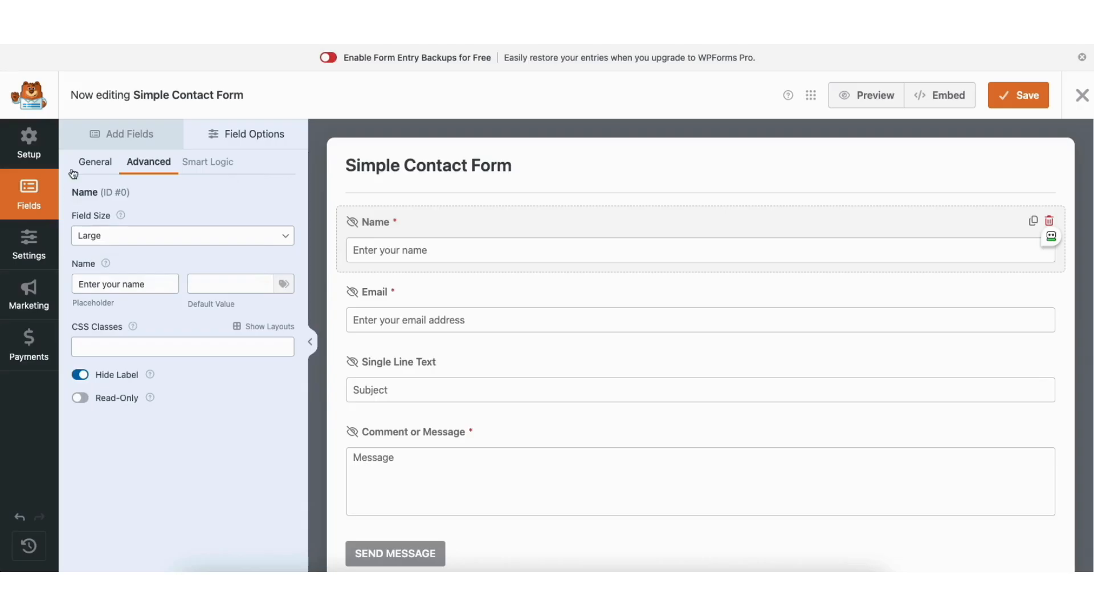
# Look over the field types that can be added to the contact form, and close the form builder.
pyautogui.click(110, 134)
pyautogui.moveTo(92, 200); pyautogui.dragTo(184, 200)
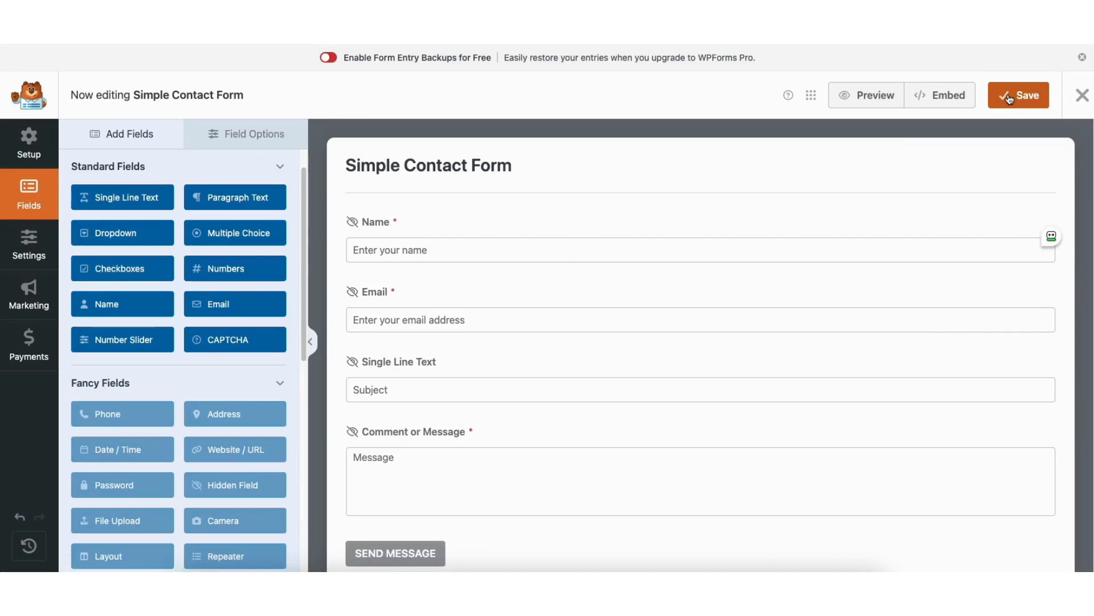
pyautogui.click(1083, 97)
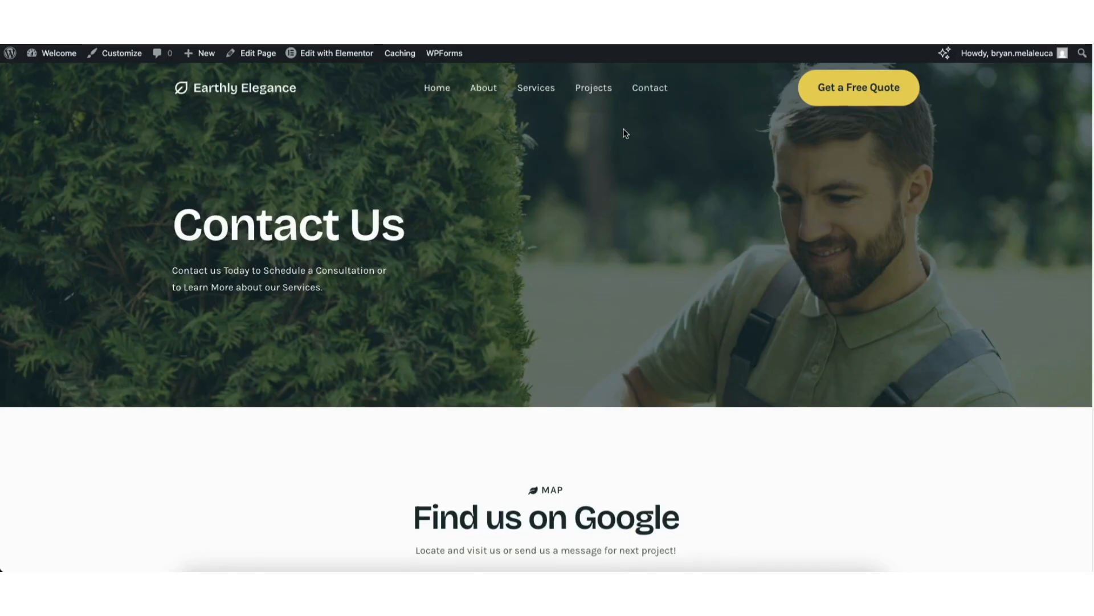
# Open the Contact page in Elementor and reduce the Make a Call box's description to a single phone number.
pyautogui.click(326, 52)
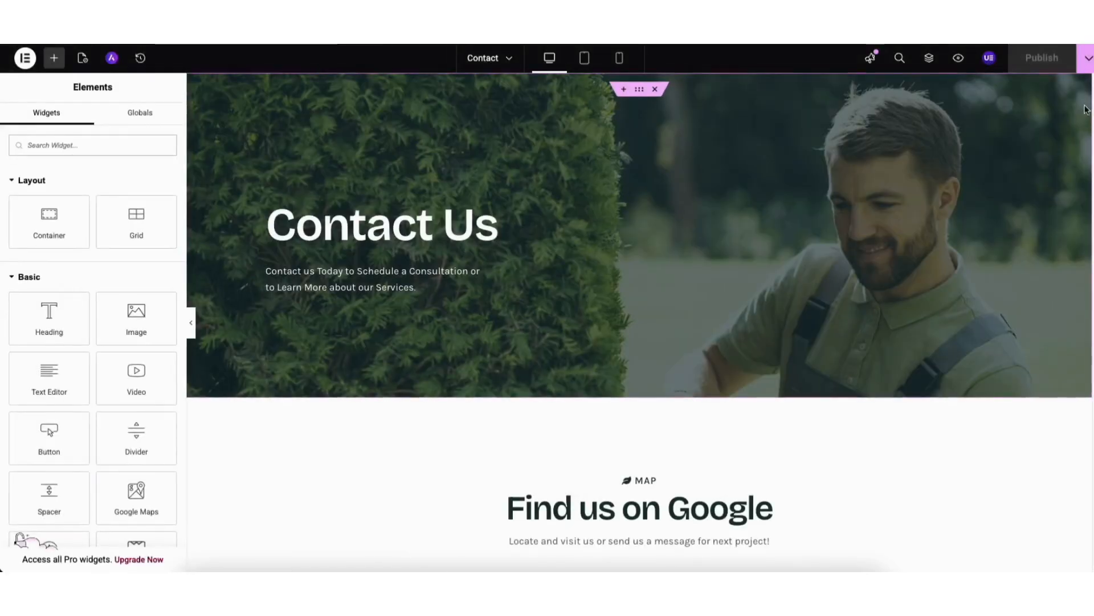
pyautogui.scroll(-10, 1074, 240)
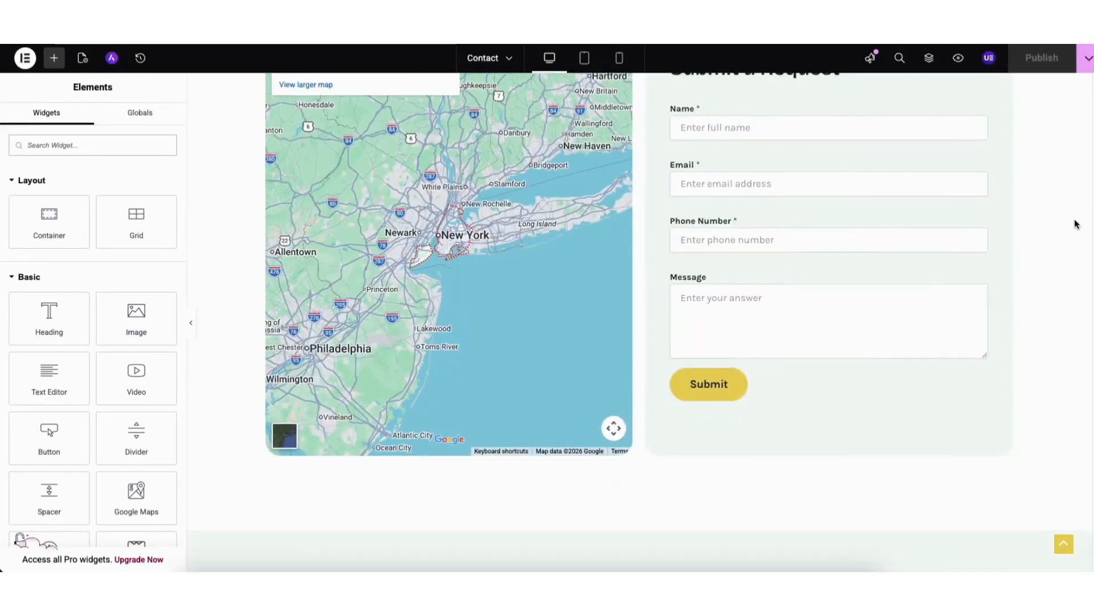
pyautogui.scroll(-5, 1073, 252)
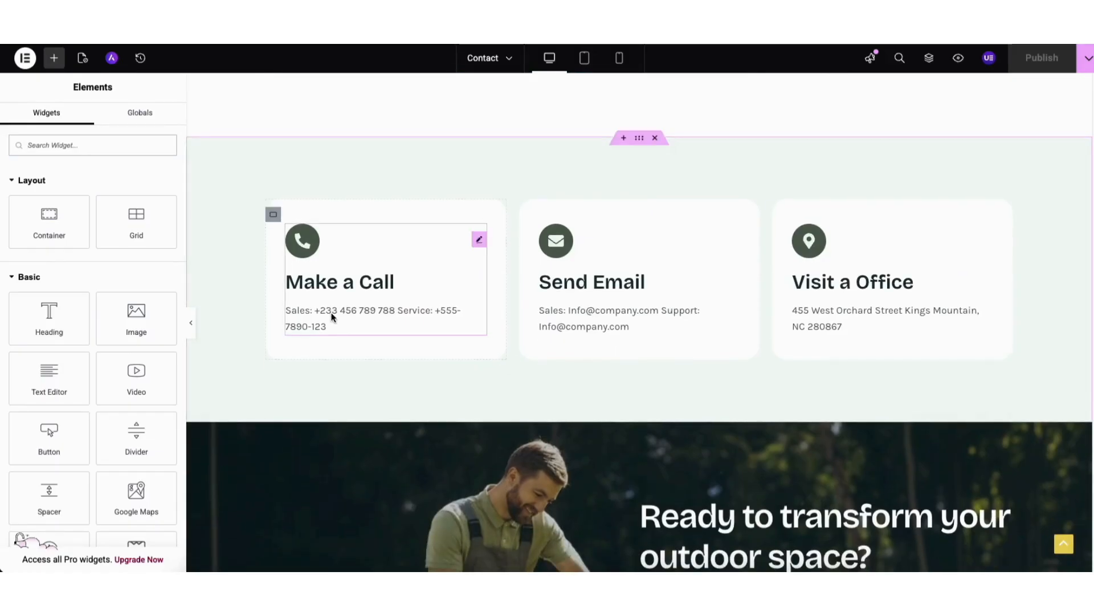
pyautogui.click(327, 310)
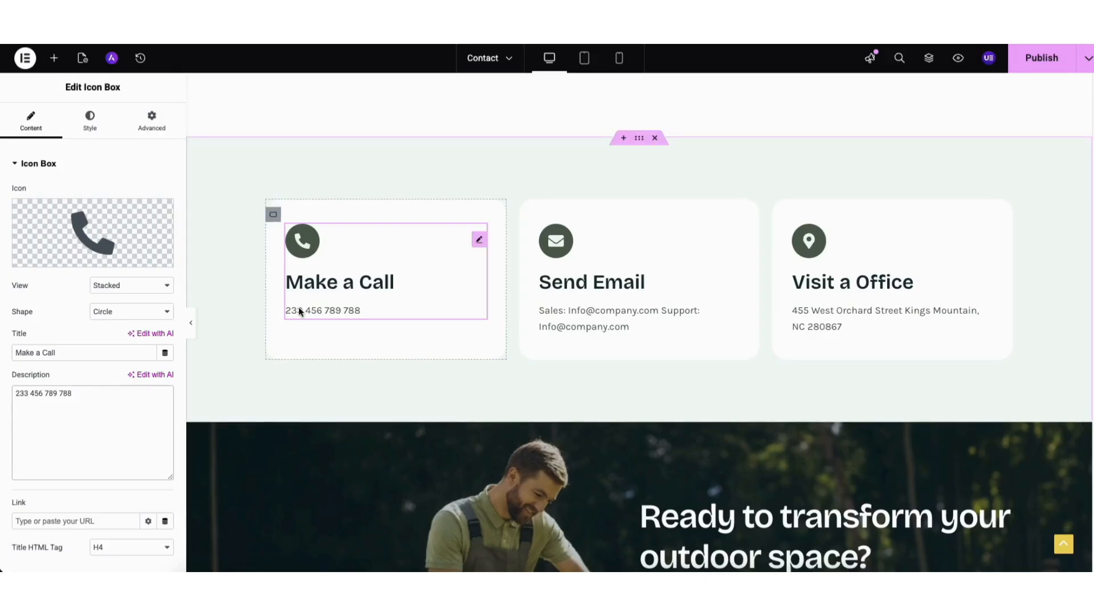
# Link the Make a Call box to a phone number with the Tel: prefix, and save the Contact page as a draft.
pyautogui.click(52, 521)
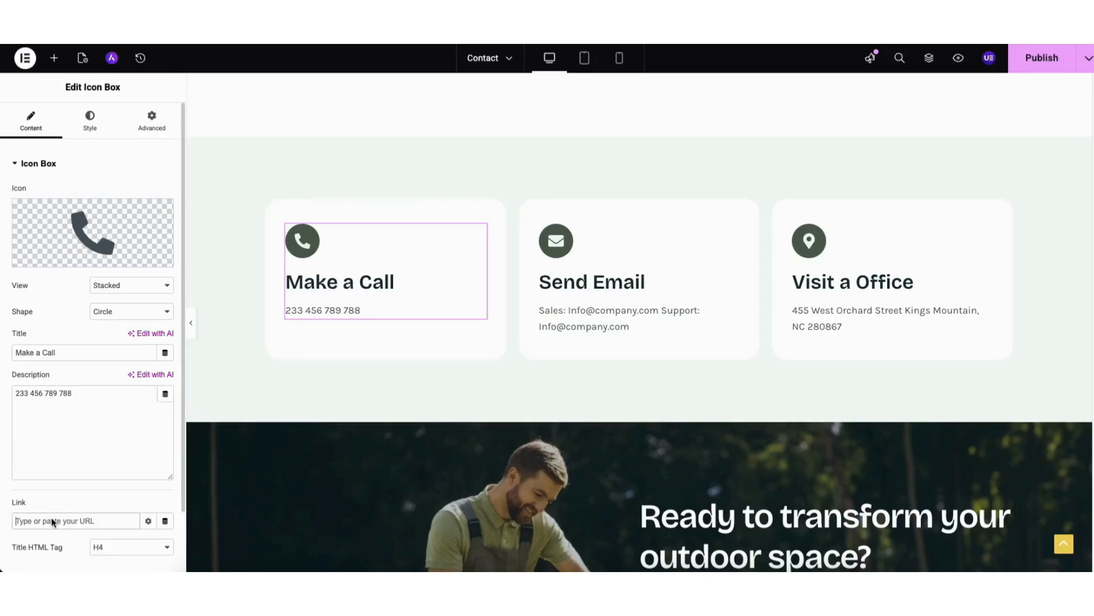
pyautogui.write('Tel:8888888888')
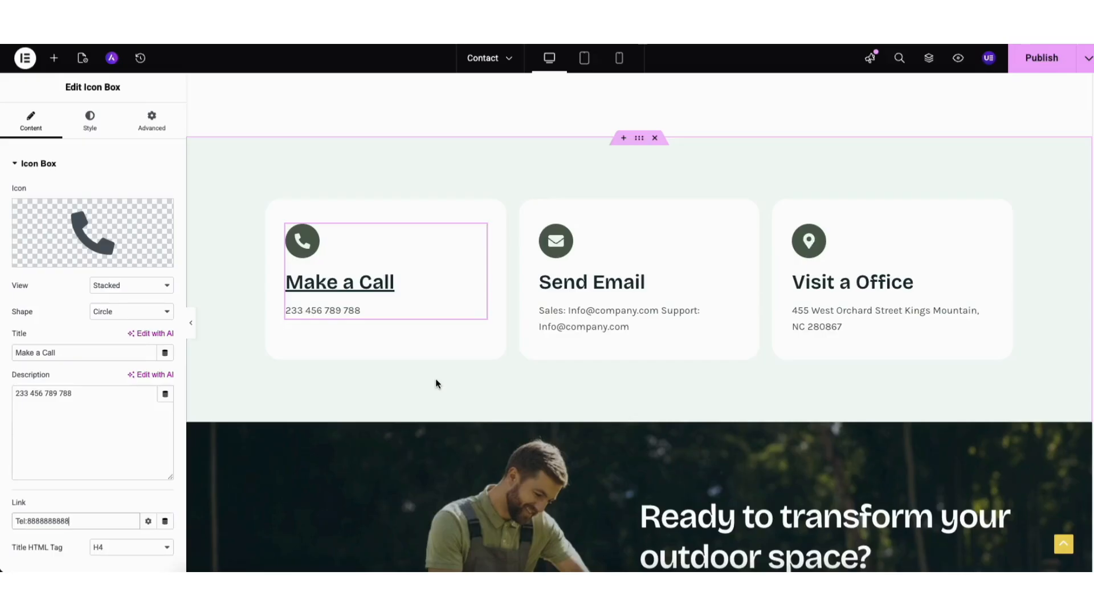
pyautogui.click(1089, 58)
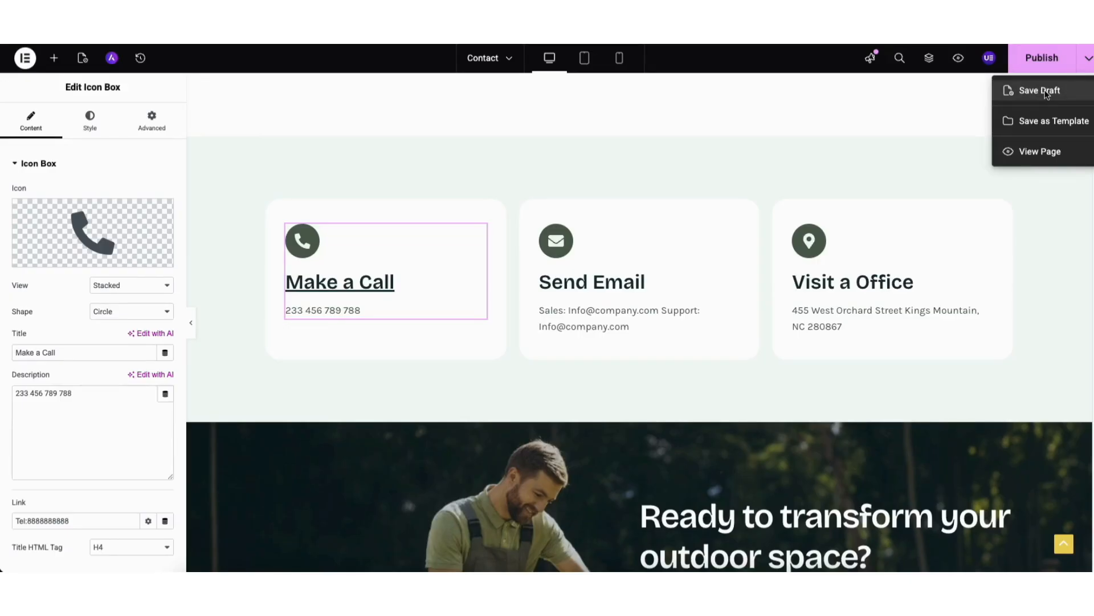
pyautogui.click(1047, 91)
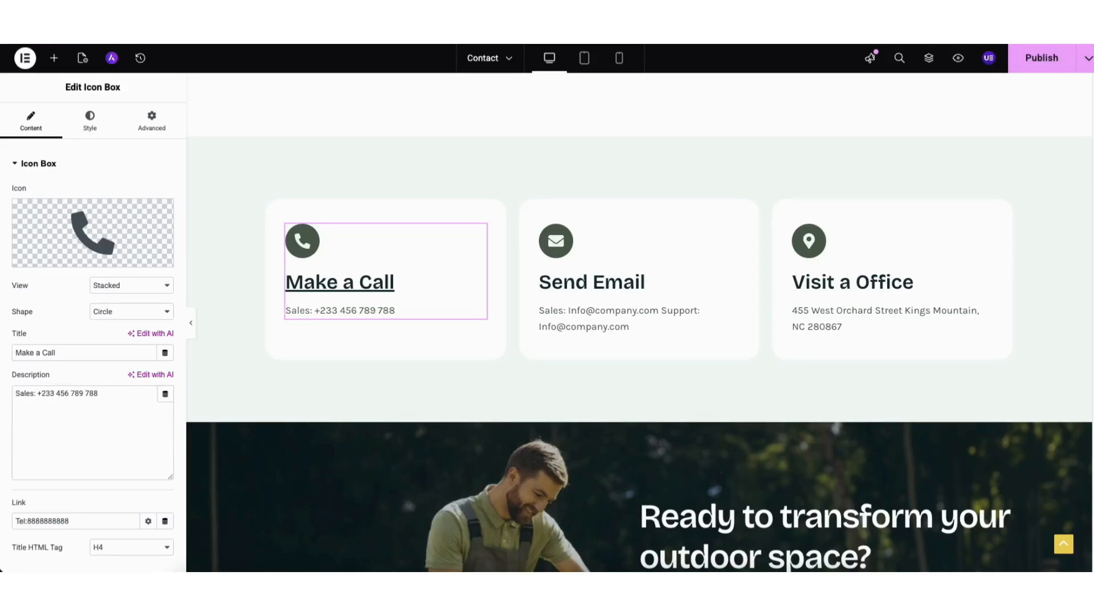
# Edit the existing Google Maps widget beside the Submit a Request form and set its zoom to 10.
pyautogui.scroll(3, 1091, 350)
pyautogui.scroll(6, 1091, 350)
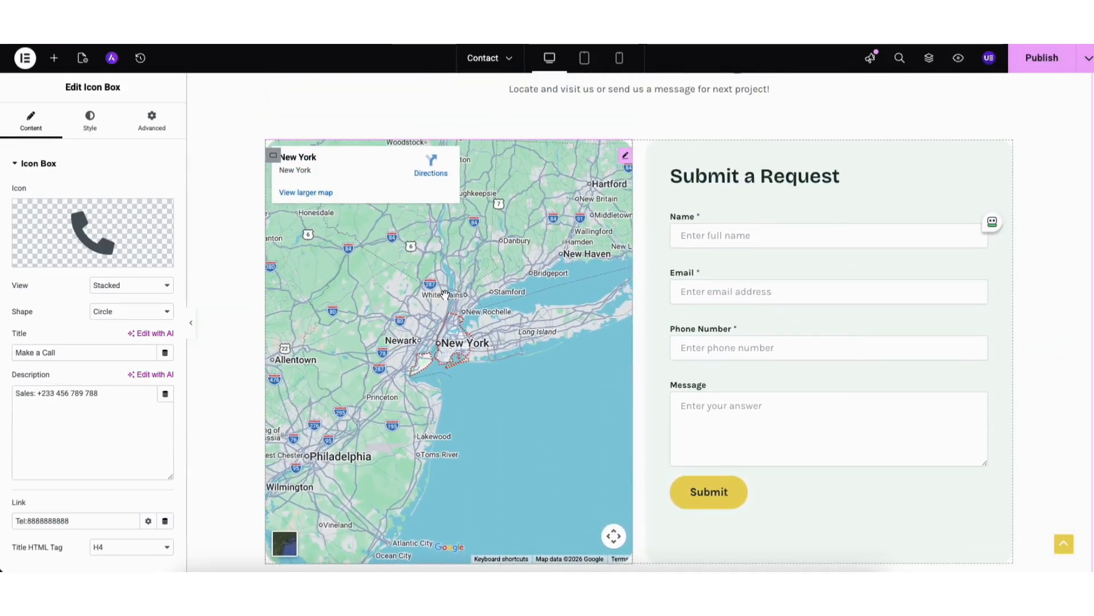
pyautogui.click(51, 60)
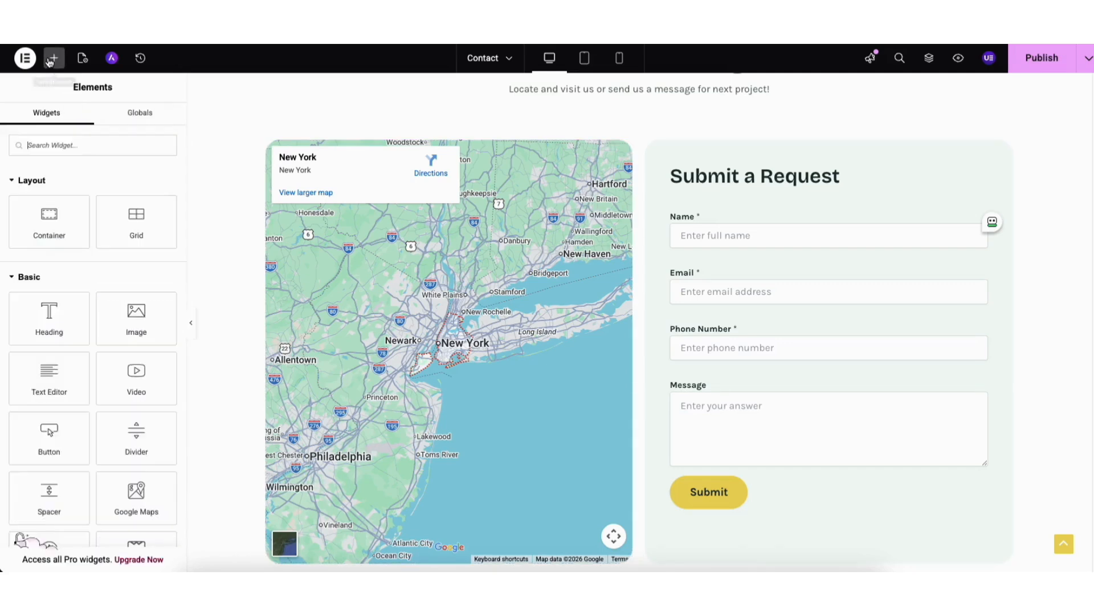
pyautogui.moveTo(125, 496)
pyautogui.mouseDown()
pyautogui.moveTo(306, 374)
pyautogui.moveTo(422, 274)
pyautogui.moveTo(132, 500)
pyautogui.moveTo(326, 426)
pyautogui.moveTo(136, 492)
pyautogui.mouseUp()
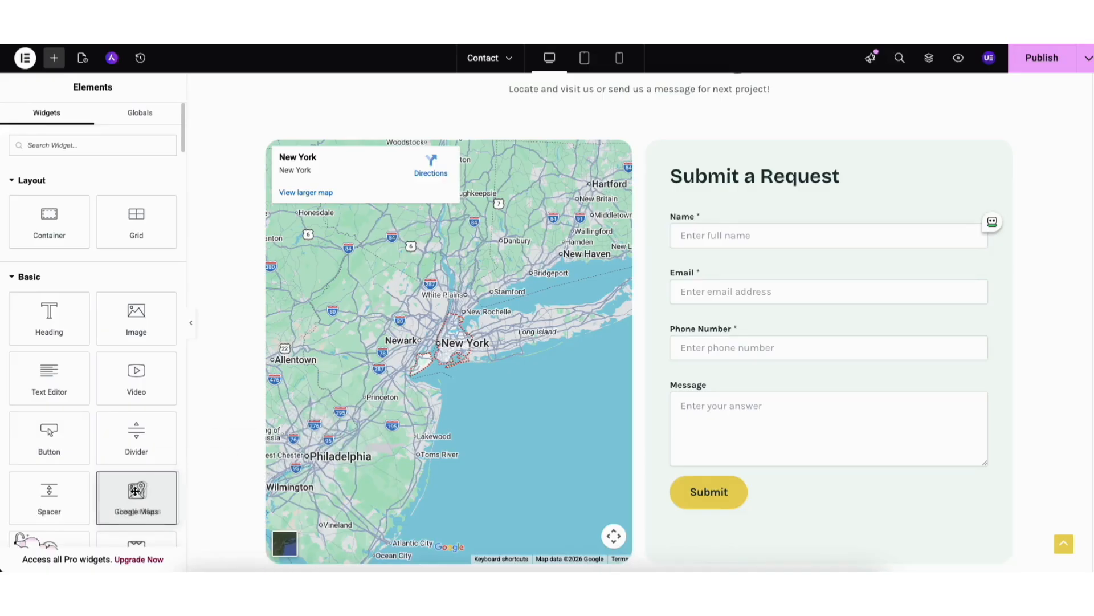
pyautogui.click(626, 158)
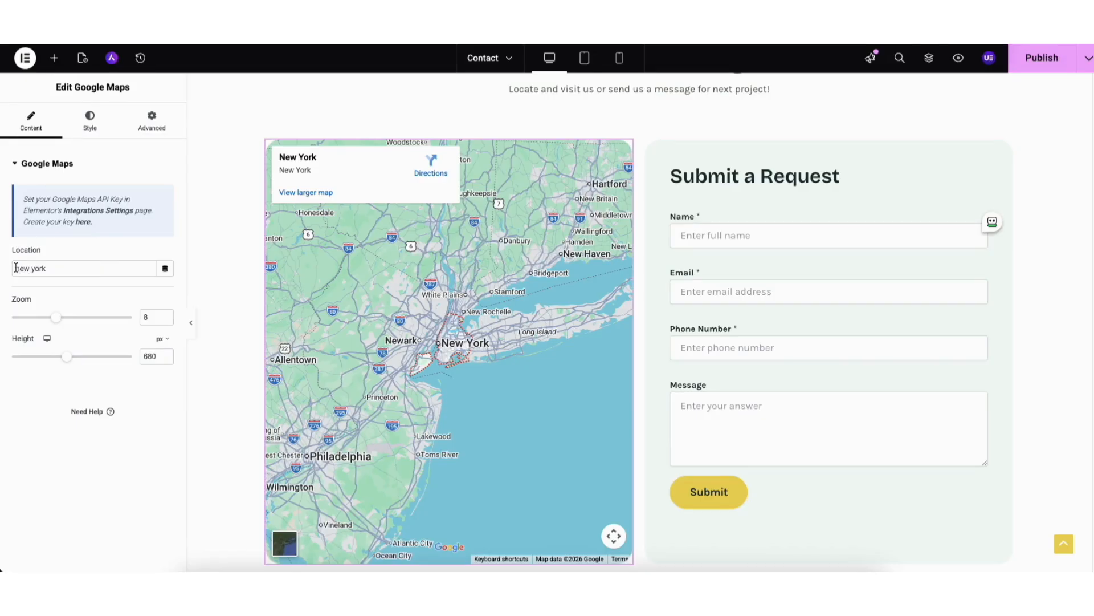
pyautogui.moveTo(15, 268); pyautogui.dragTo(67, 269)
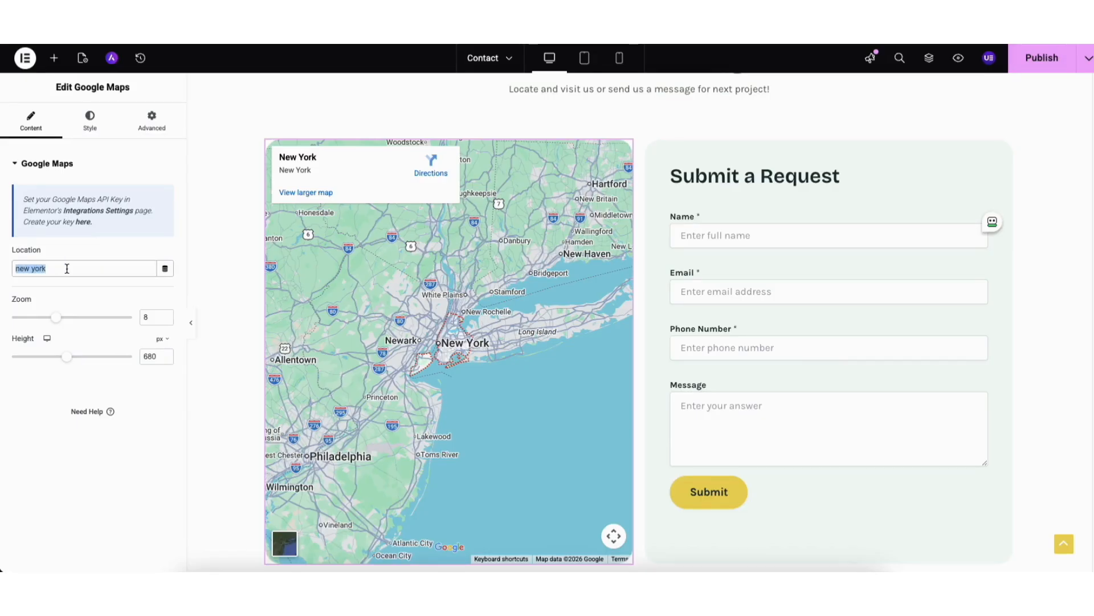
pyautogui.click(59, 285)
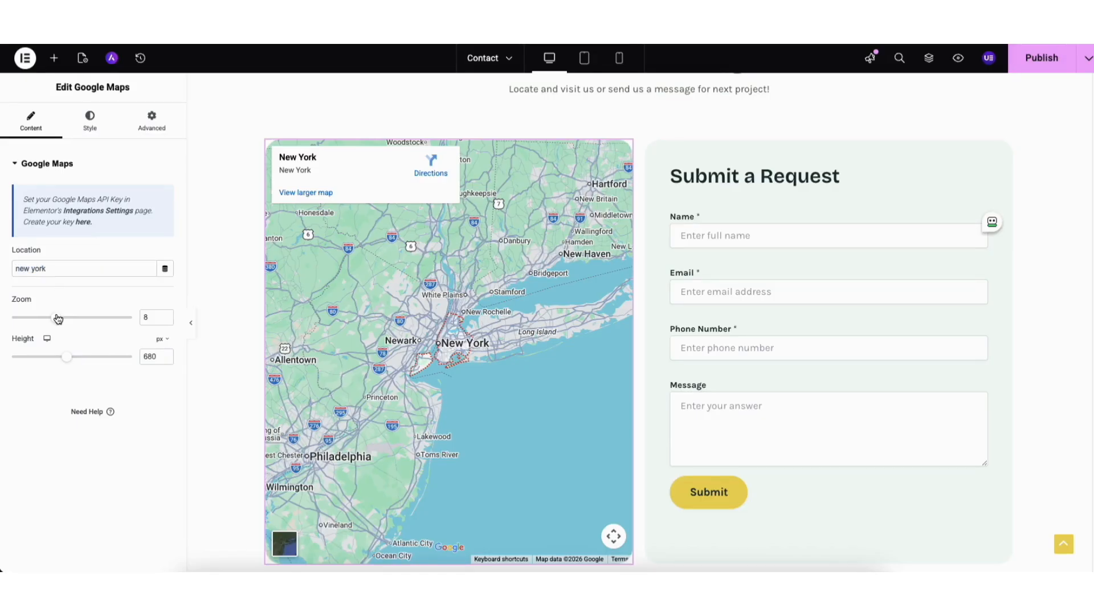
pyautogui.moveTo(56, 317); pyautogui.dragTo(69, 318)
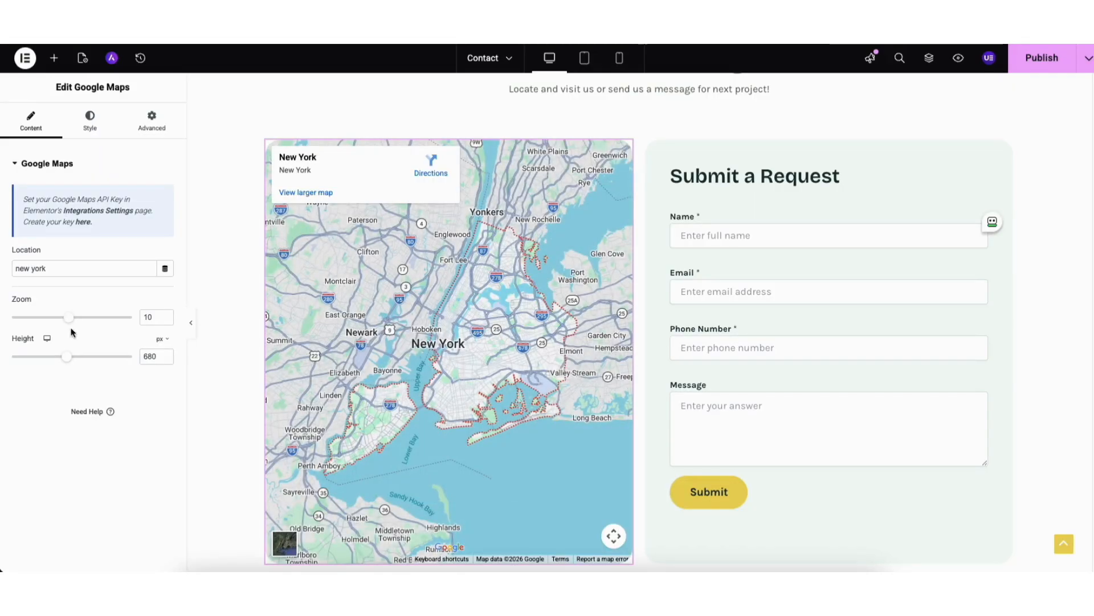
pyautogui.moveTo(66, 361)
pyautogui.mouseDown()
pyautogui.moveTo(53, 359)
pyautogui.moveTo(67, 364)
pyautogui.mouseUp()
# Open the Google Maps API key guide, go to its Credentials page and start a new project named Demo1.
pyautogui.click(83, 224)
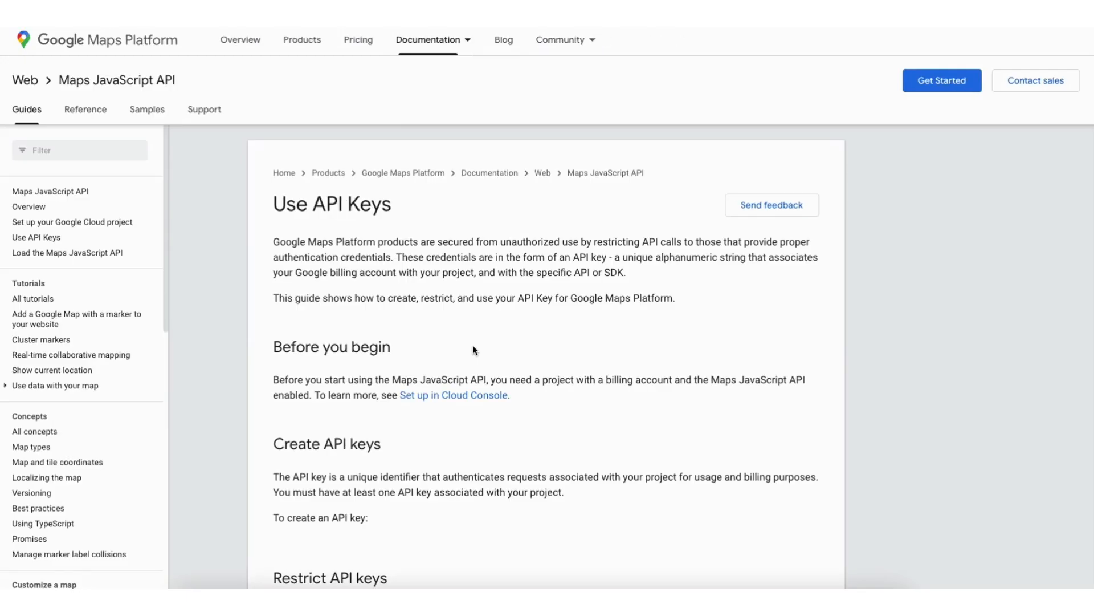
pyautogui.scroll(-6, 474, 350)
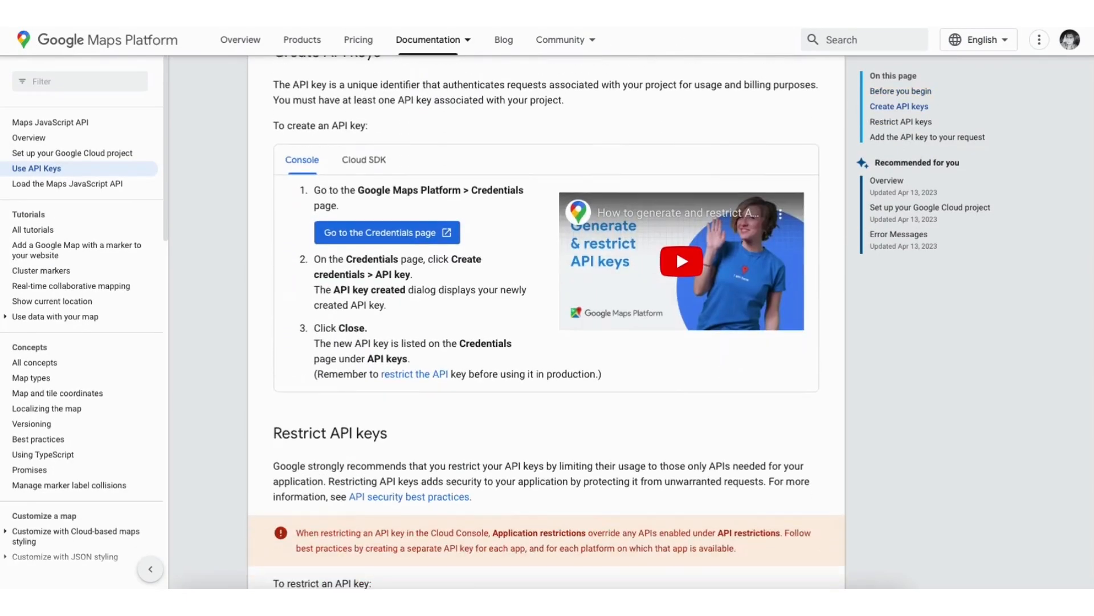
pyautogui.click(361, 231)
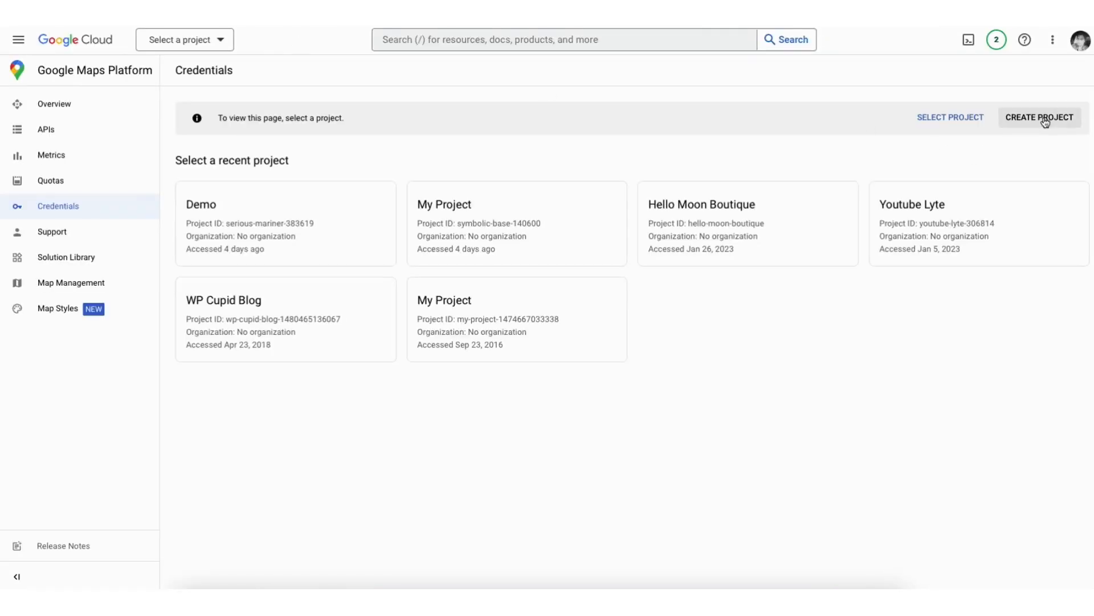
pyautogui.click(1039, 116)
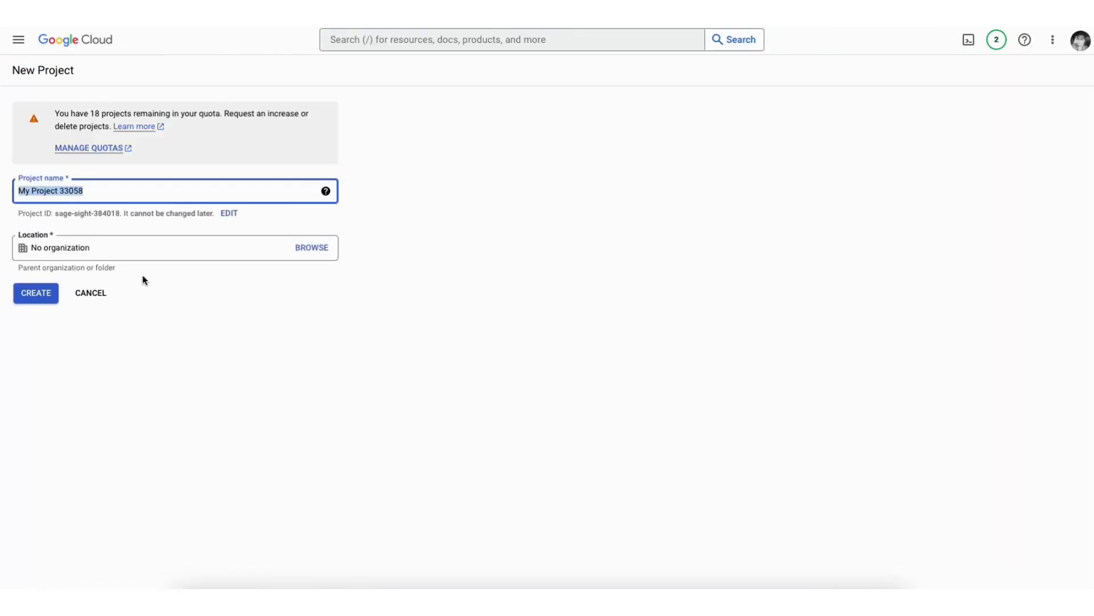
pyautogui.write('Demo1')
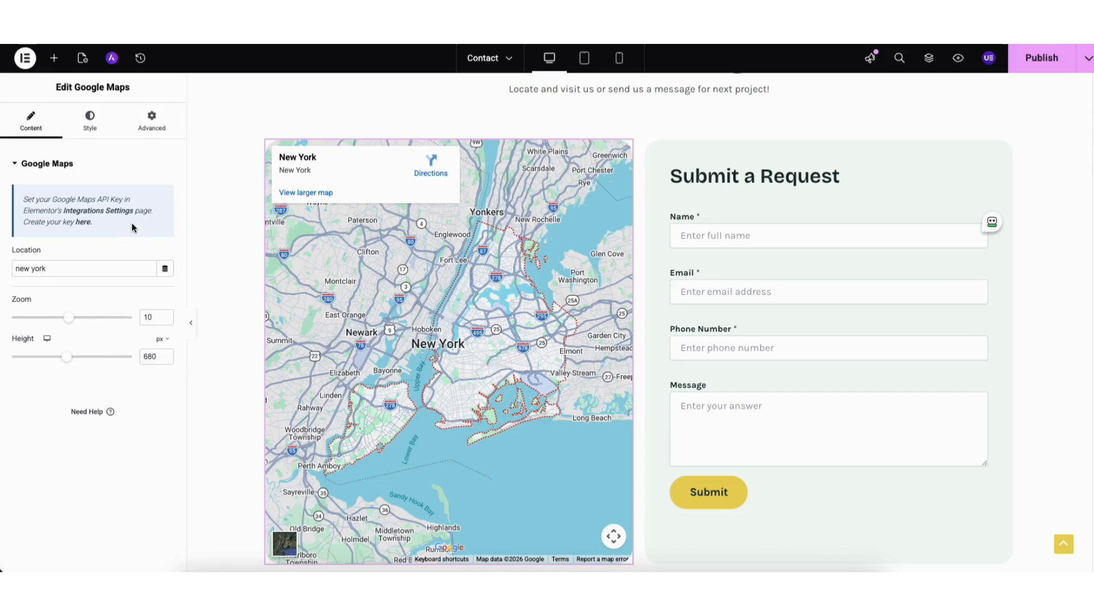
# Open Elementor's Integrations settings and activate the API key field for the Google Maps Embed API.
pyautogui.click(103, 215)
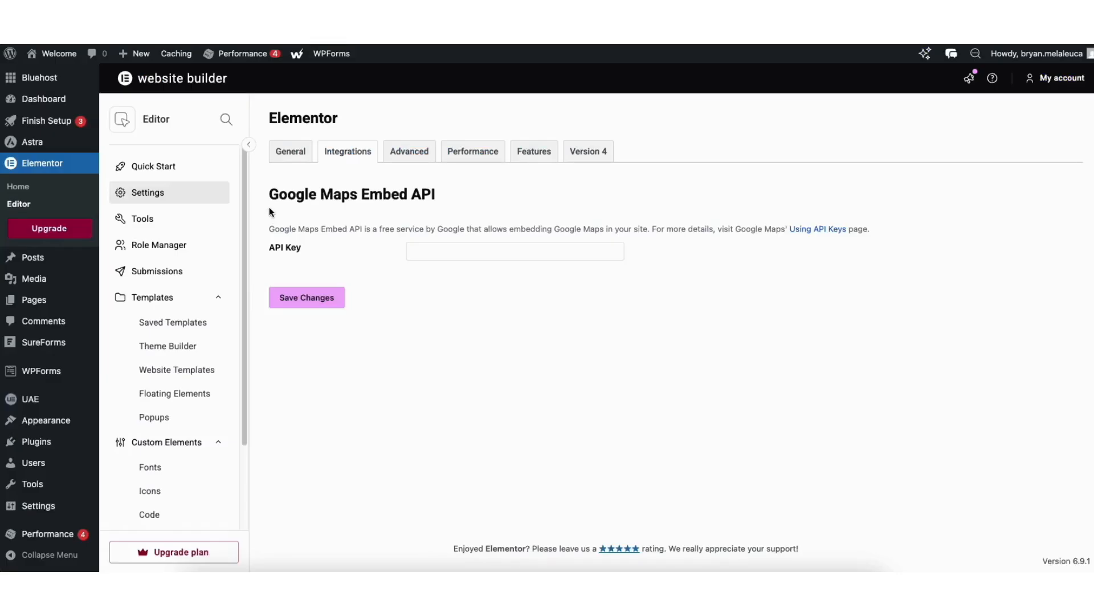
pyautogui.click(428, 252)
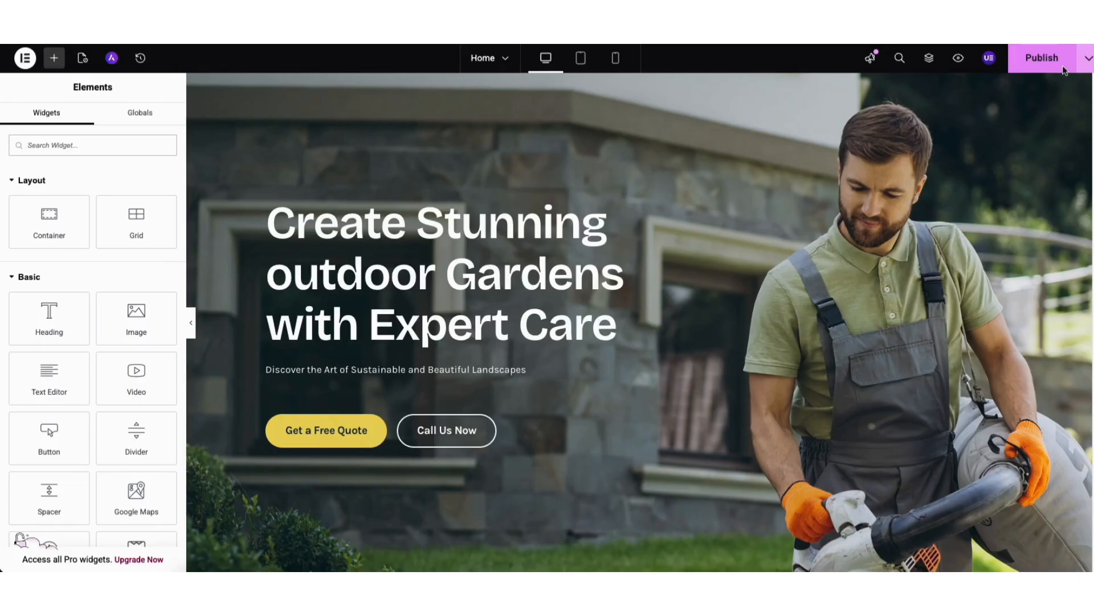
pyautogui.click(1087, 63)
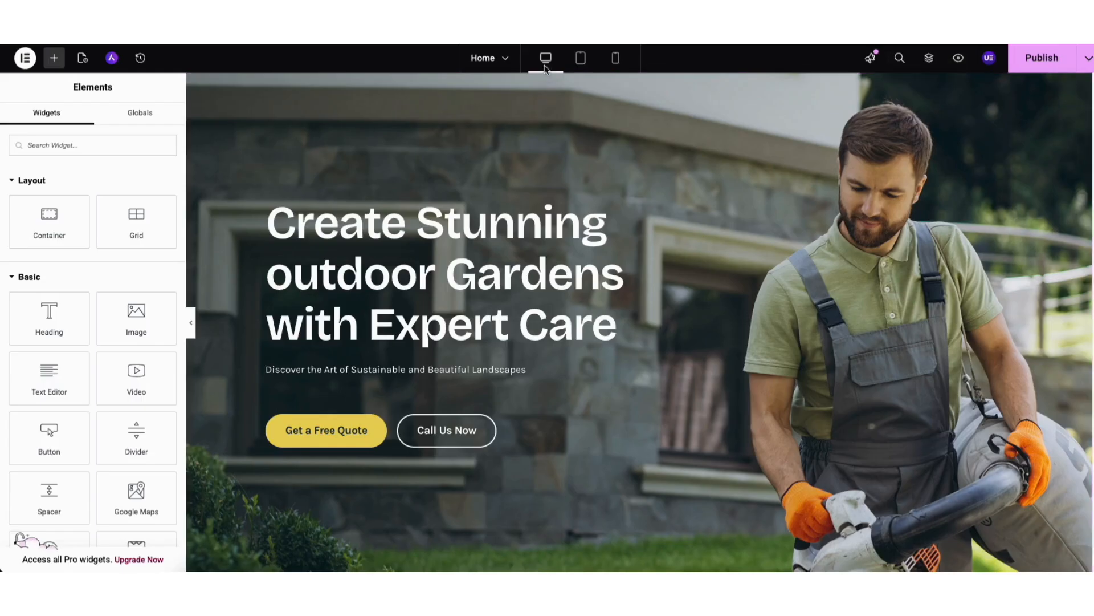
# Preview the Home page in tablet and mobile layouts, and return to the desktop view.
pyautogui.click(581, 58)
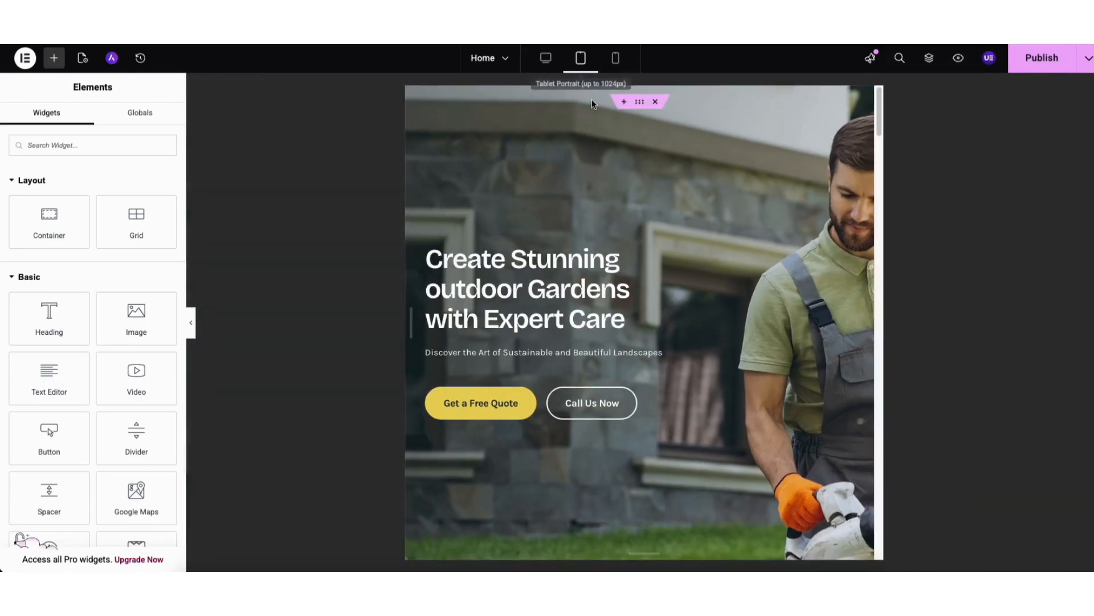
pyautogui.click(616, 58)
pyautogui.moveTo(752, 108)
pyautogui.mouseDown()
pyautogui.moveTo(751, 140)
pyautogui.moveTo(750, 99)
pyautogui.mouseUp()
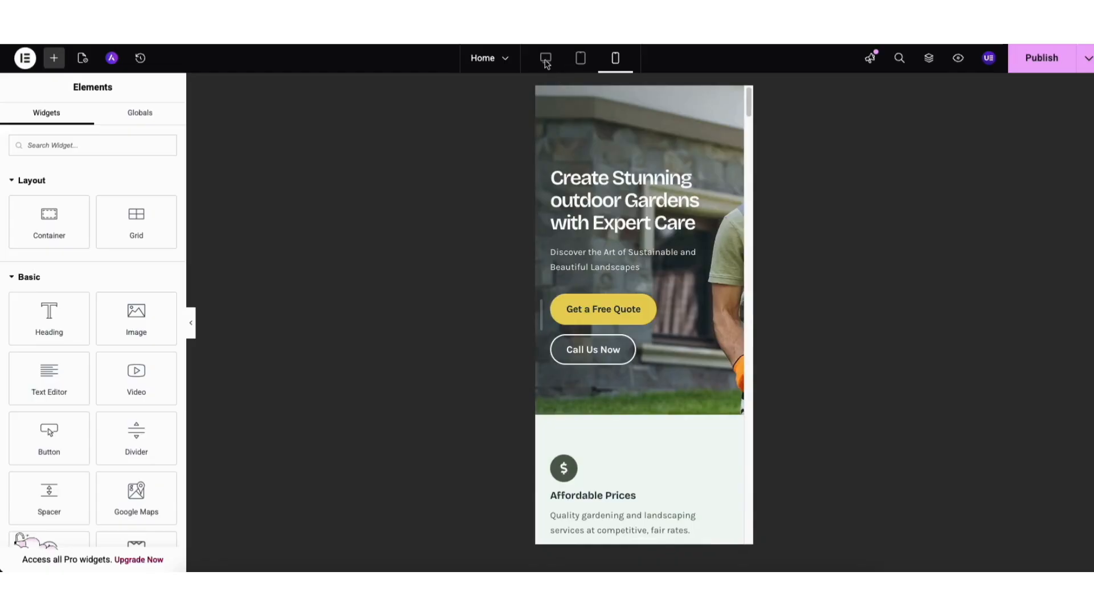
pyautogui.click(547, 61)
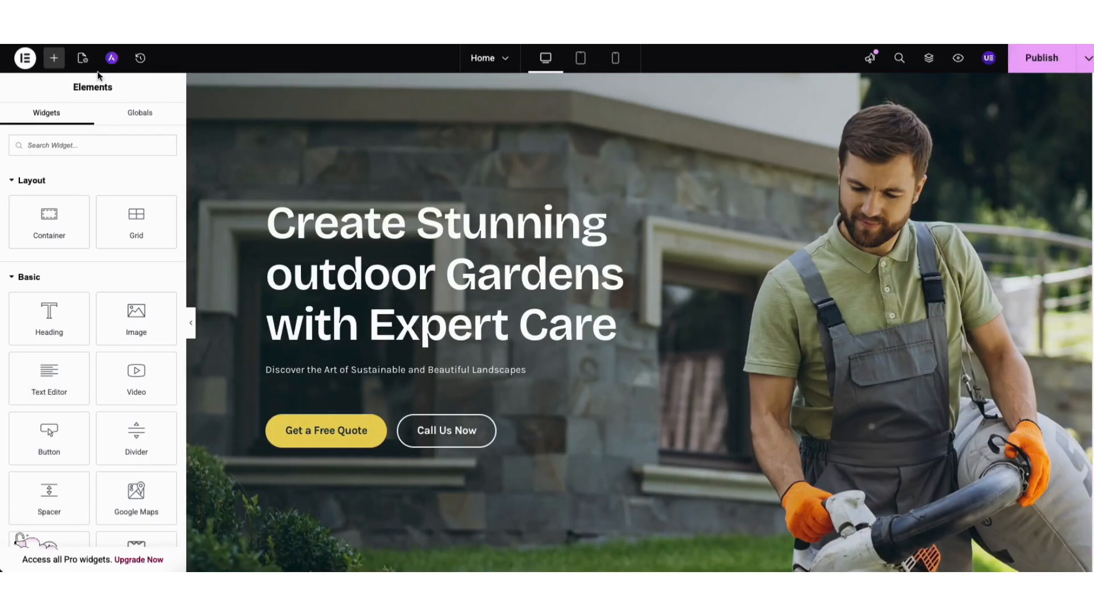
# Exit the Elementor editor to WordPress, go to the Pages list and start a new blank page.
pyautogui.click(27, 57)
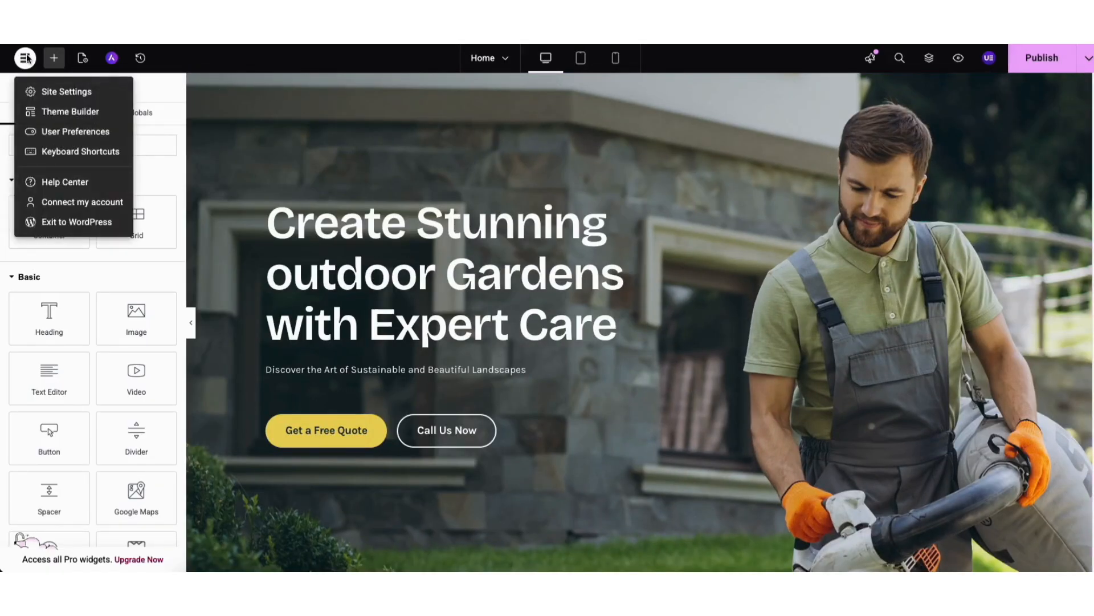
pyautogui.click(62, 221)
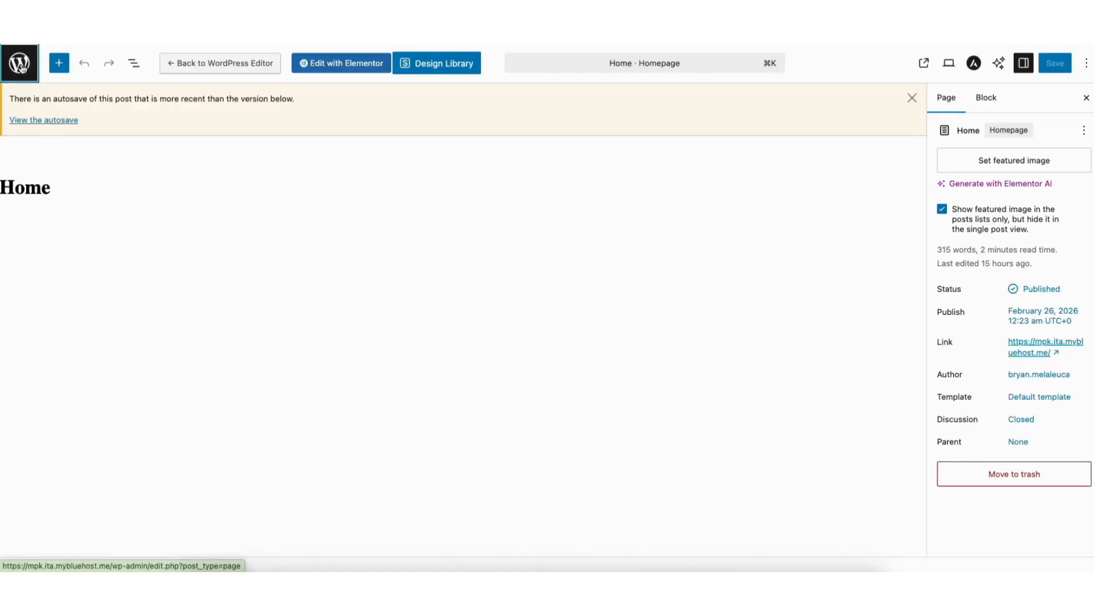
pyautogui.click(21, 65)
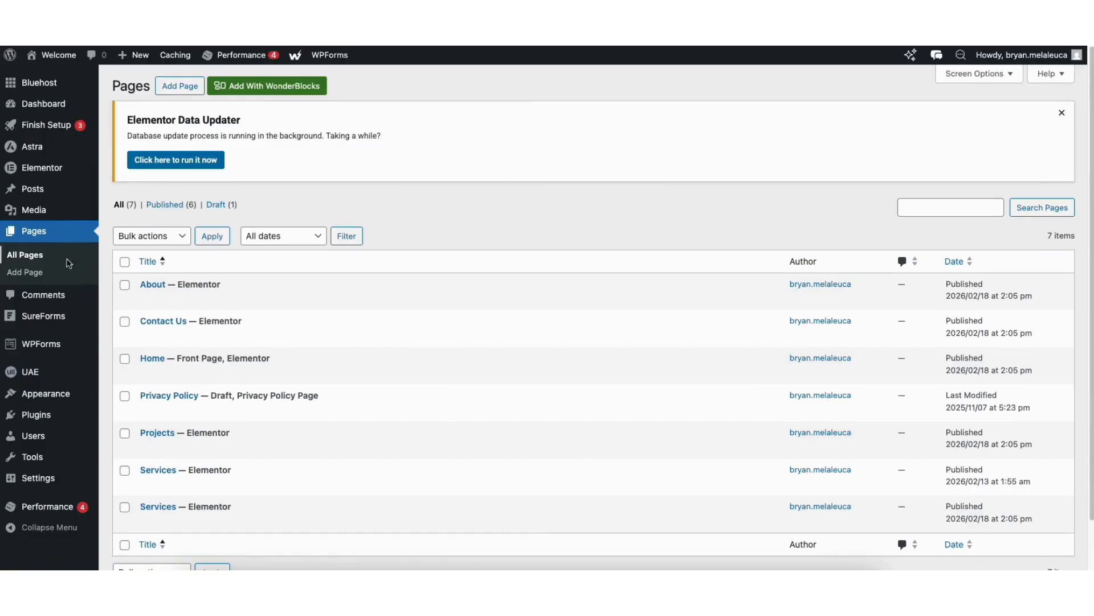
pyautogui.click(20, 276)
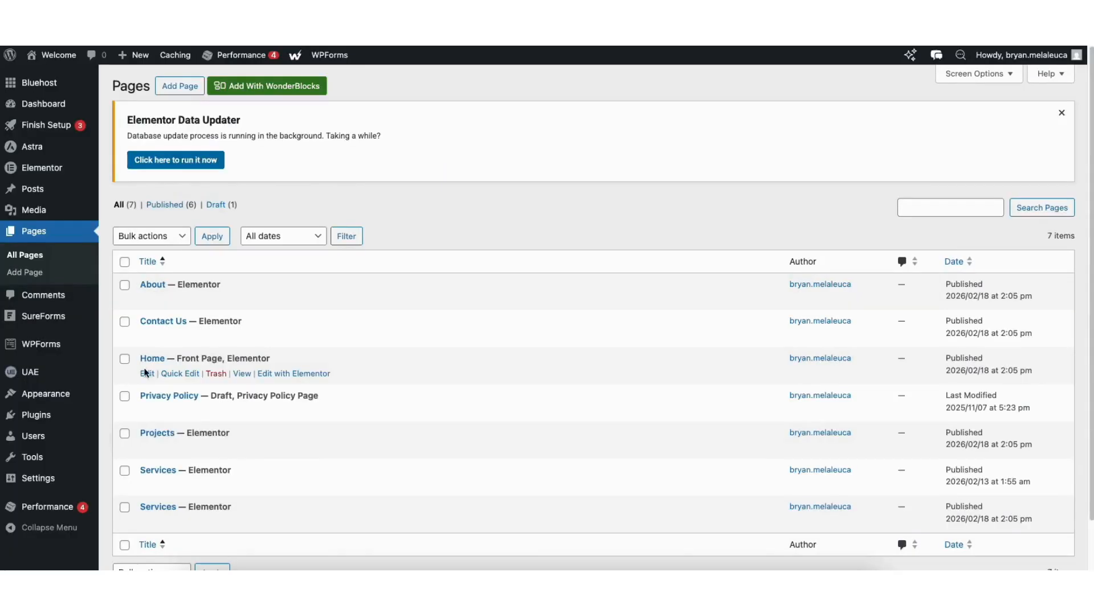
# Open the site's menu management page and choose Main Menu as the menu to edit.
pyautogui.moveTo(51, 393)
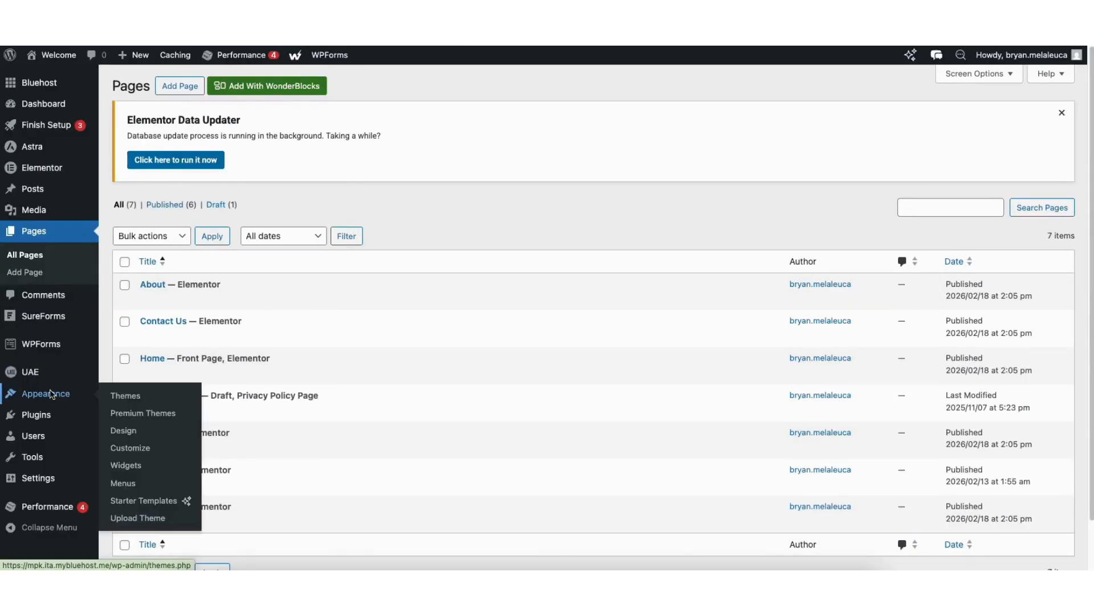
pyautogui.click(123, 483)
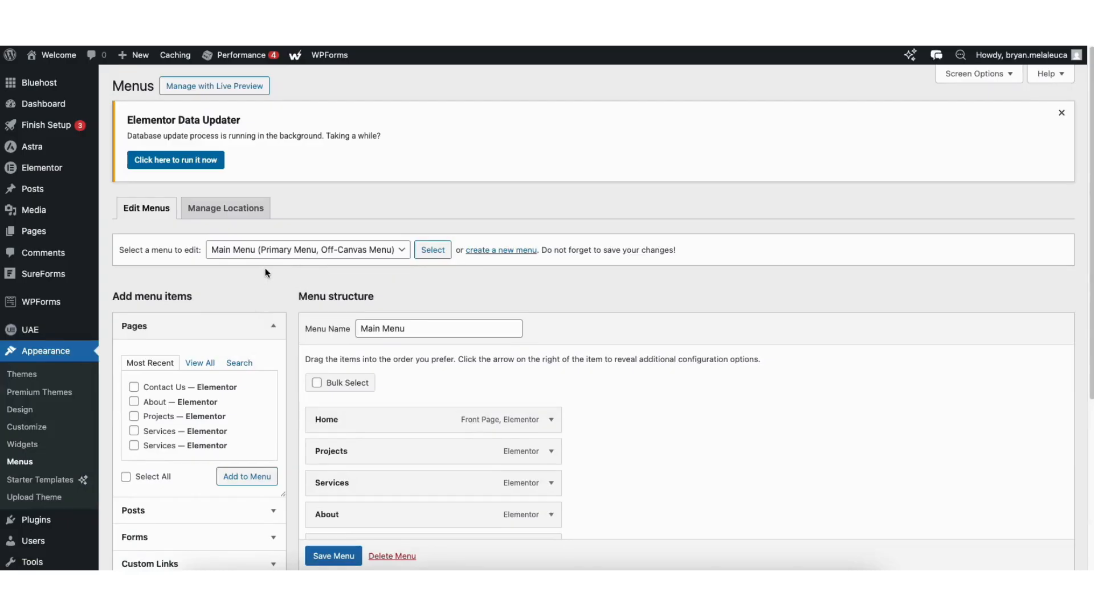
pyautogui.click(268, 250)
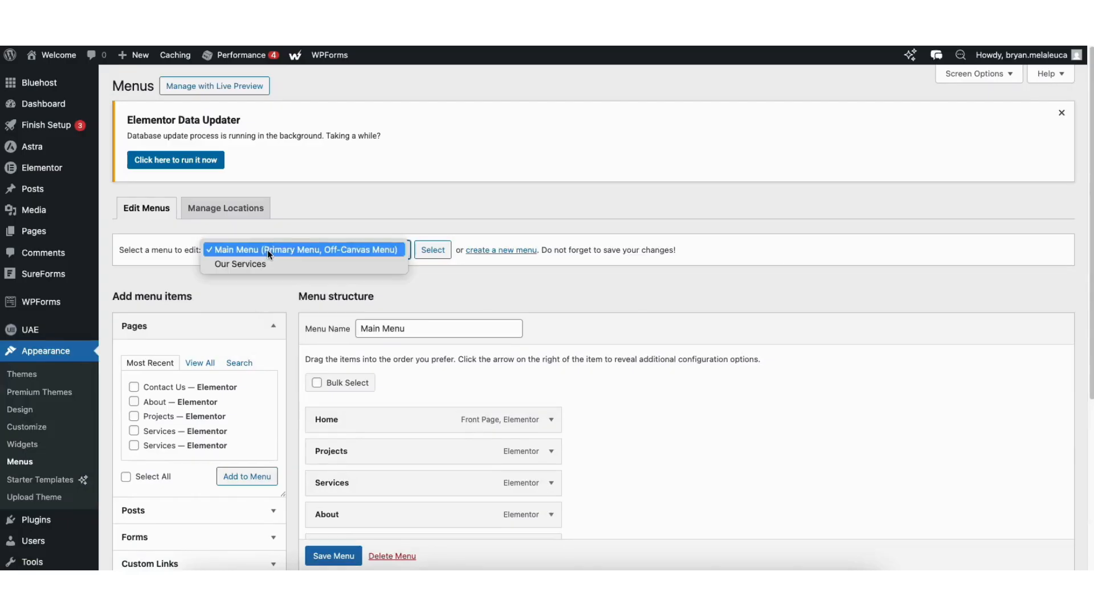
pyautogui.click(310, 248)
pyautogui.scroll(-3, 926, 200)
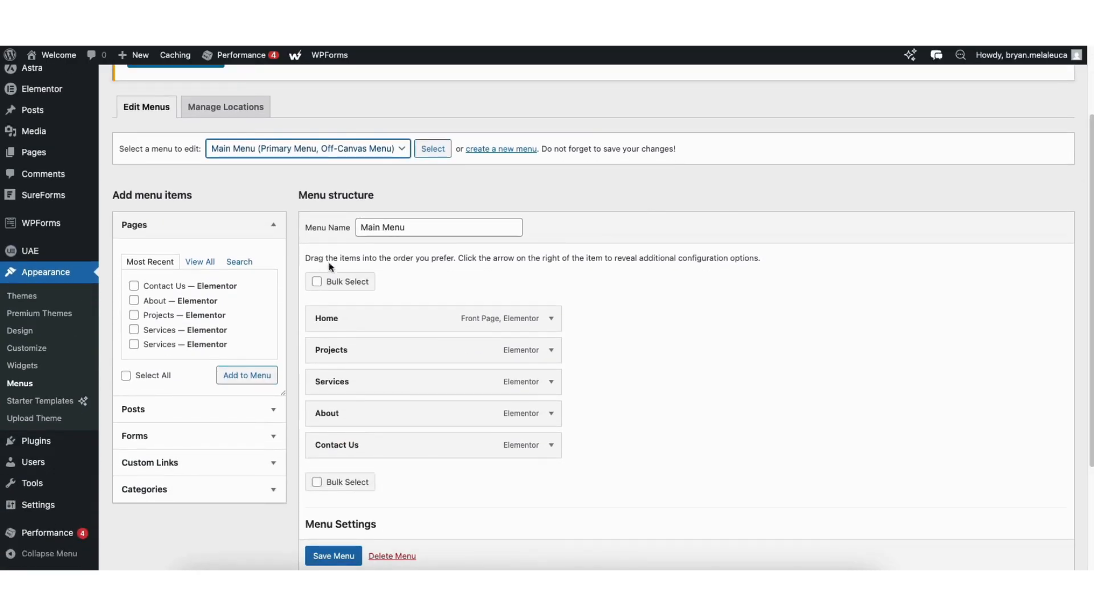
# Add the About page to Main Menu and nest this new entry as a sub item under Contact Us.
pyautogui.click(134, 300)
pyautogui.click(242, 374)
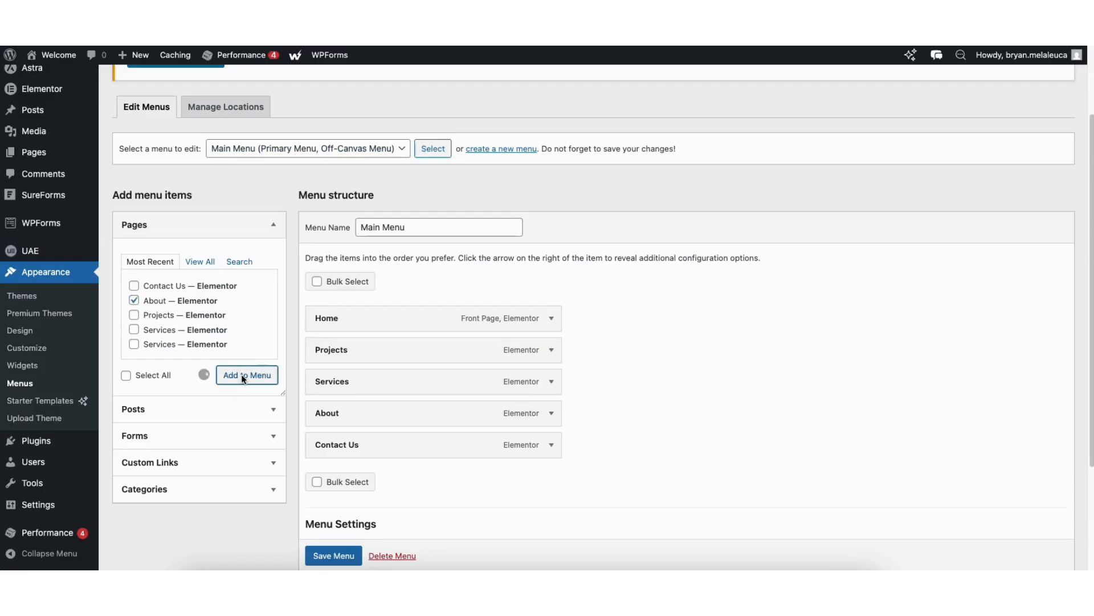
pyautogui.moveTo(335, 477); pyautogui.dragTo(402, 477)
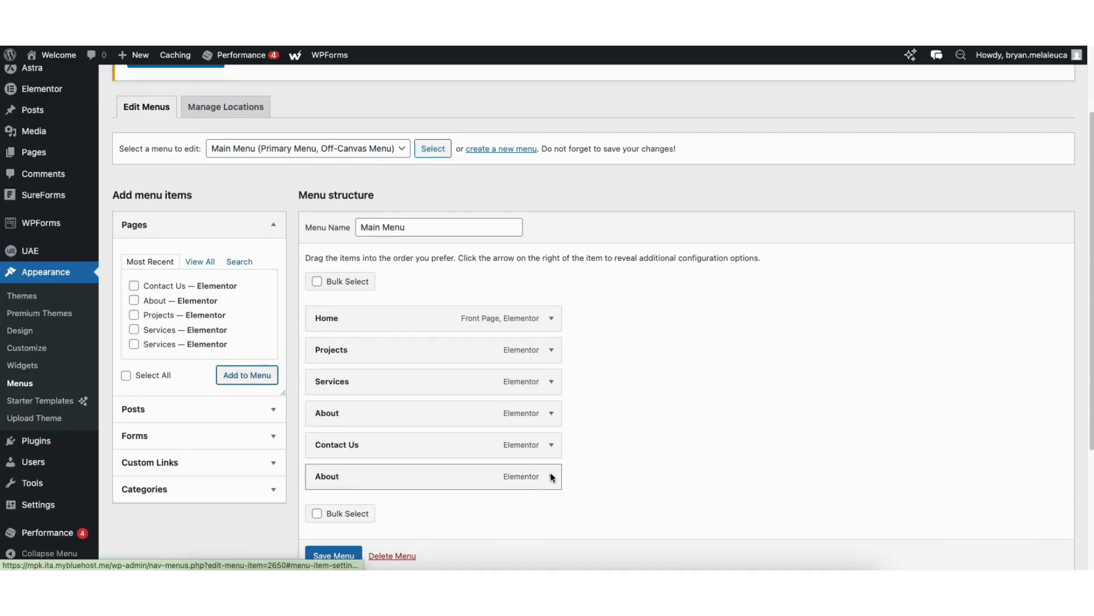
pyautogui.moveTo(394, 473); pyautogui.dragTo(425, 462)
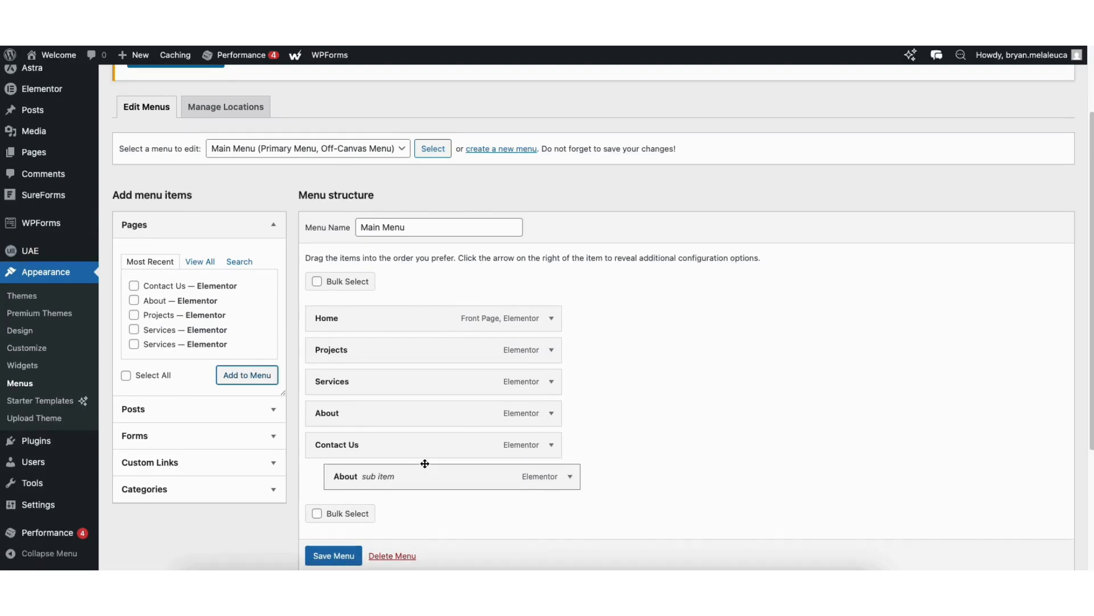
# Examine the Contact Us menu item's navigation label and its move and remove options, and collapse the item.
pyautogui.click(551, 445)
pyautogui.moveTo(323, 487); pyautogui.dragTo(398, 493)
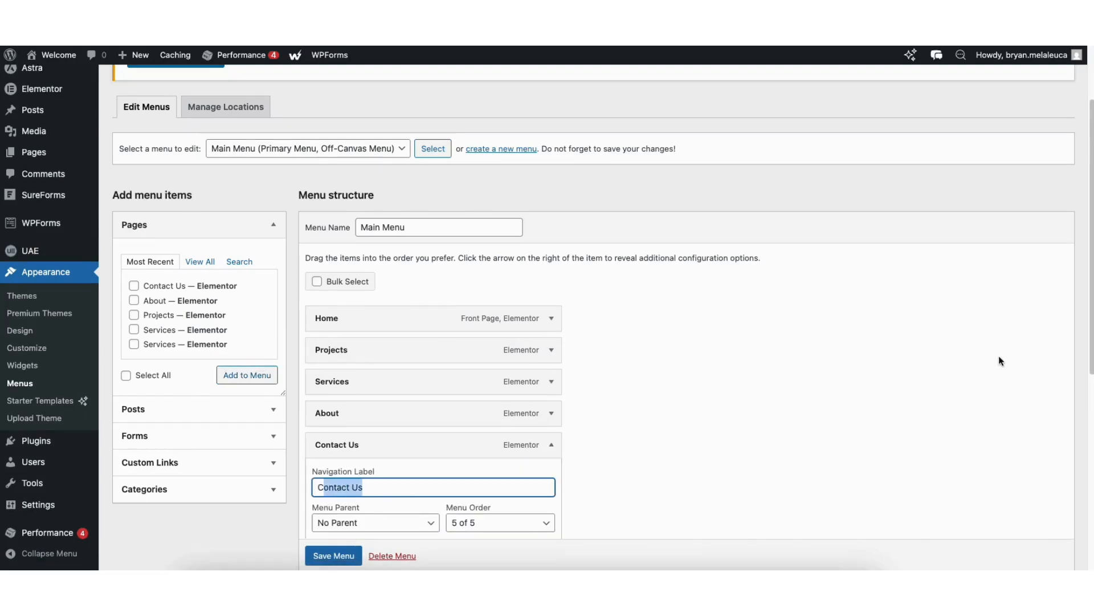
pyautogui.scroll(-5, 1075, 320)
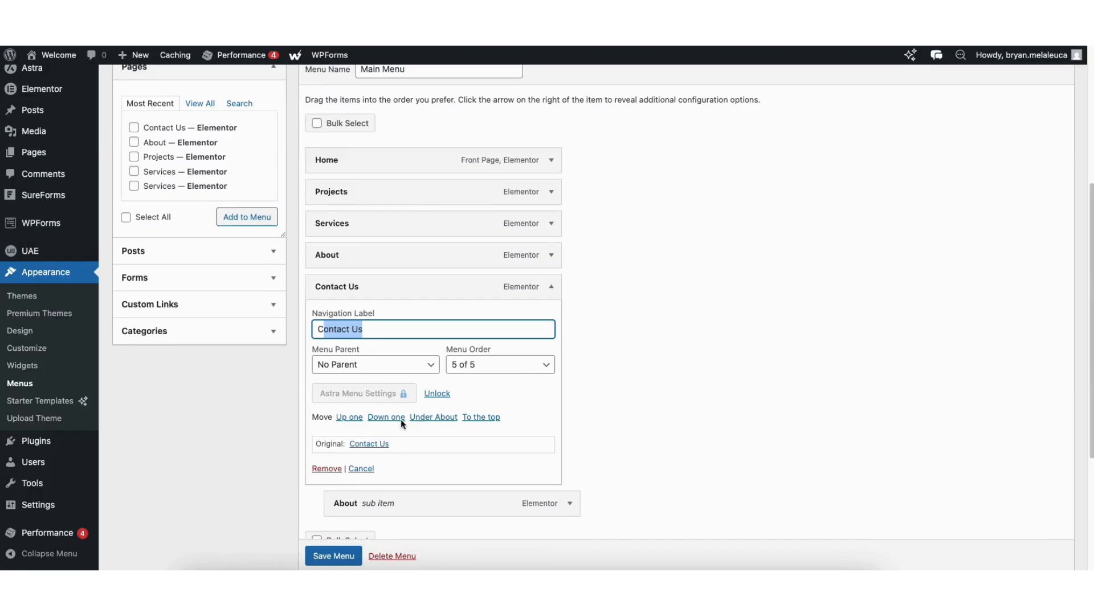
pyautogui.click(551, 286)
pyautogui.moveTo(355, 317)
pyautogui.mouseDown()
pyautogui.moveTo(332, 317)
pyautogui.moveTo(358, 318)
pyautogui.mouseUp()
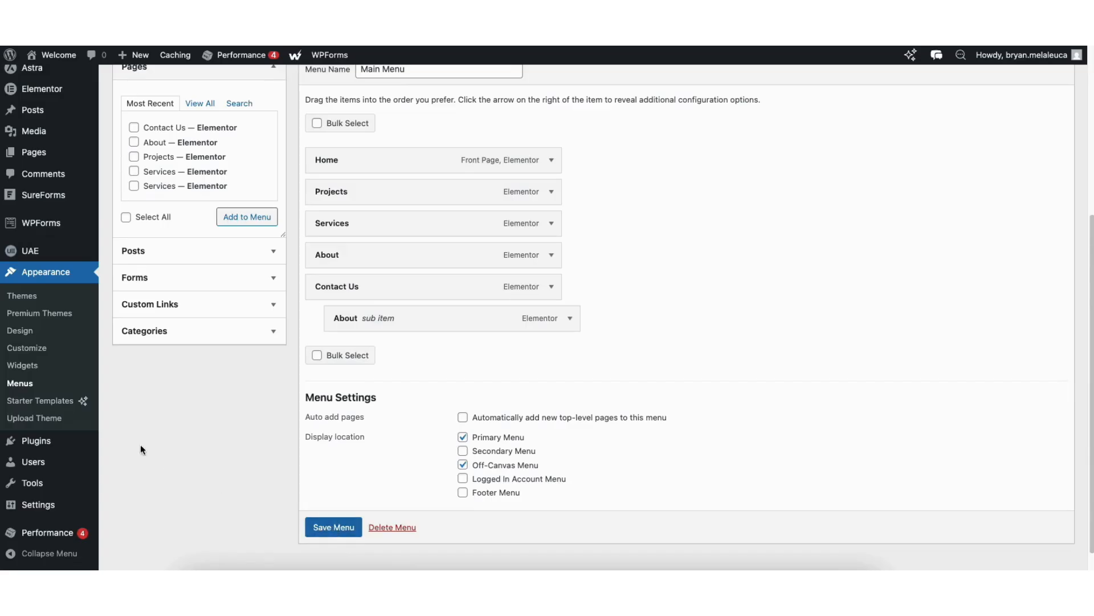
# Open the page for adding plugins and browse the popular plugins.
pyautogui.moveTo(56, 447)
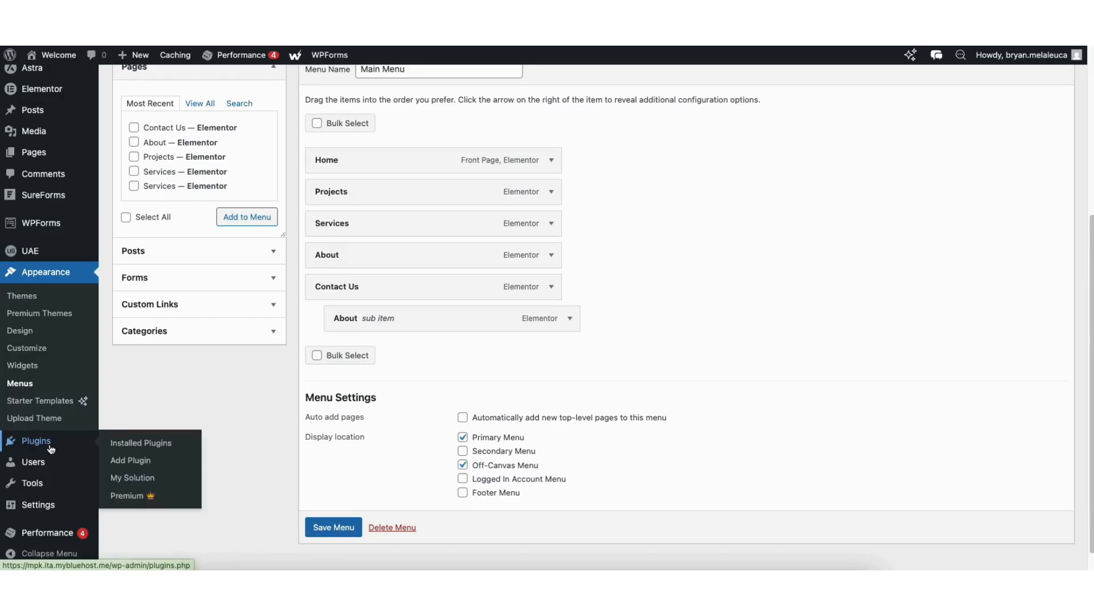
pyautogui.click(127, 464)
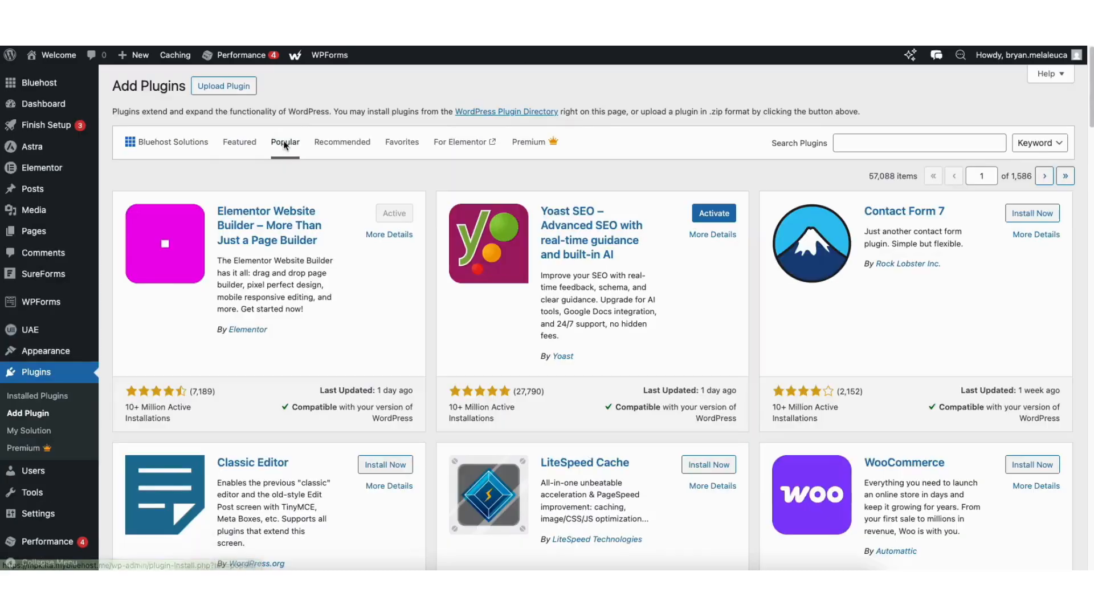
pyautogui.scroll(-1, 1091, 72)
pyautogui.moveTo(1091, 72); pyautogui.dragTo(1091, 366)
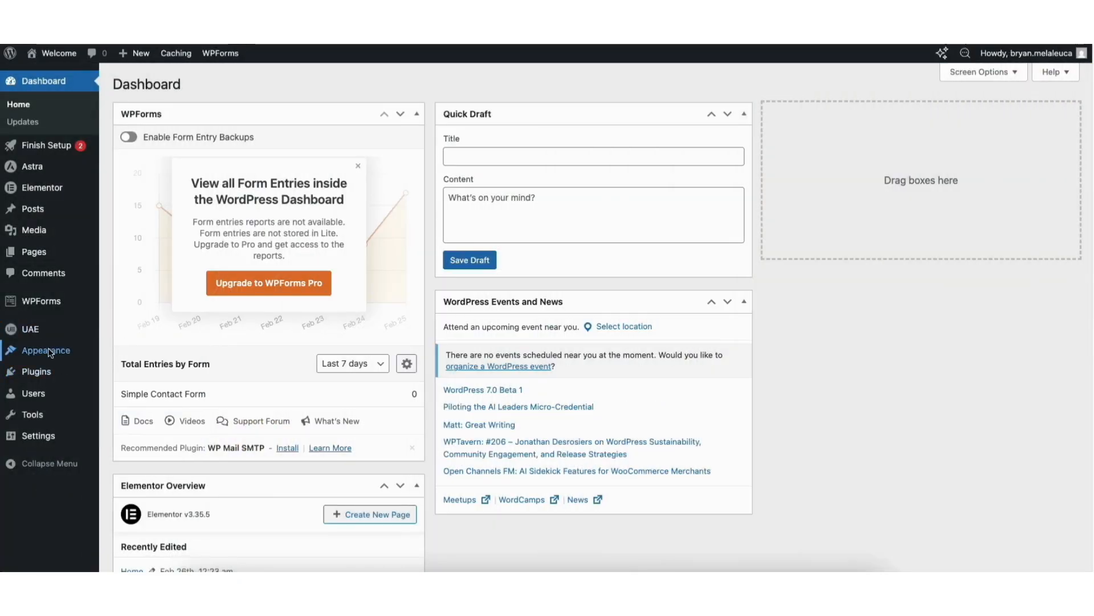
# Open the theme Customizer and examine the header's logo, Primary Menu and Button elements.
pyautogui.moveTo(49, 353)
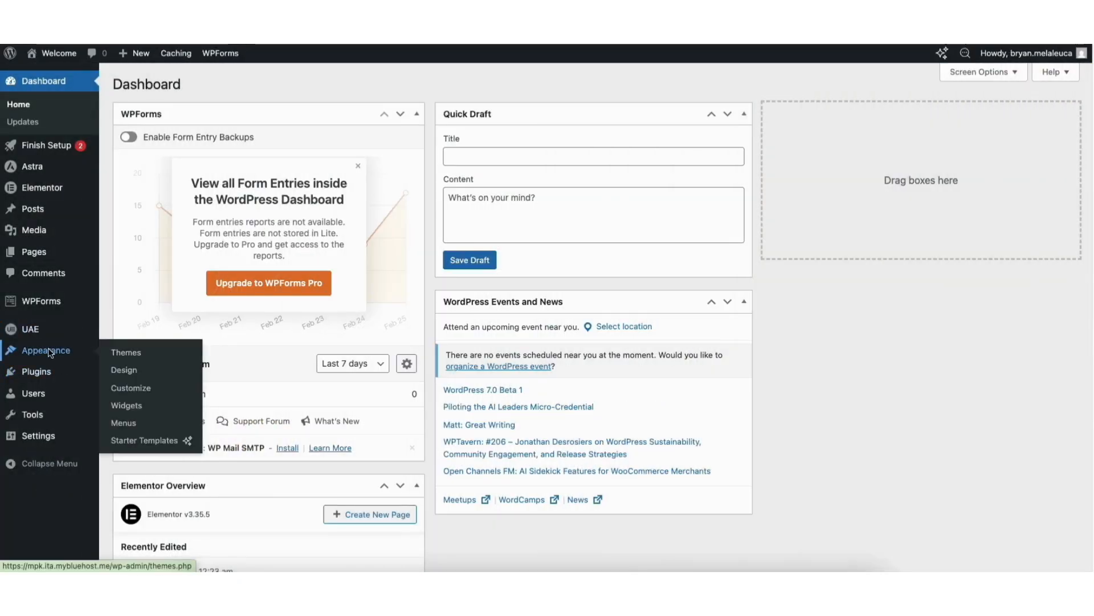
pyautogui.click(127, 387)
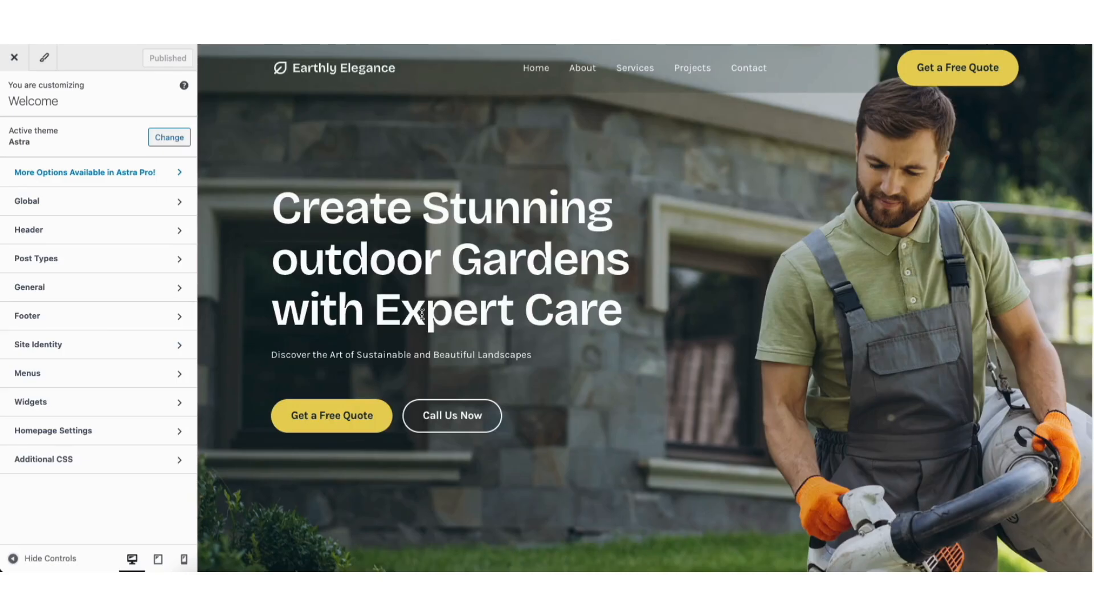
pyautogui.click(280, 68)
pyautogui.click(525, 58)
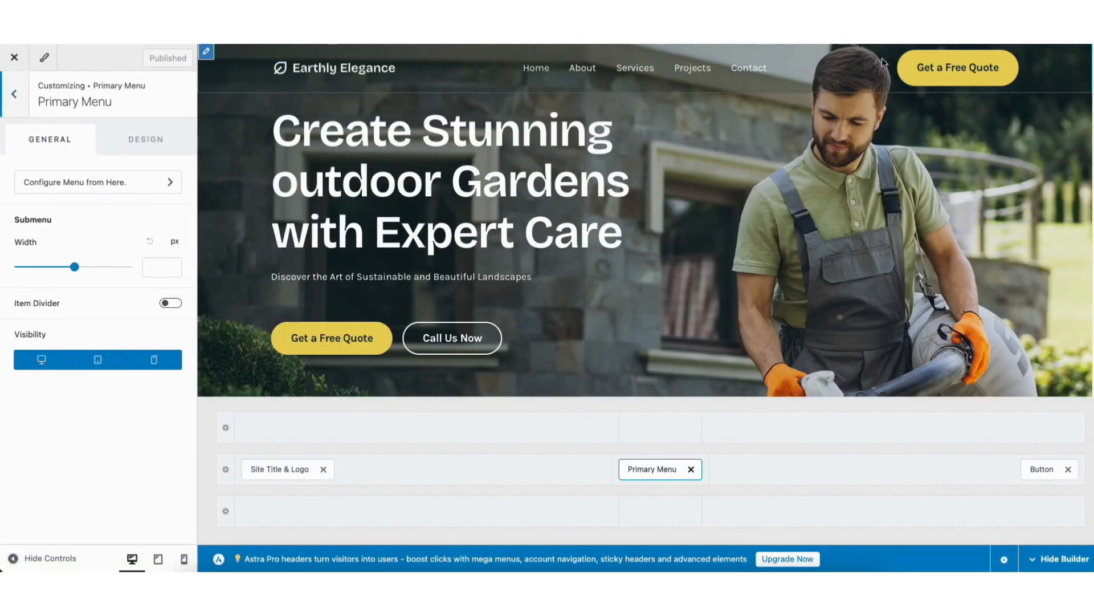
pyautogui.click(905, 58)
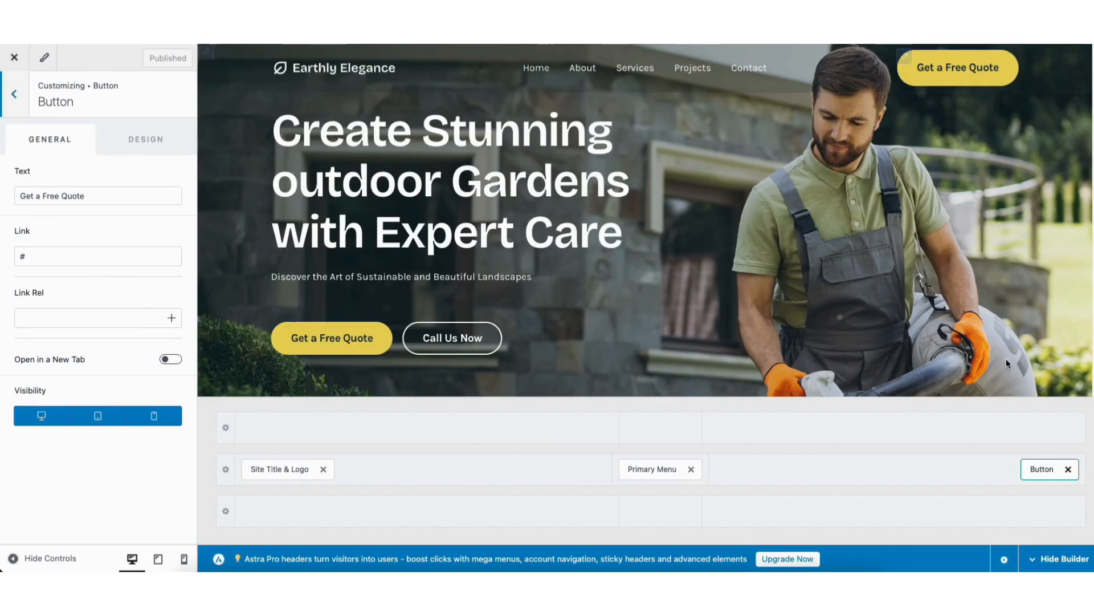
pyautogui.moveTo(1044, 470)
pyautogui.mouseDown()
pyautogui.moveTo(610, 471)
pyautogui.moveTo(1029, 471)
pyautogui.mouseUp()
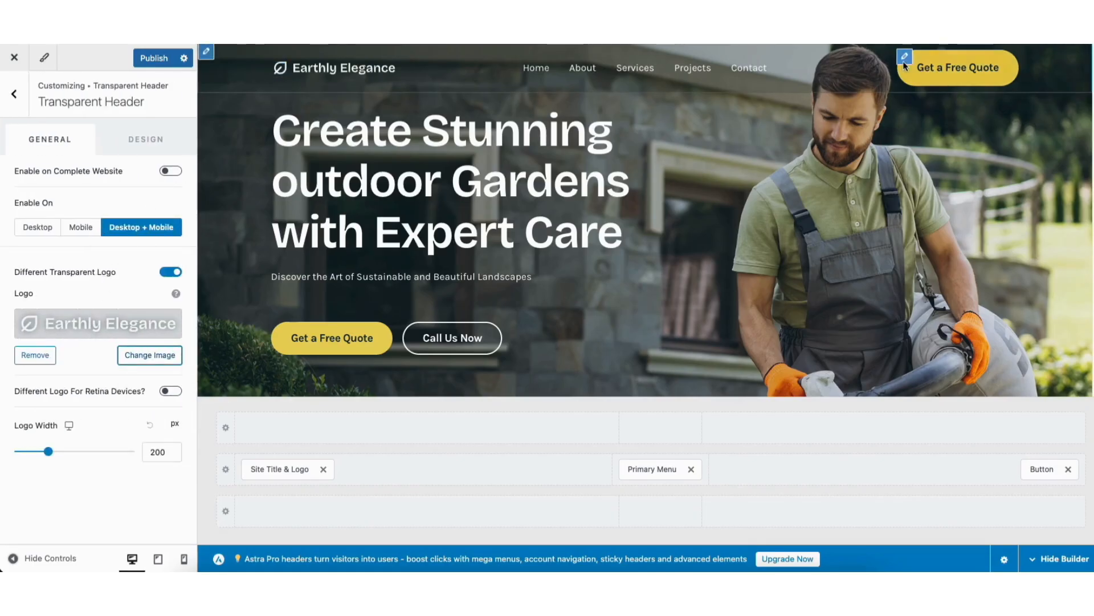
# Open the header button's settings and select its Get a Free Quote text.
pyautogui.click(905, 58)
pyautogui.click(45, 195)
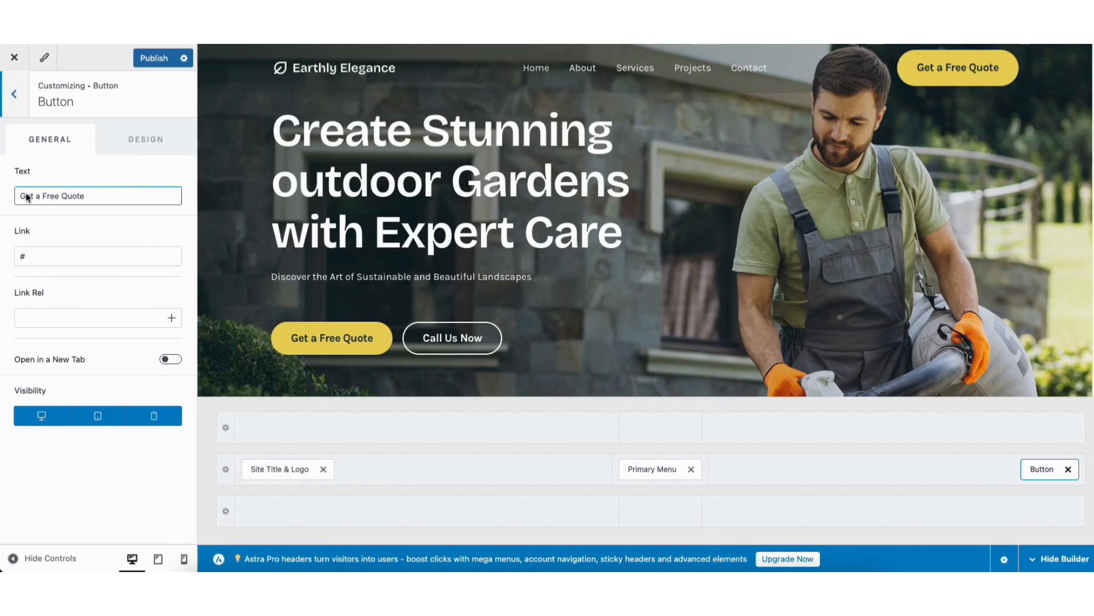
pyautogui.moveTo(21, 197); pyautogui.dragTo(121, 203)
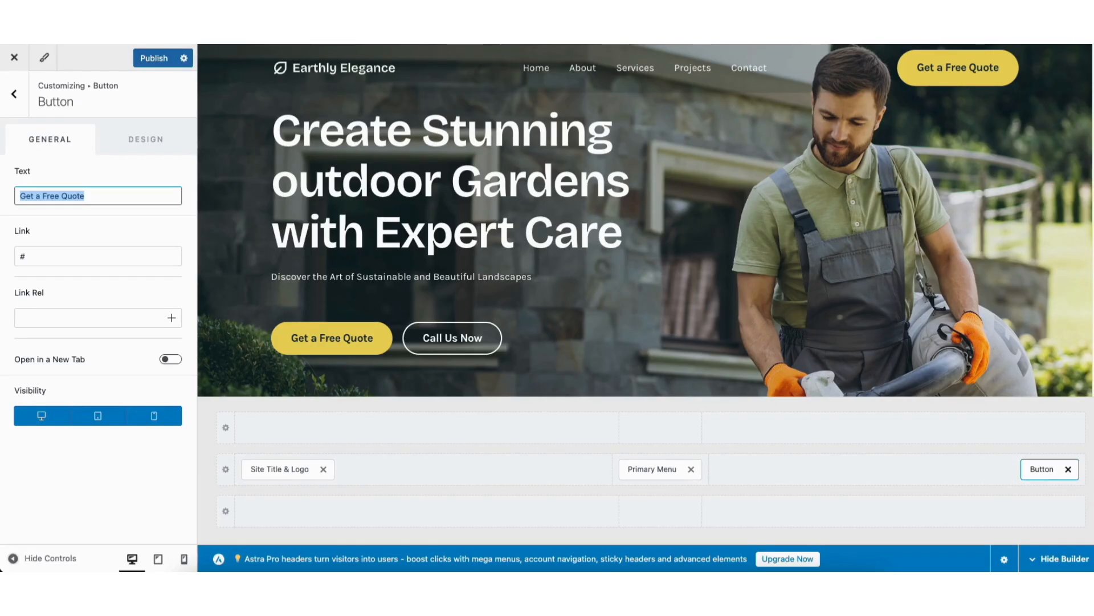
# Look over the homepage down to its footer, and view the Customizer's Site Identity settings.
pyautogui.scroll(-12, 990, 111)
pyautogui.scroll(-10, 726, 256)
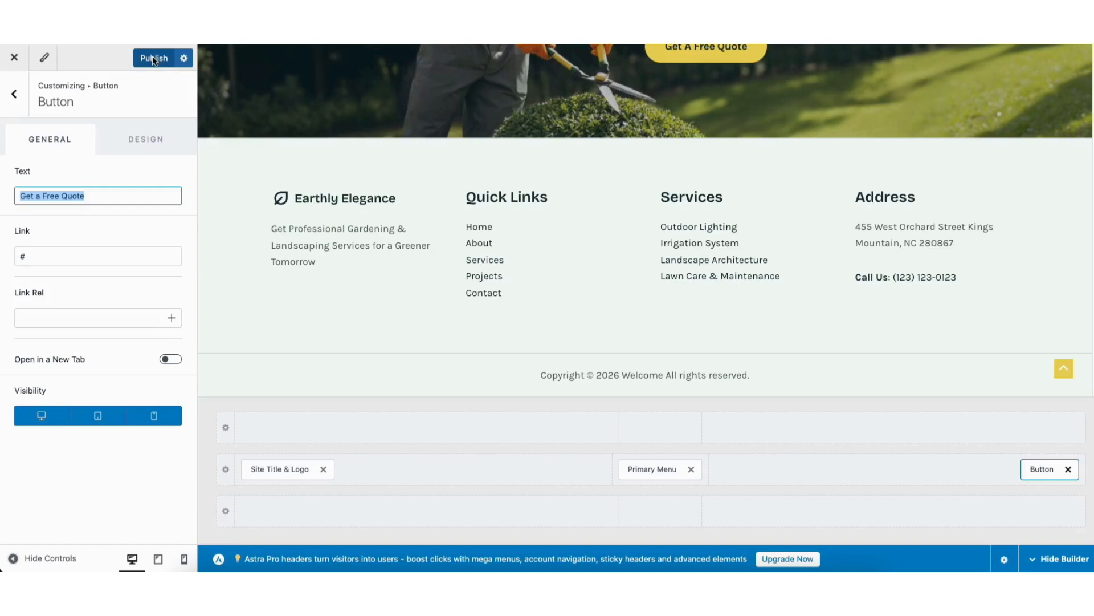
pyautogui.click(11, 94)
pyautogui.click(13, 96)
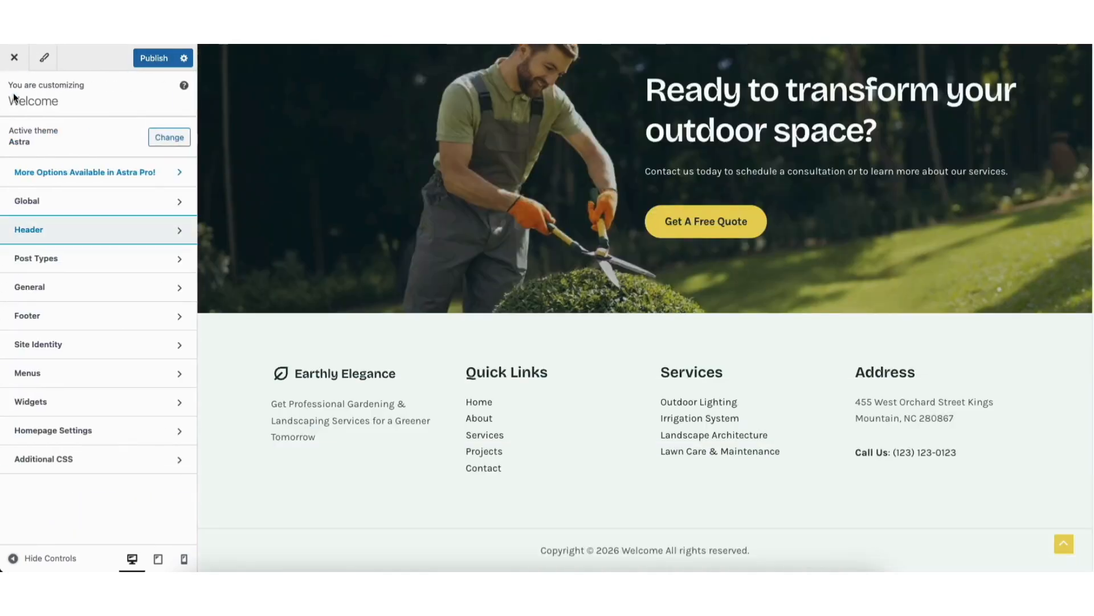
pyautogui.click(79, 348)
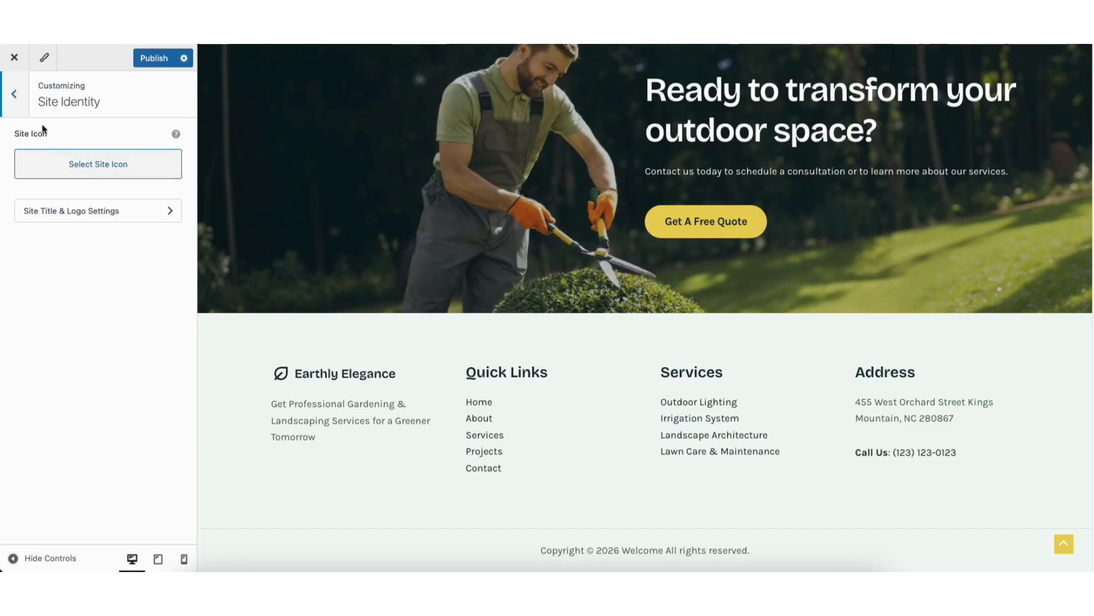
pyautogui.click(14, 94)
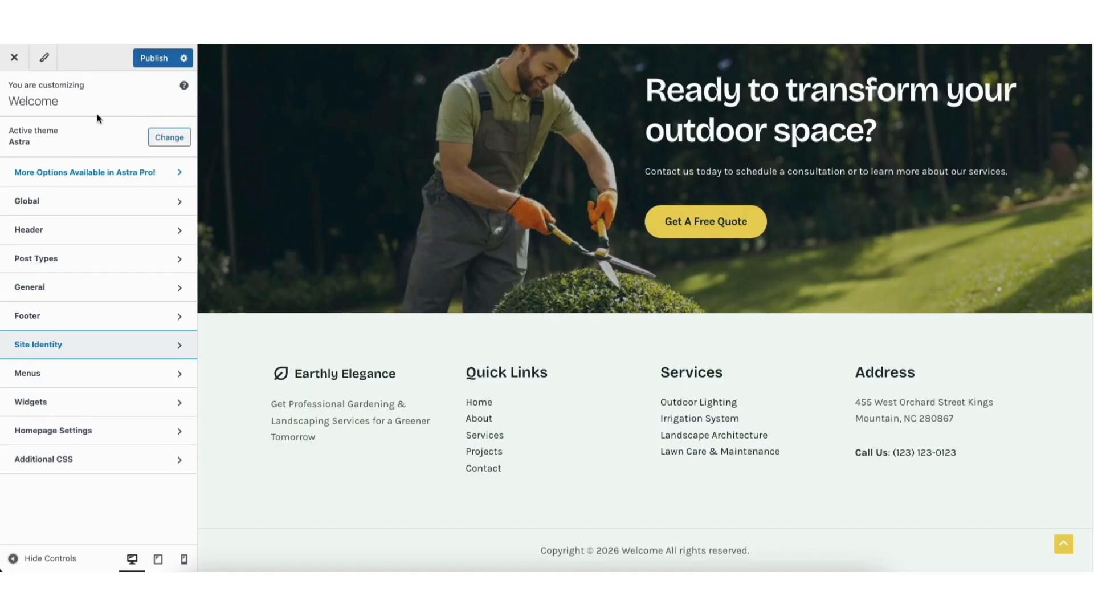
# Examine the Customizer's global color palette and typography settings, and return to the Global options.
pyautogui.click(72, 204)
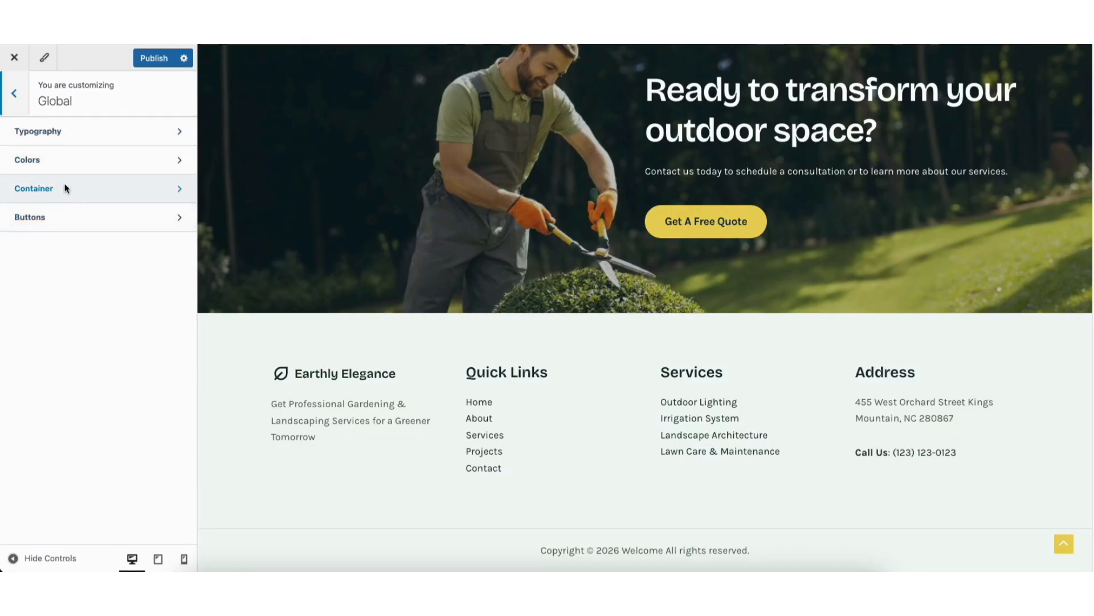
pyautogui.click(74, 165)
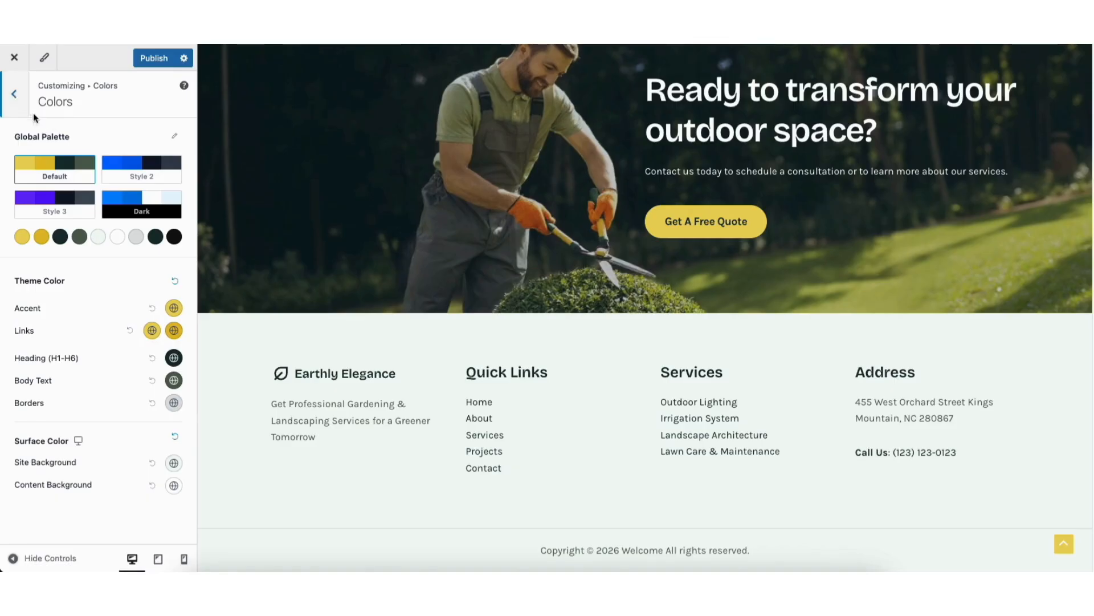
pyautogui.click(14, 94)
pyautogui.click(49, 127)
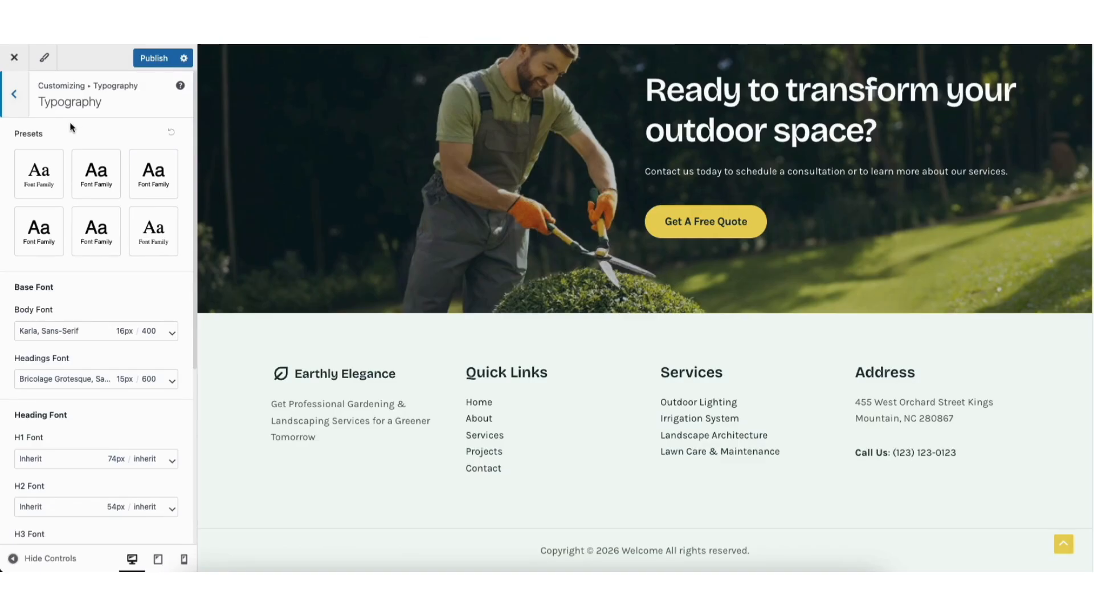
pyautogui.click(16, 94)
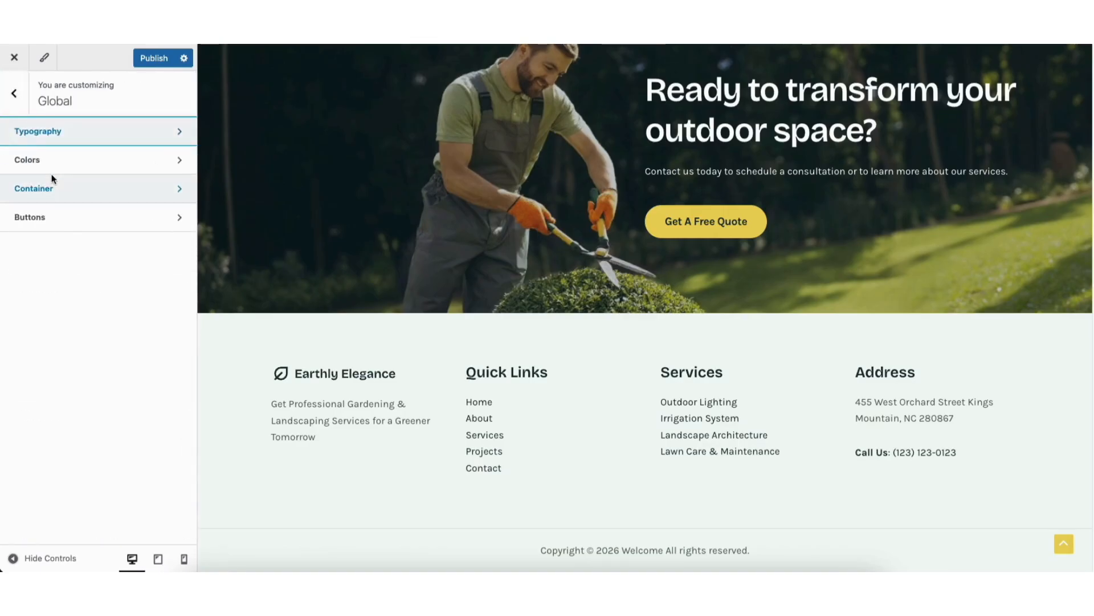
# Open the Customizer's global Buttons settings, and look over the live homepage's hero and About Us sections.
pyautogui.click(46, 211)
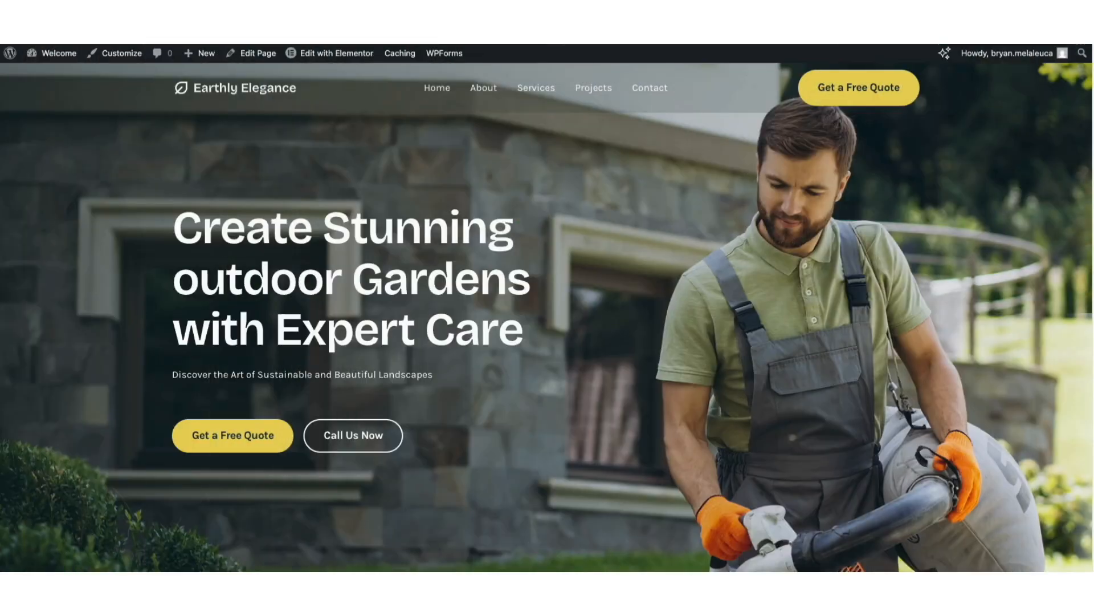
pyautogui.scroll(-16, 547, 320)
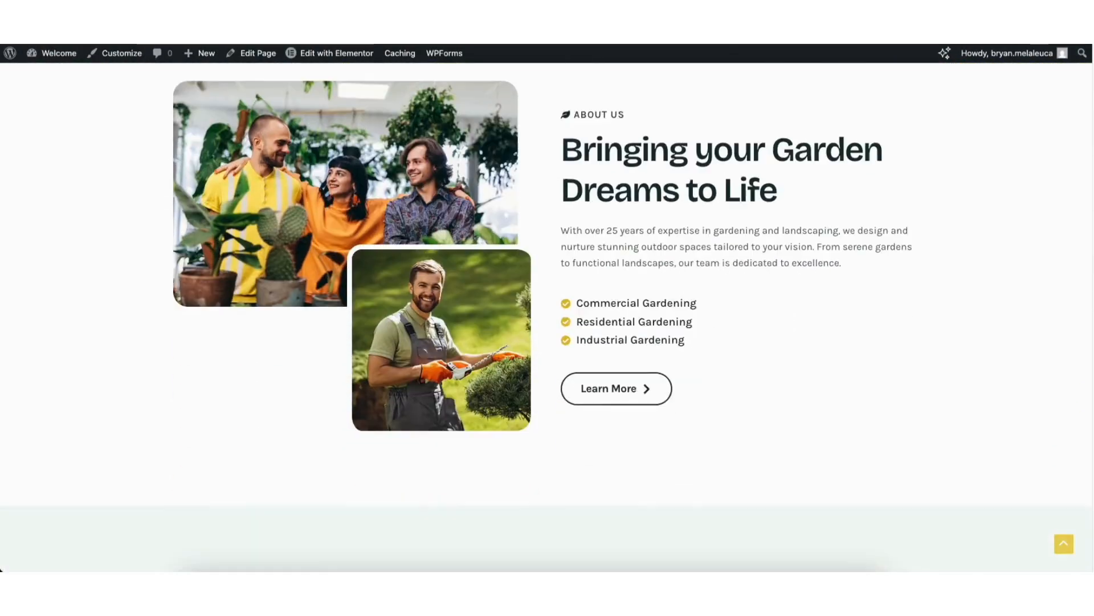
pyautogui.scroll(-4, 547, 319)
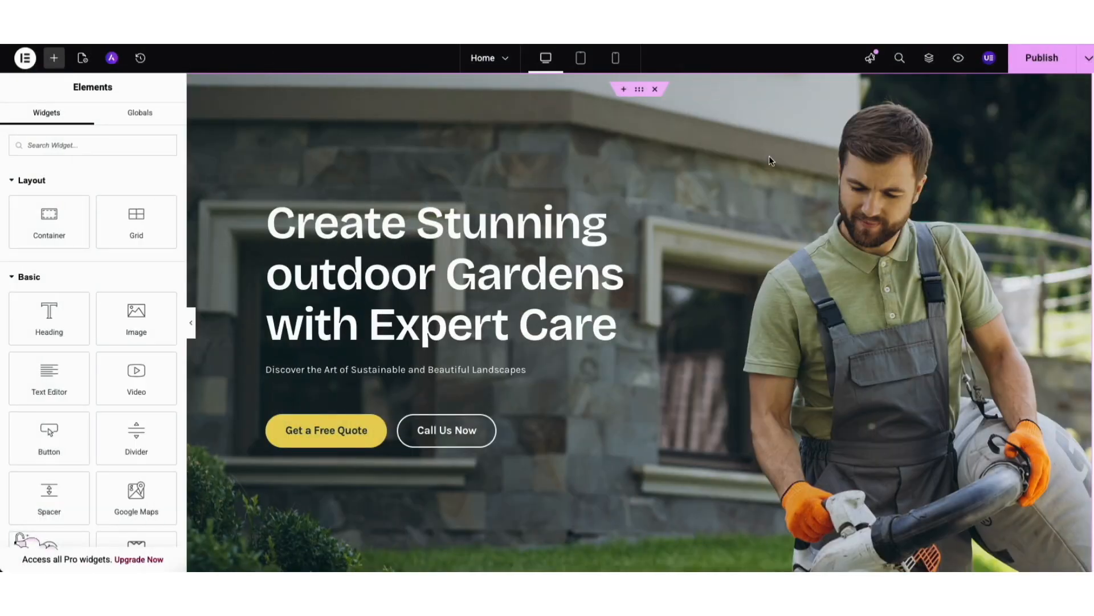
# Publish the Home page in Elementor and preview it from the hero section through the services, projects and testimonials.
pyautogui.click(1037, 59)
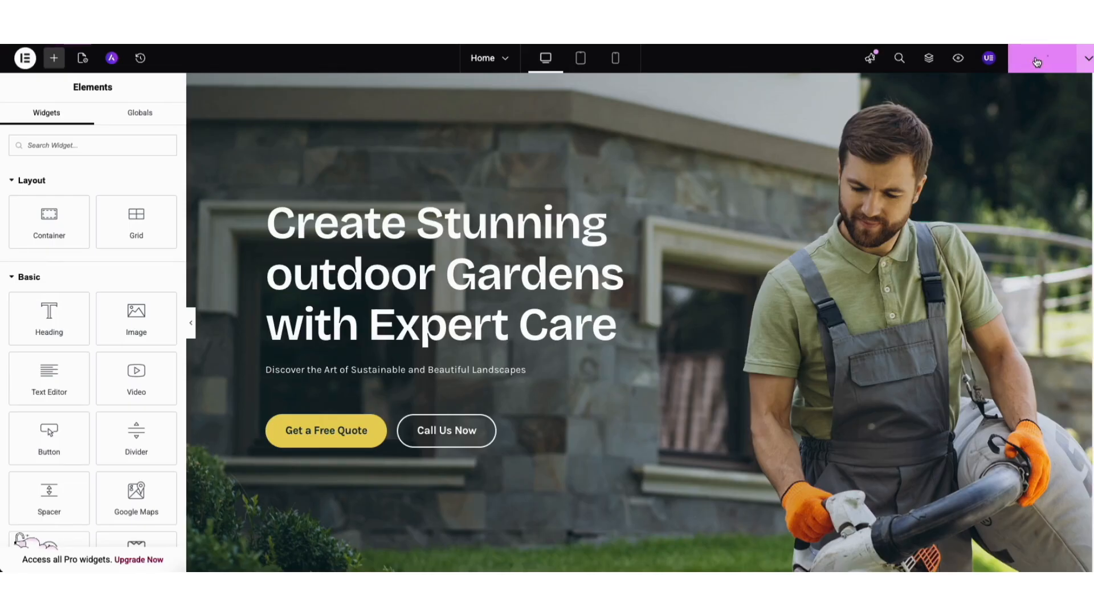
pyautogui.click(960, 60)
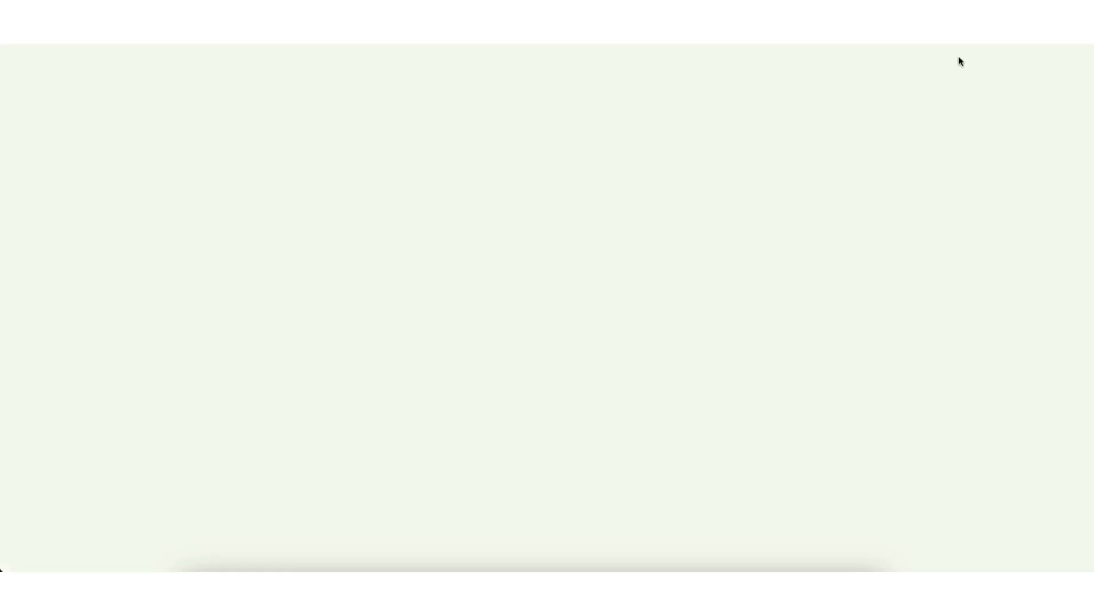
pyautogui.scroll(-1, 1083, 100)
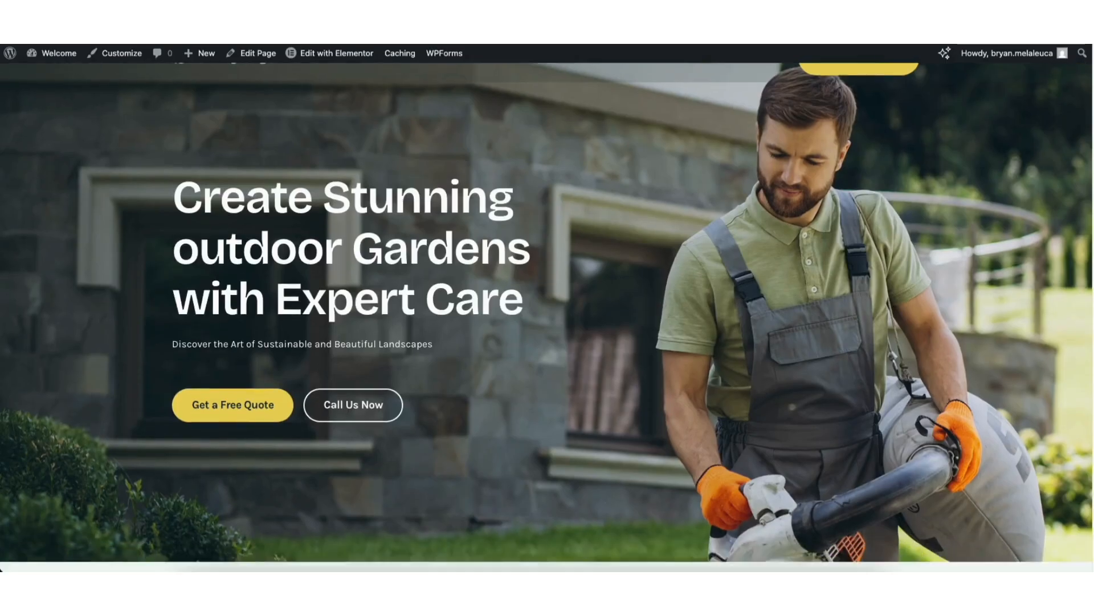
pyautogui.scroll(-9, 547, 317)
pyautogui.scroll(-11, 548, 317)
pyautogui.scroll(-10, 548, 317)
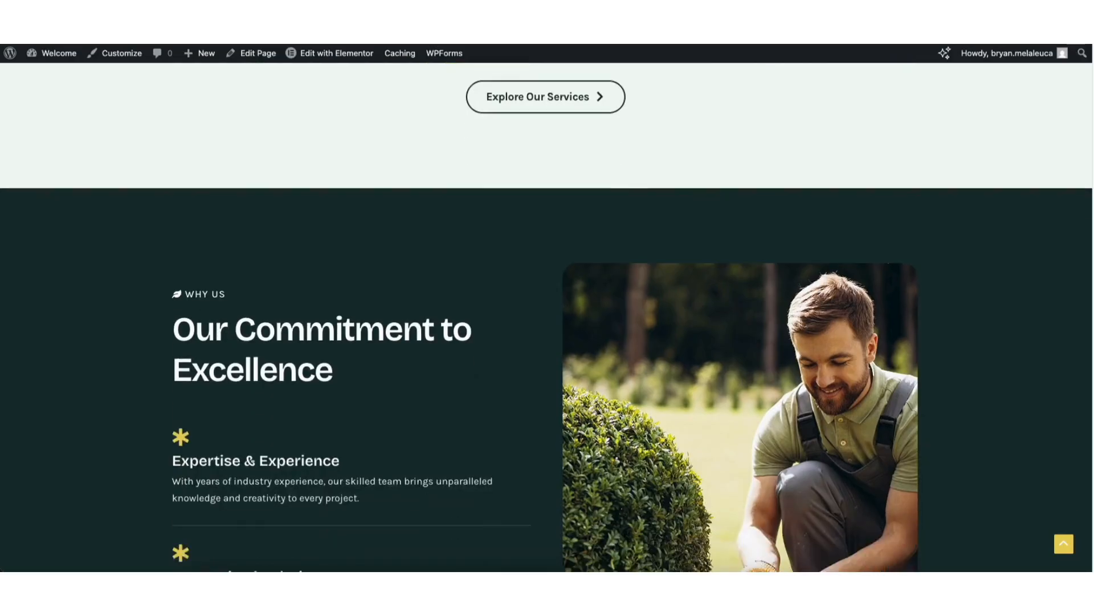
pyautogui.scroll(-11, 1091, 340)
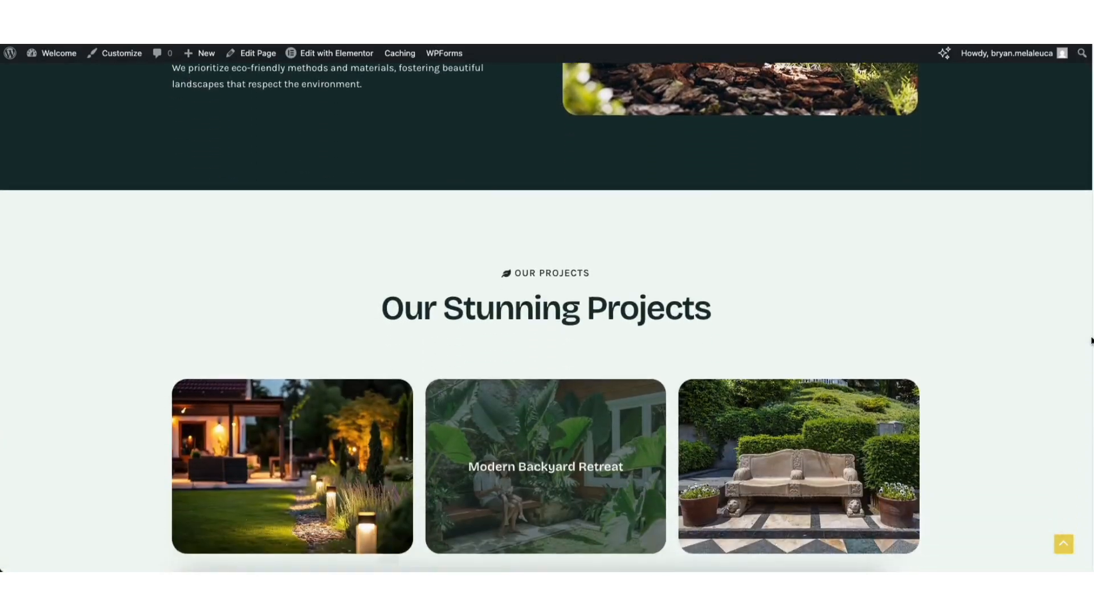
pyautogui.scroll(-10, 1091, 340)
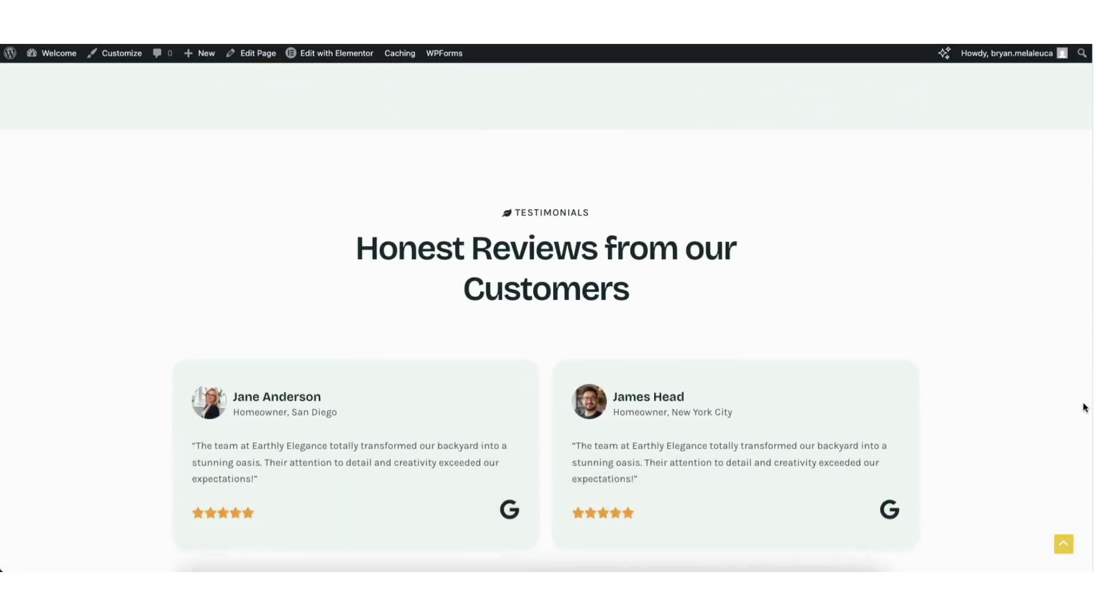
pyautogui.scroll(-4, 1085, 407)
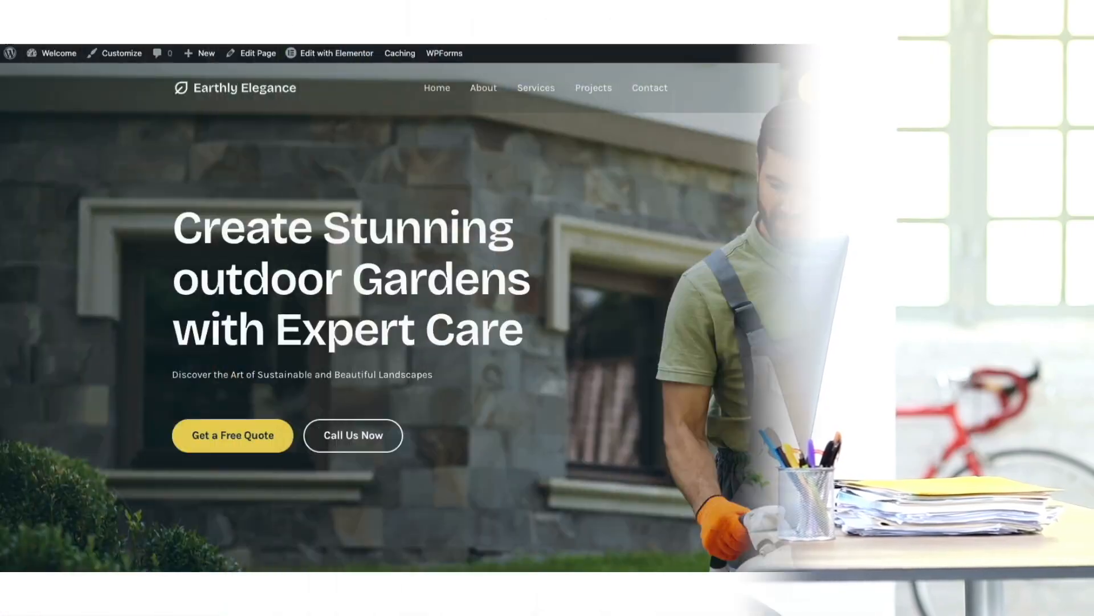
pyautogui.scroll(-11, 547, 316)
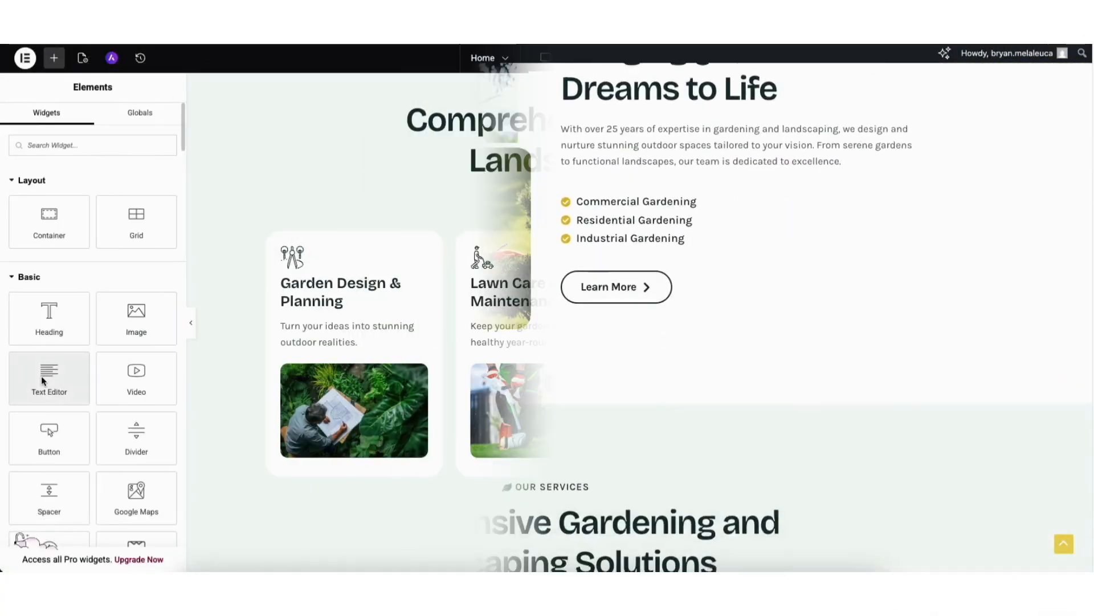
pyautogui.moveTo(41, 375); pyautogui.dragTo(324, 327)
pyautogui.moveTo(625, 184); pyautogui.dragTo(655, 174)
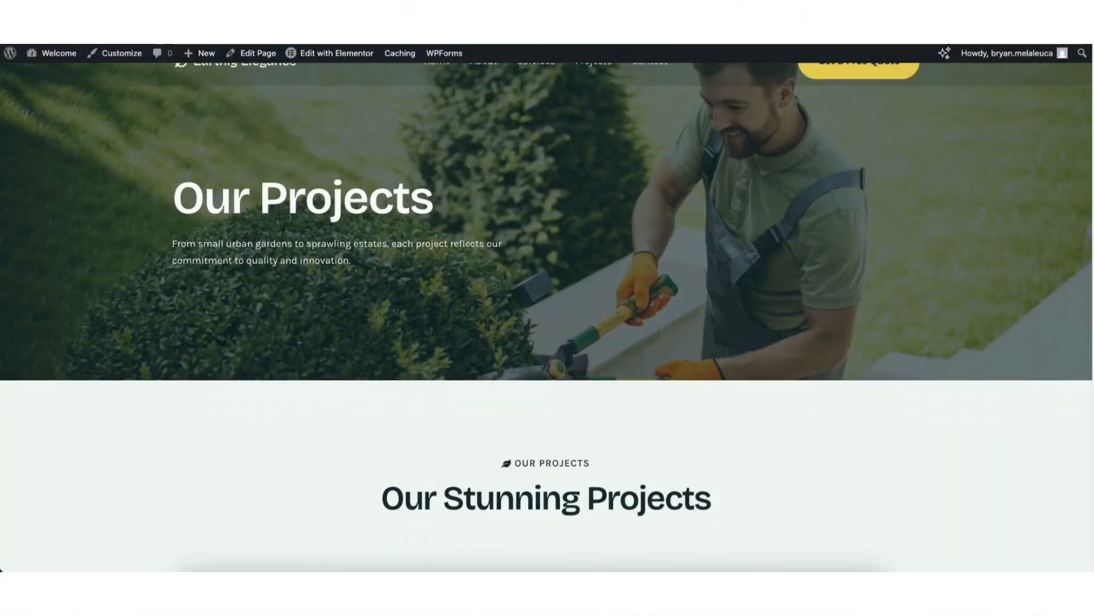
# Look over the live Projects page, from the project gallery to the closing call-to-action section.
pyautogui.scroll(-6, 547, 313)
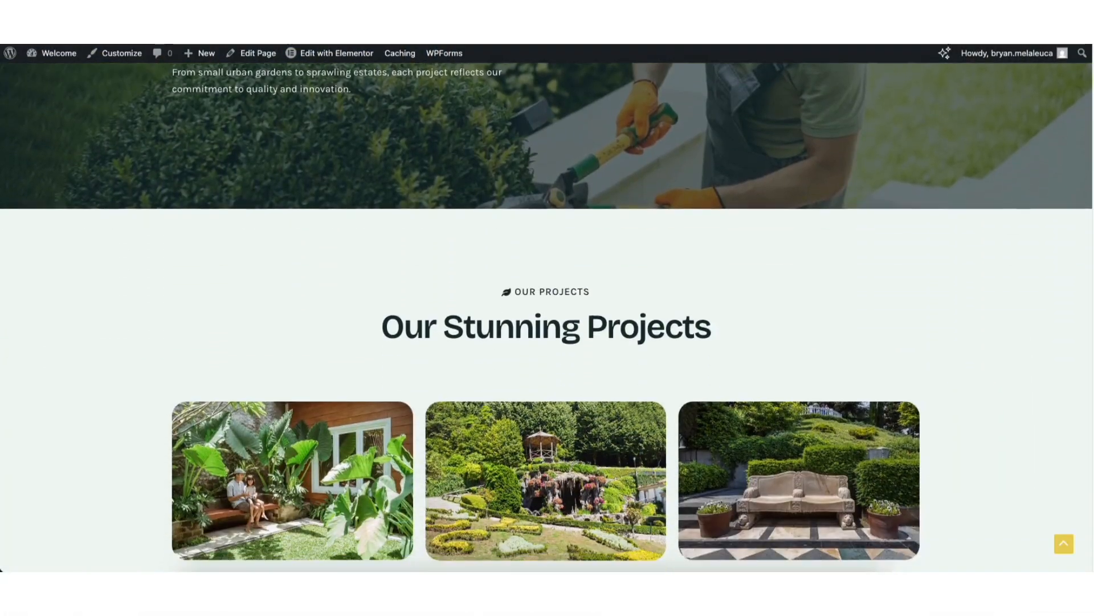
pyautogui.scroll(-10, 547, 313)
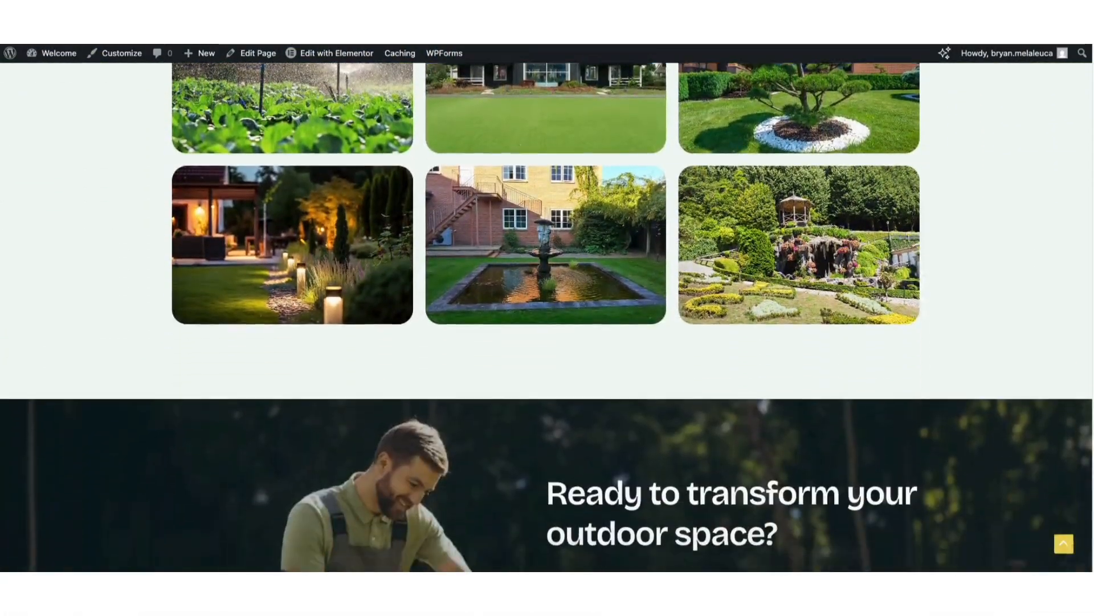
pyautogui.scroll(-2, 548, 314)
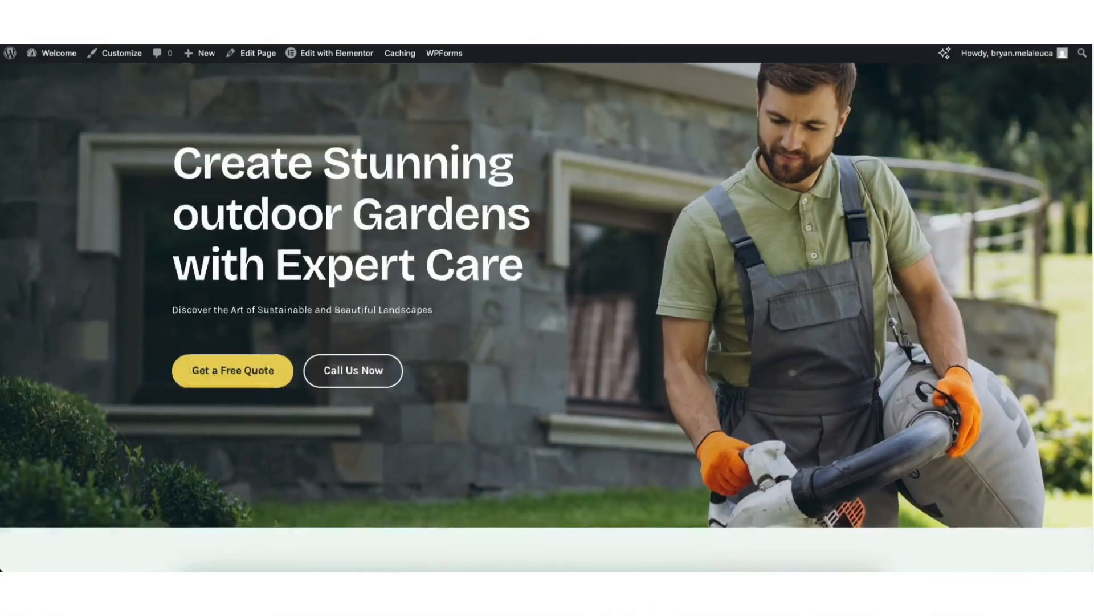
# Review the homepage's feature highlights and the Contact page's map, Submit a Request form and contact cards.
pyautogui.scroll(-15, 547, 317)
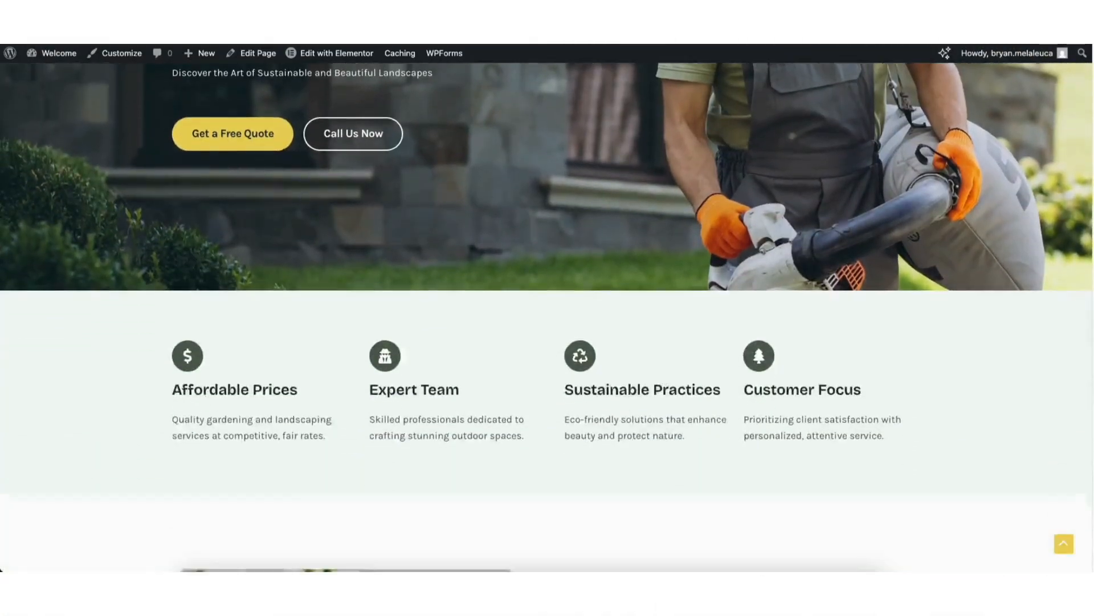
pyautogui.scroll(-8, 547, 317)
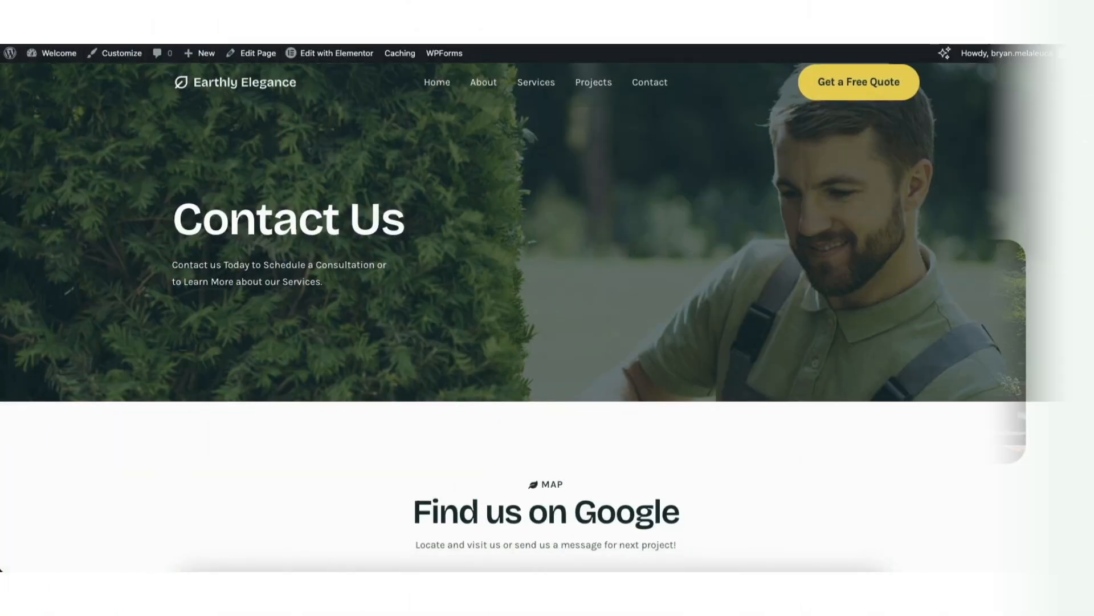
pyautogui.scroll(-7, 547, 317)
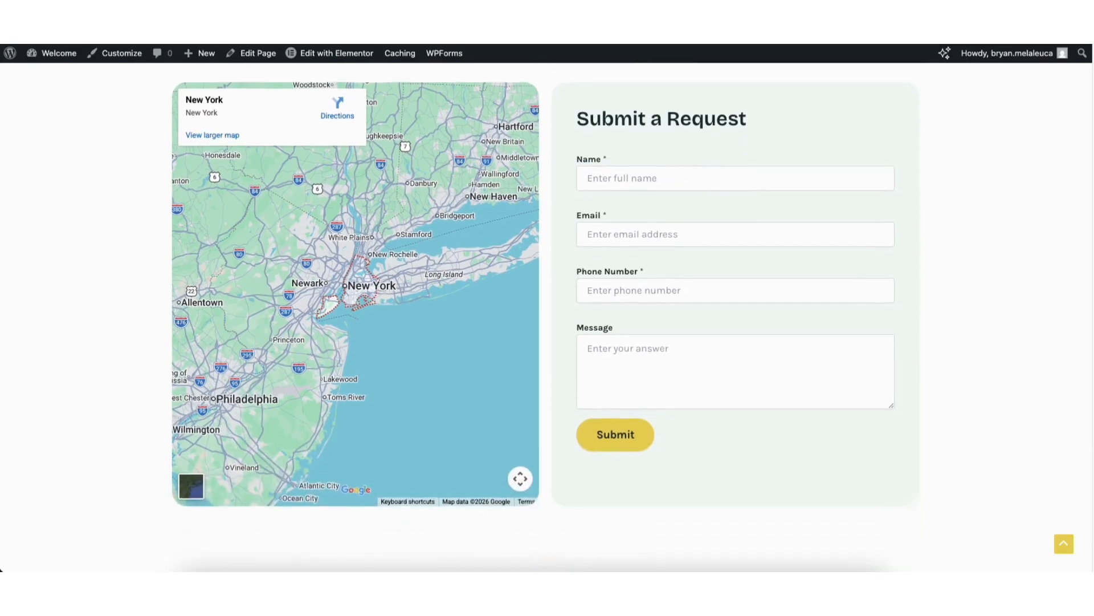
pyautogui.scroll(-8, 548, 317)
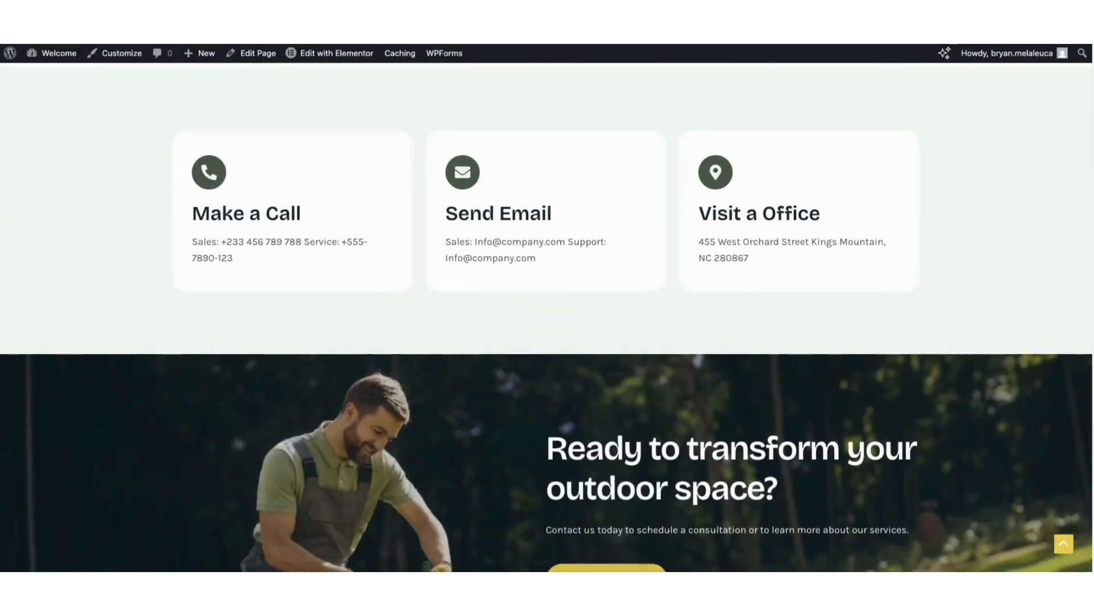
pyautogui.scroll(-3, 547, 317)
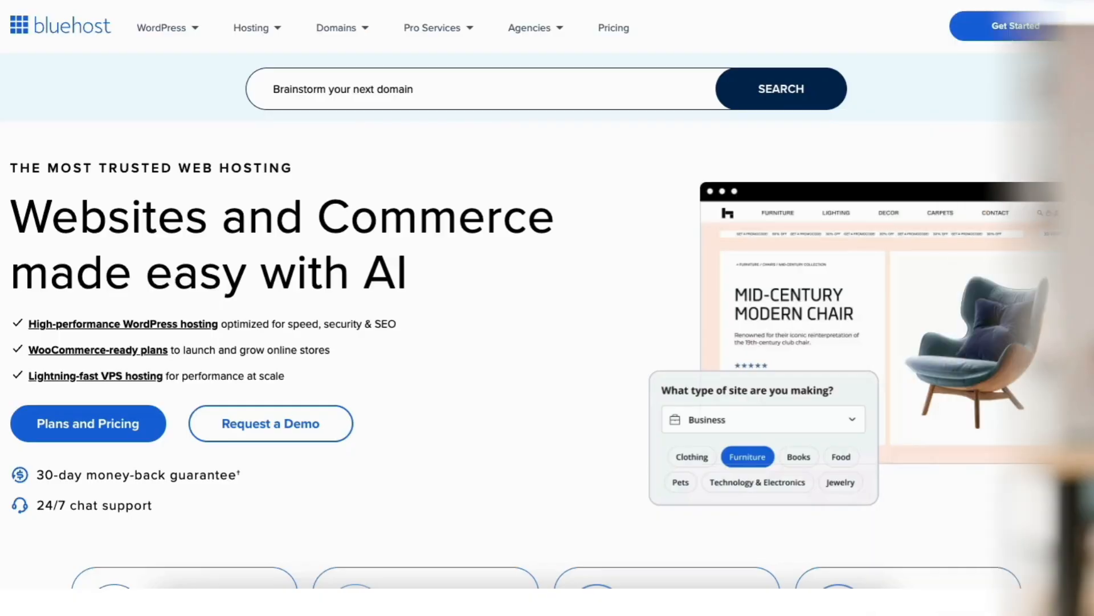
# Switch to the Bluehost site and look over its special partner web hosting offer.
pyautogui.scroll(-12, 547, 316)
pyautogui.scroll(-4, 547, 317)
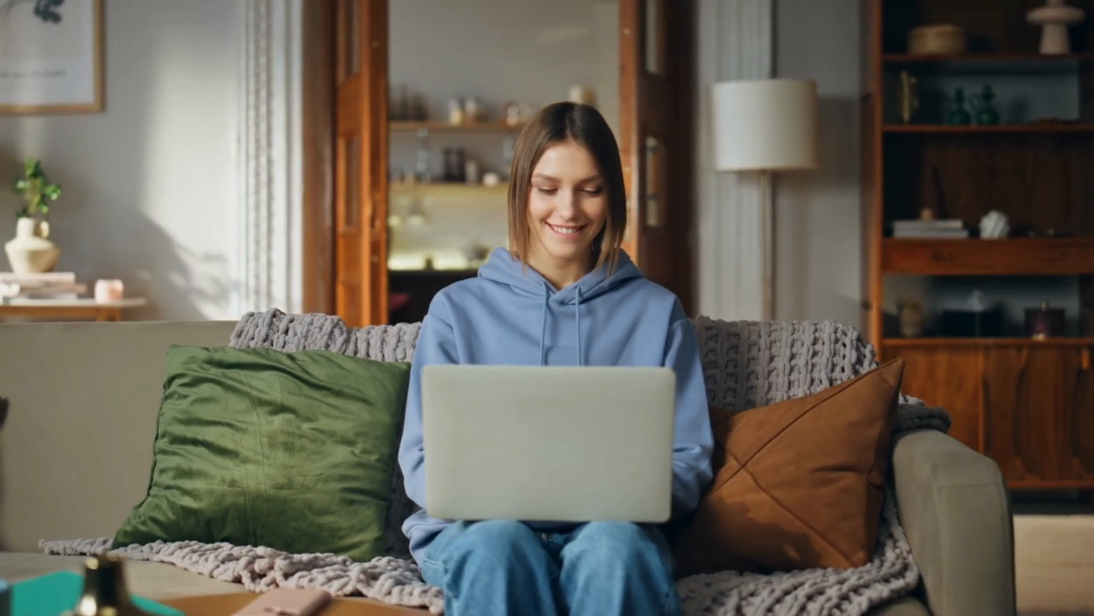